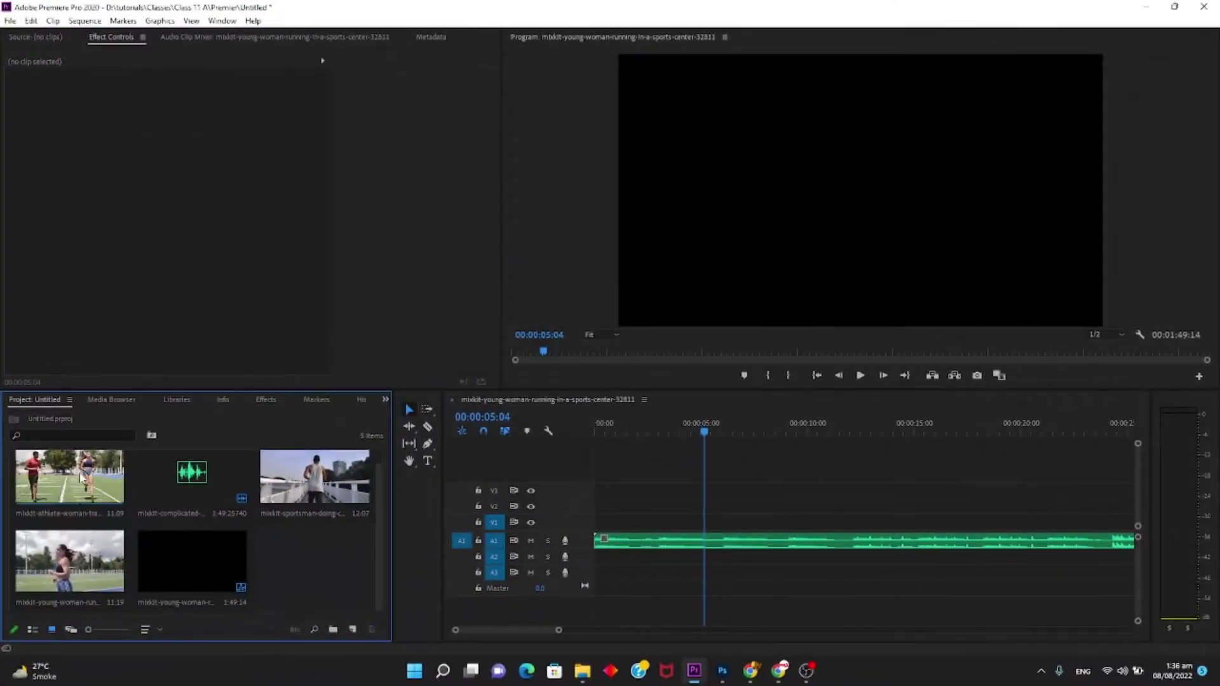
Place the athlete-woman clip on V1 at 00:00 and preview the sequence
click(96, 483)
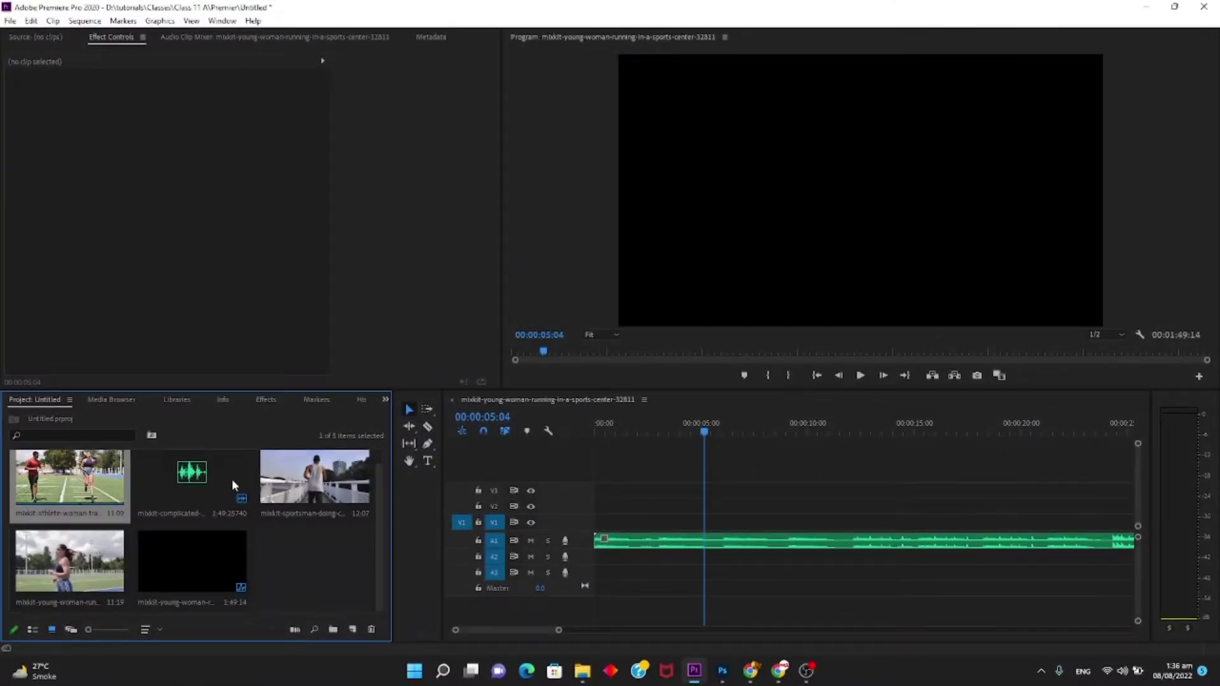
drag(69, 483, 594, 523)
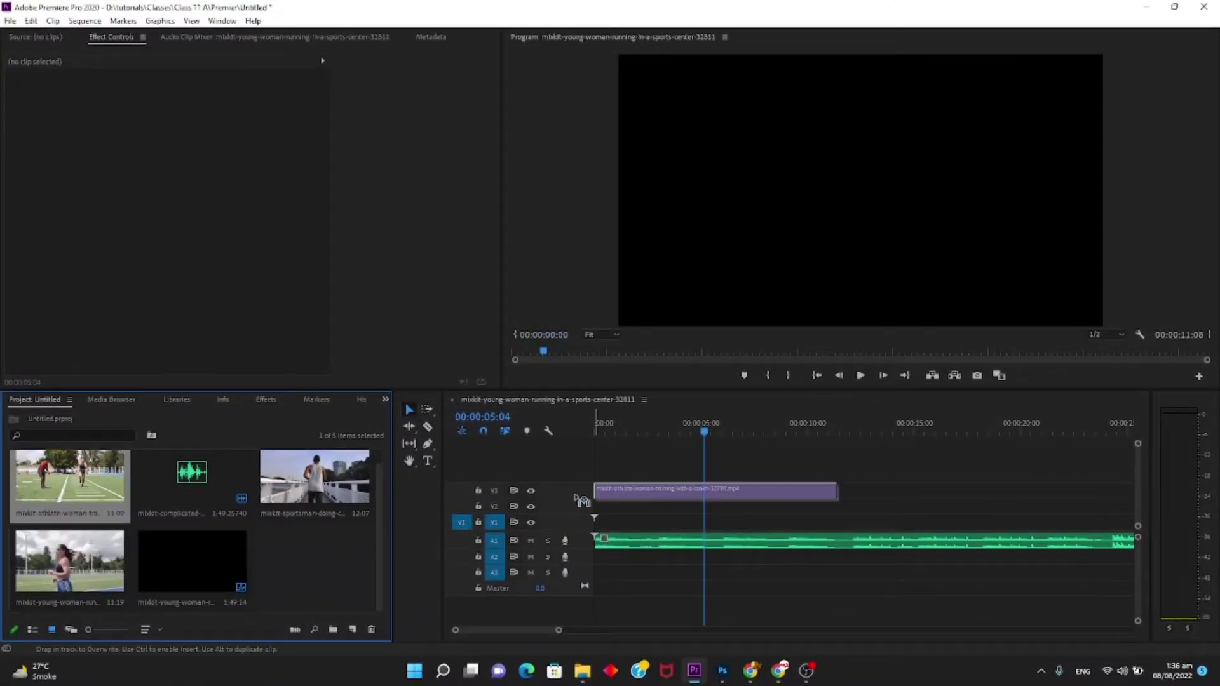
click(616, 424)
key(space)
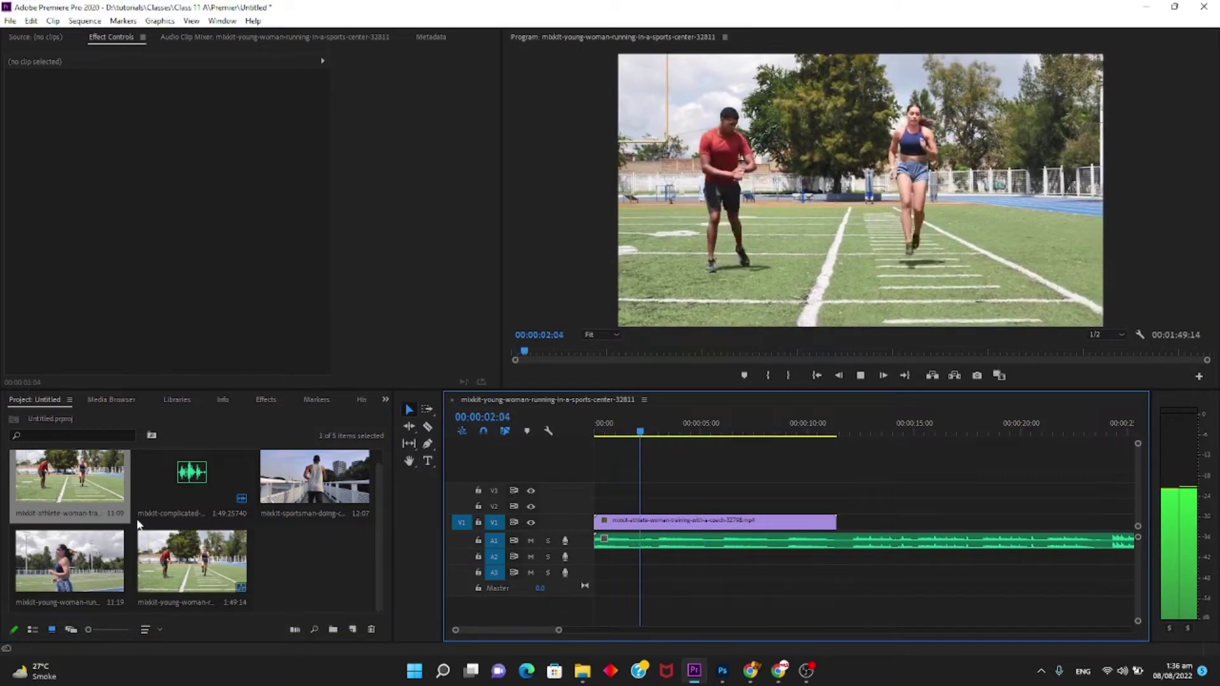
Stack the sportsman clip on V2 at 00:00 and preview both clips
drag(315, 476, 597, 507)
key(space)
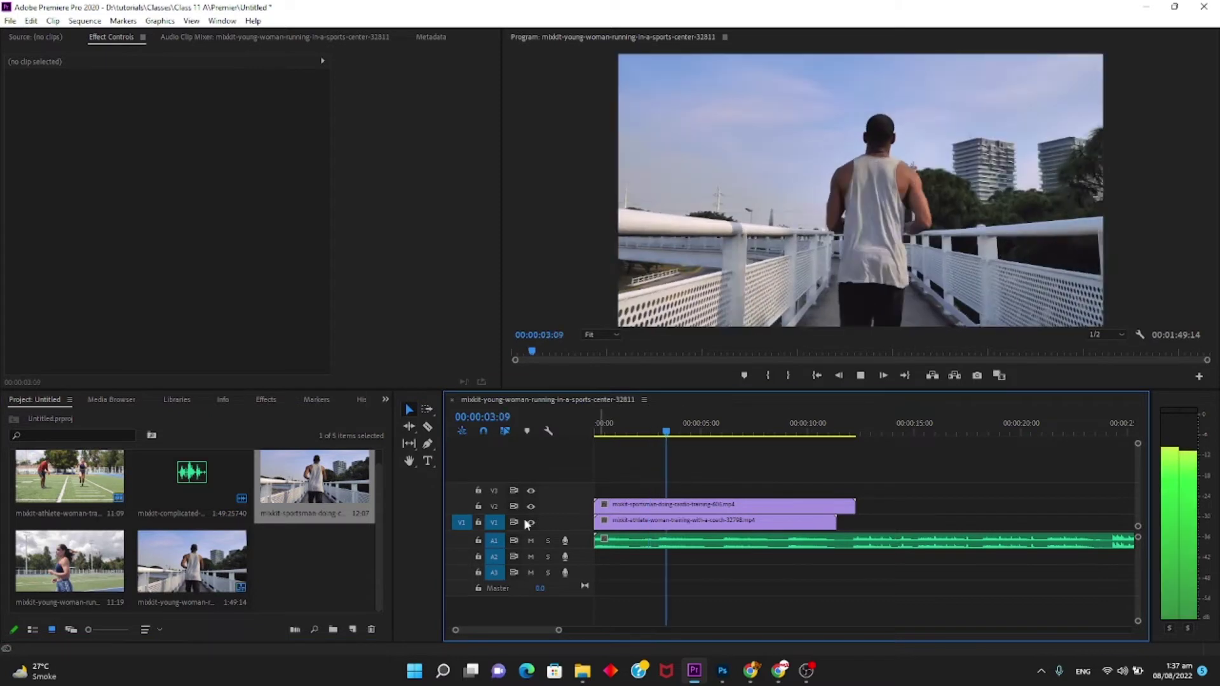
key(space)
Preview the woman-running clip, then put it on V3 at 00:00 and play the sequence
double_click(70, 559)
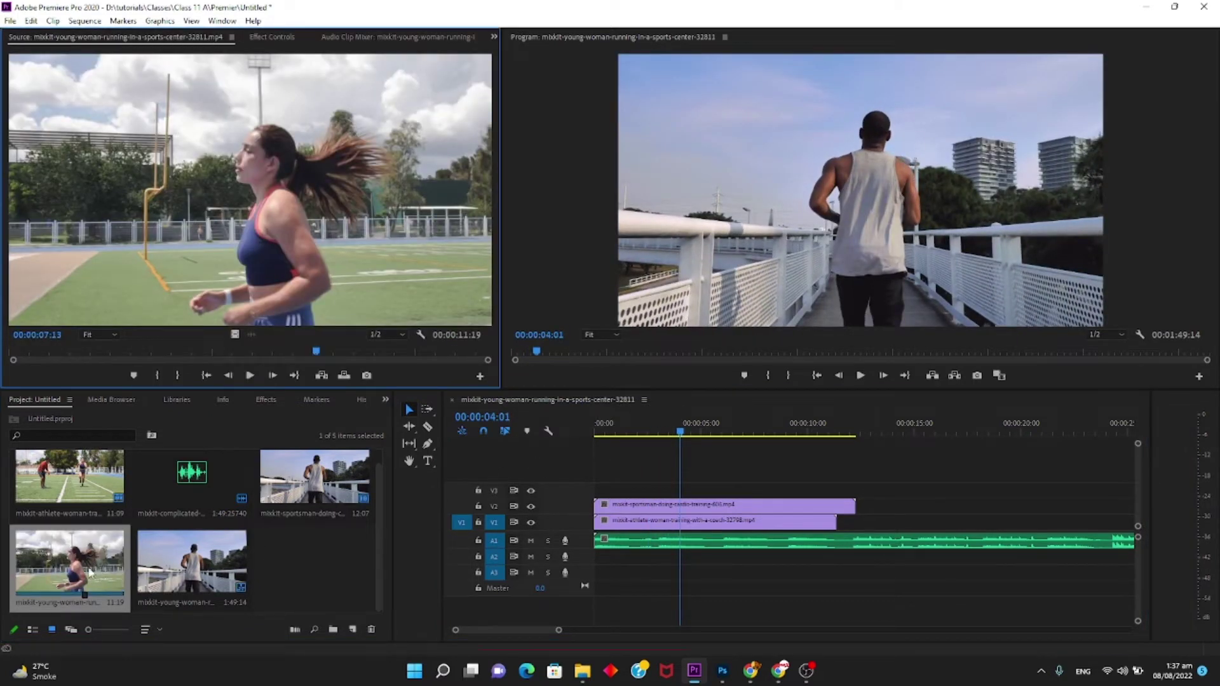
drag(89, 571, 597, 490)
key(space)
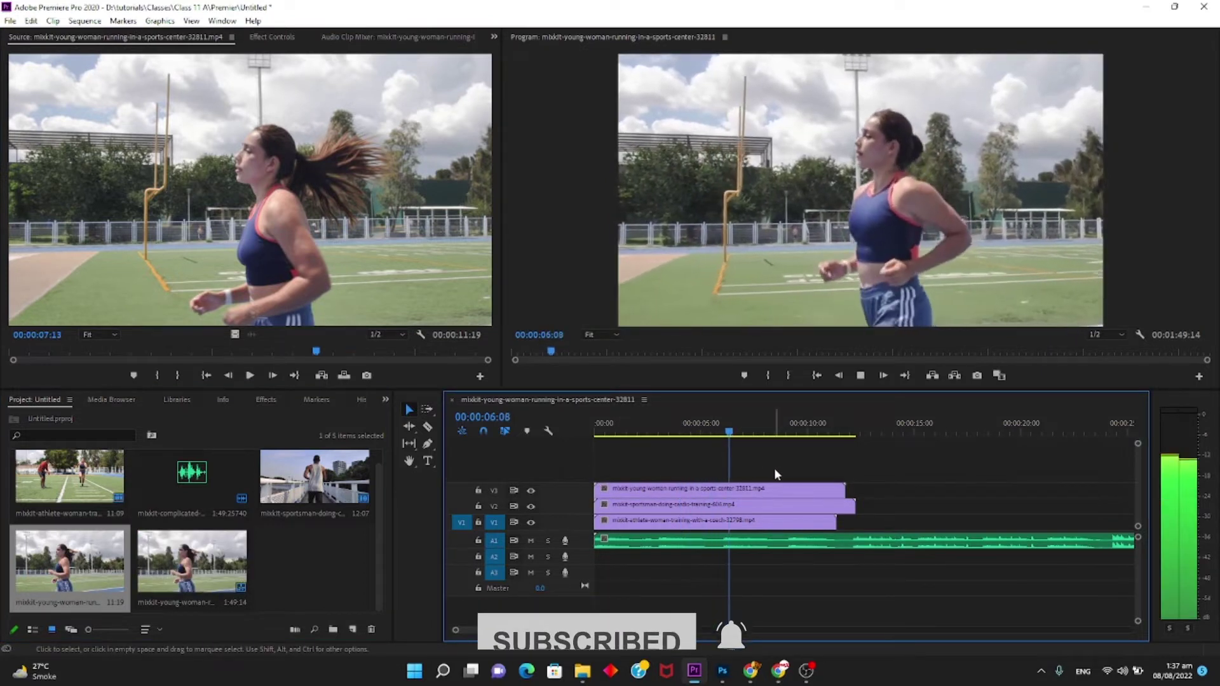
key(space)
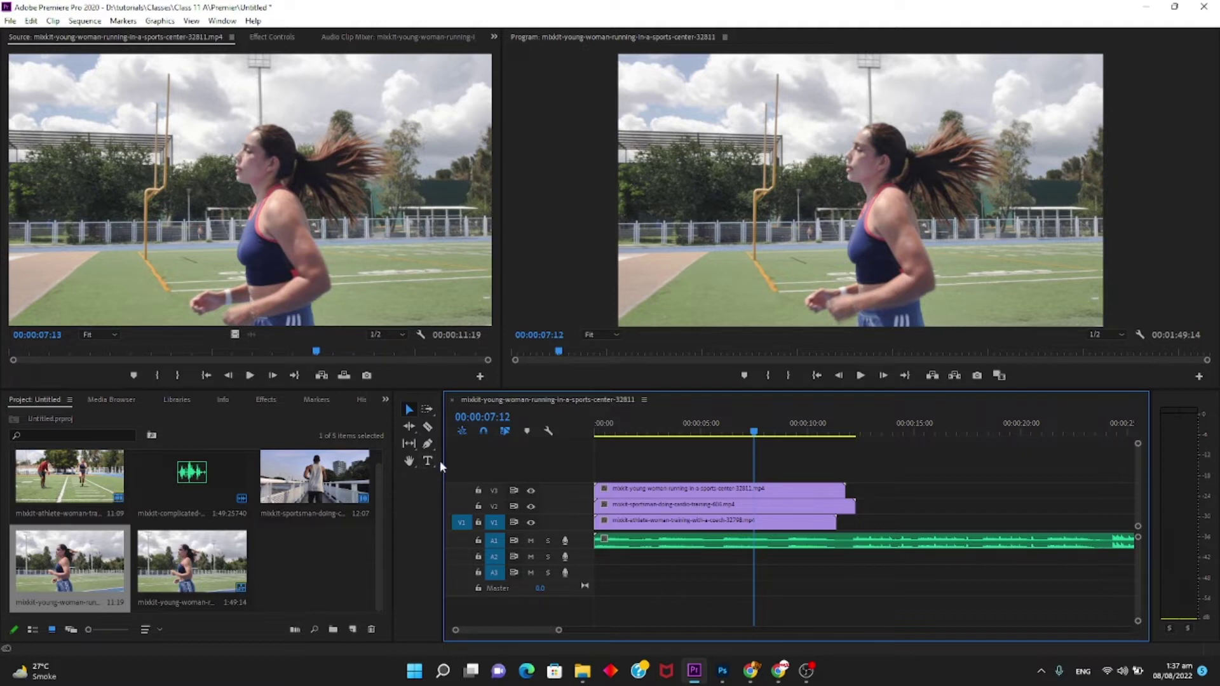
Create a 'RUN' text title on V4 over the footage and delete the stray letter before it
drag(442, 461, 429, 462)
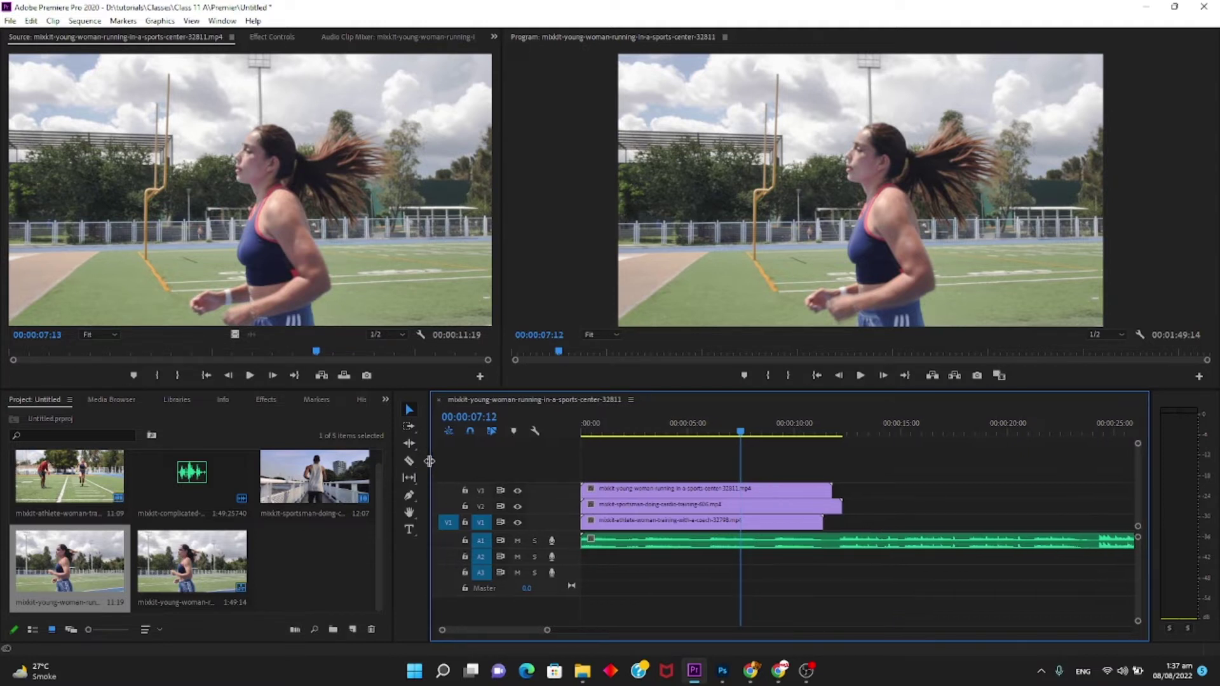
click(410, 530)
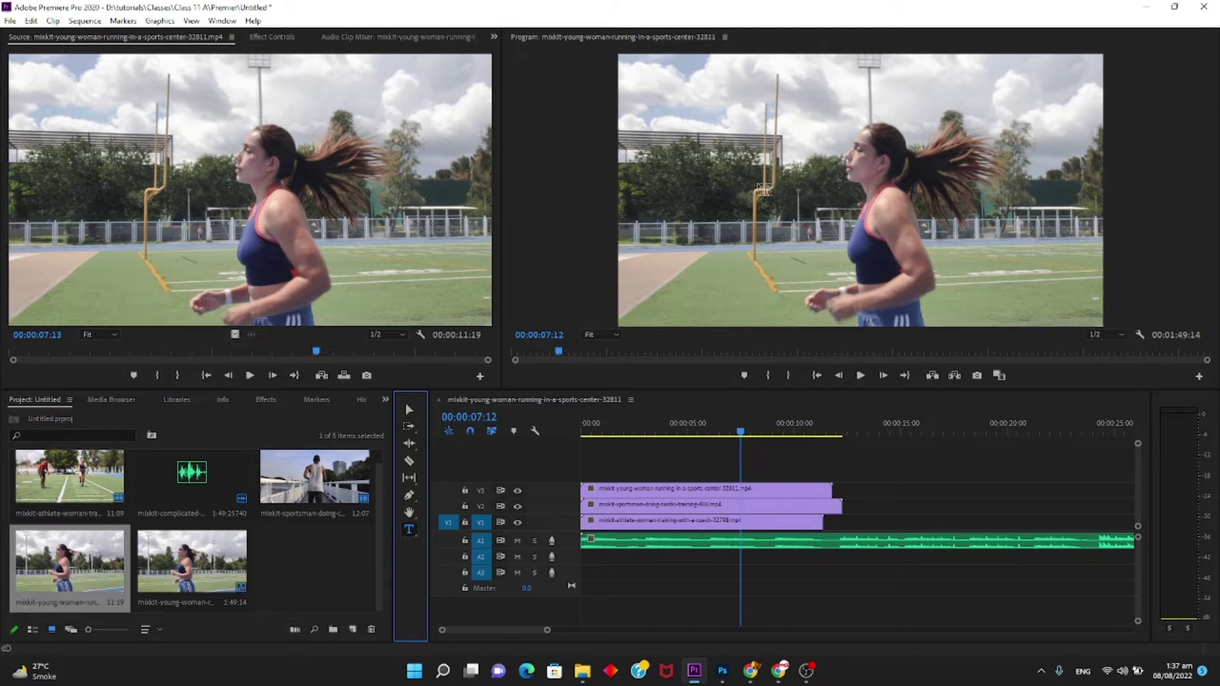
click(812, 276)
text(rRUN)
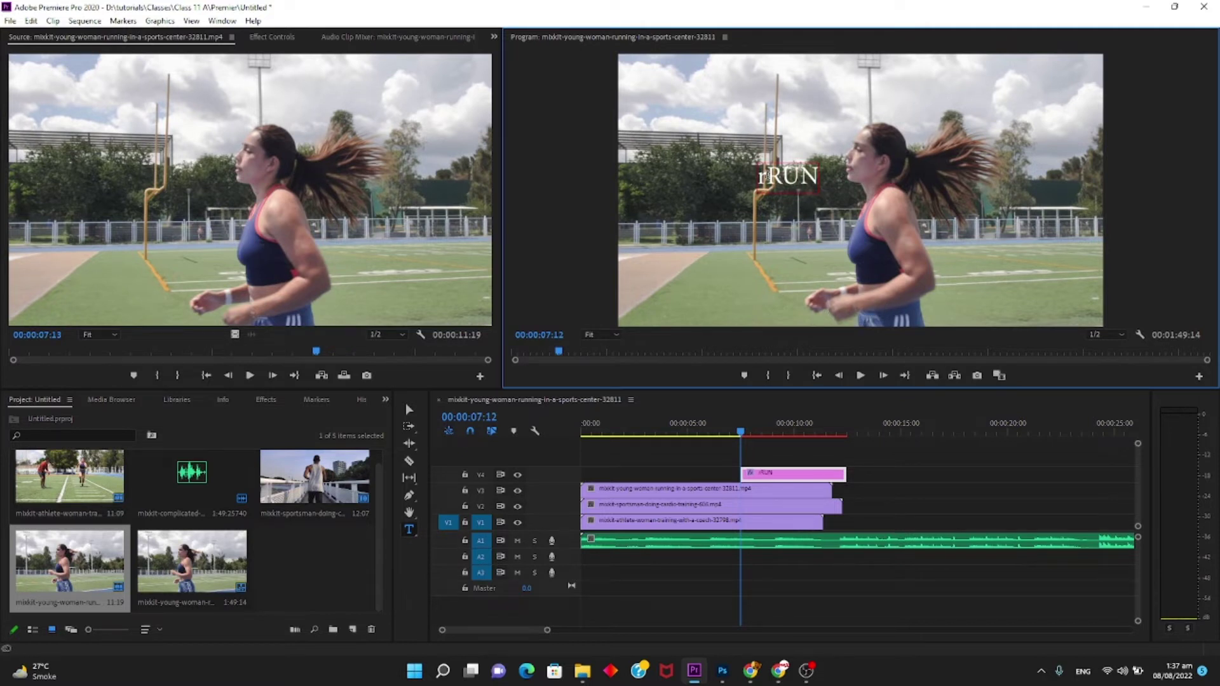
click(757, 180)
key(BackSpace)
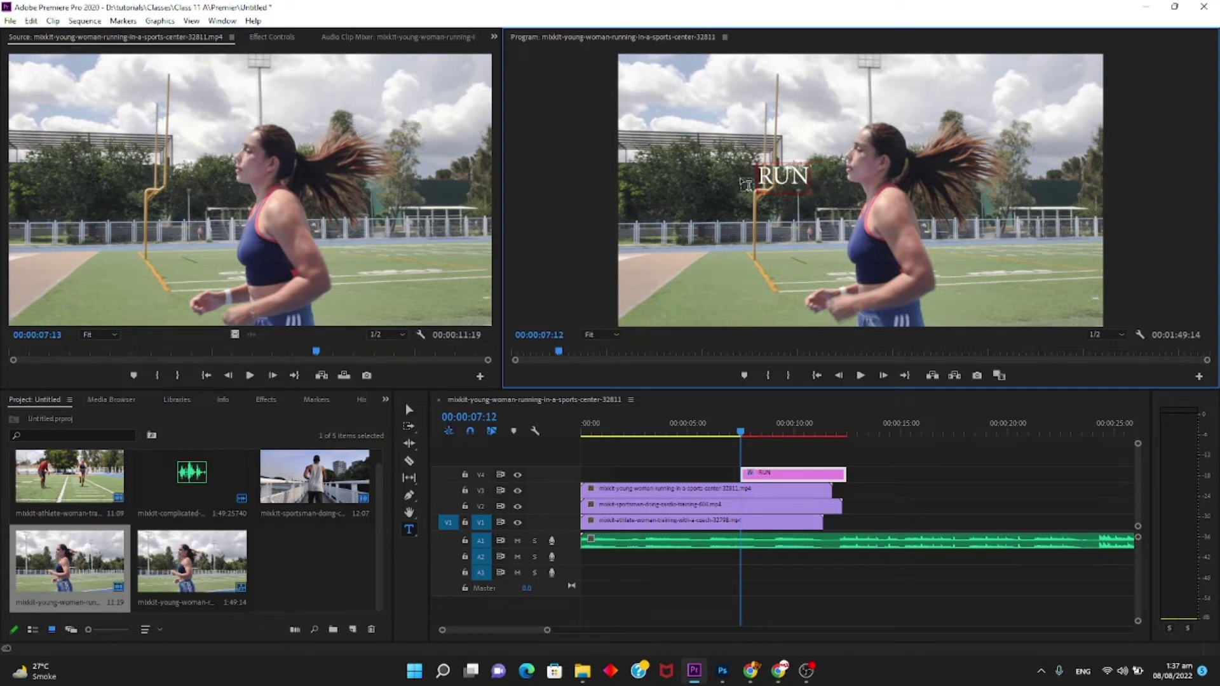
In Effect Controls, switch the RUN title's Source Text font from Minion Pro to Impact
click(272, 37)
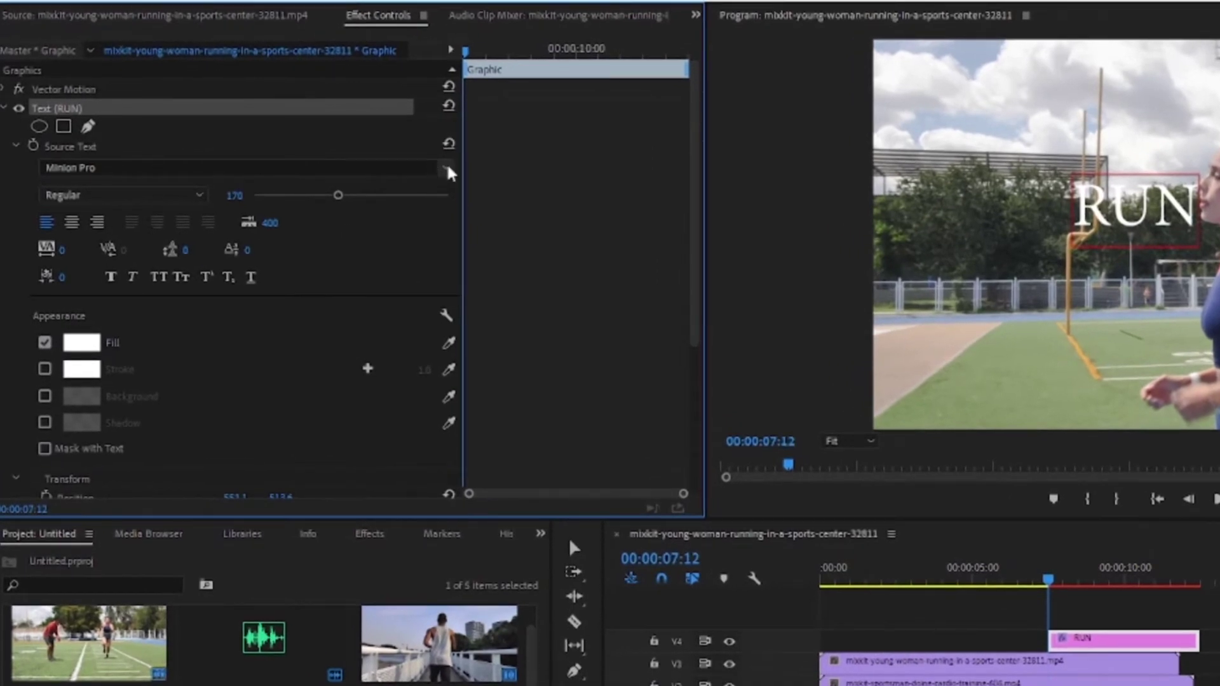
click(447, 170)
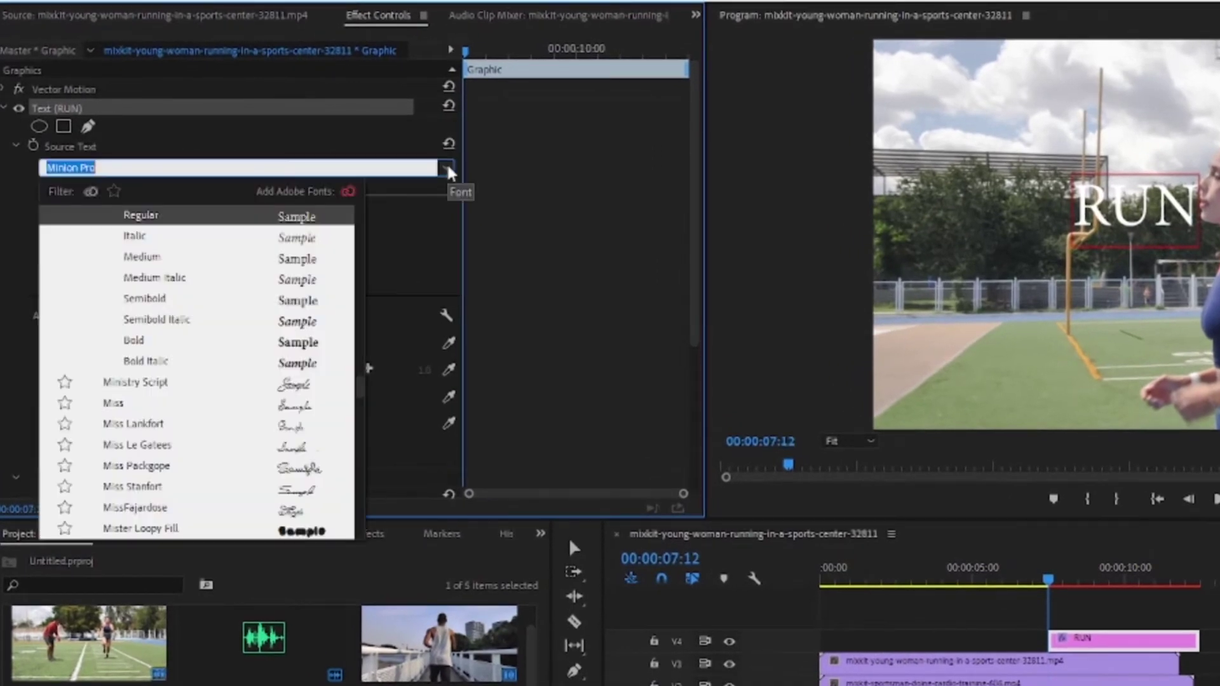
click(448, 170)
click(354, 162)
scroll(265, 346, down, 5)
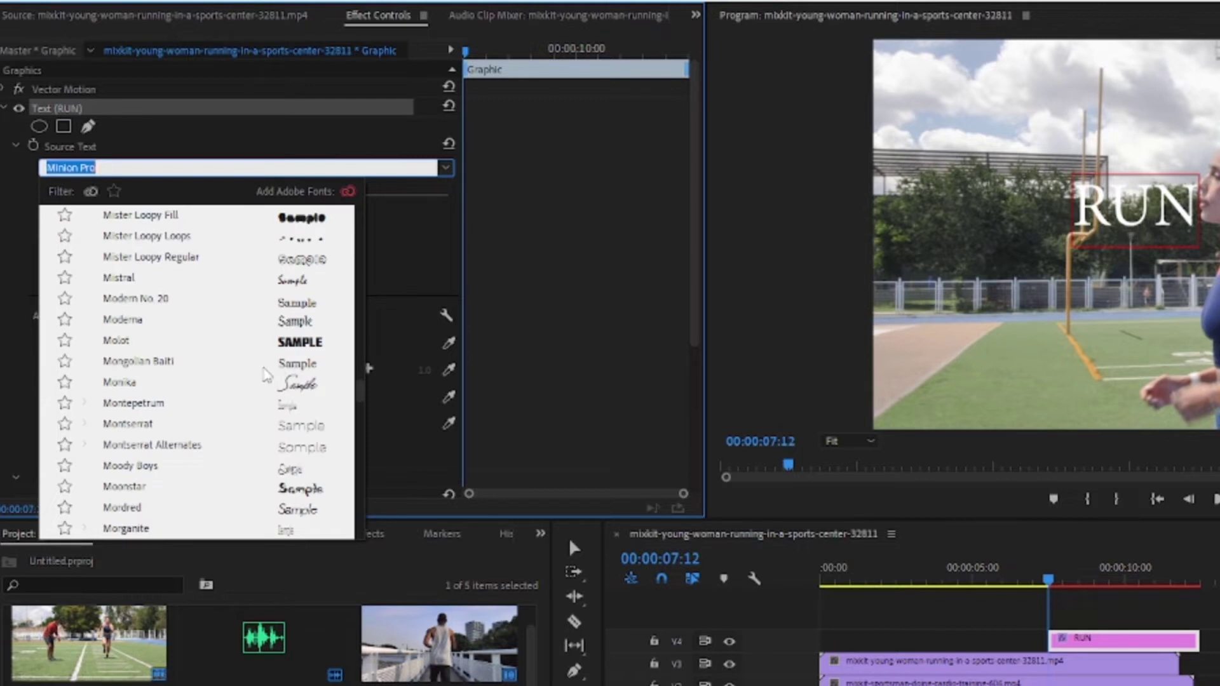
scroll(265, 375, down, 1)
scroll(267, 372, down, 5)
scroll(273, 365, down, 5)
scroll(280, 359, down, 5)
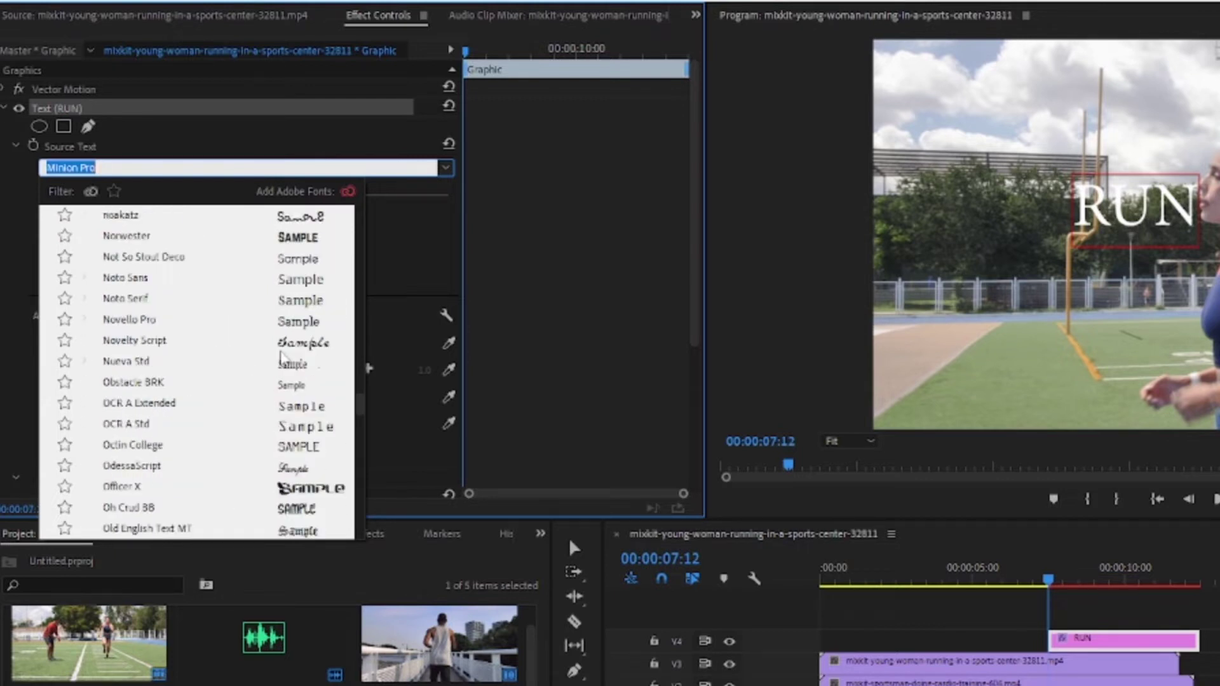
scroll(280, 360, down, 5)
scroll(280, 359, down, 5)
scroll(281, 359, down, 5)
scroll(281, 357, down, 5)
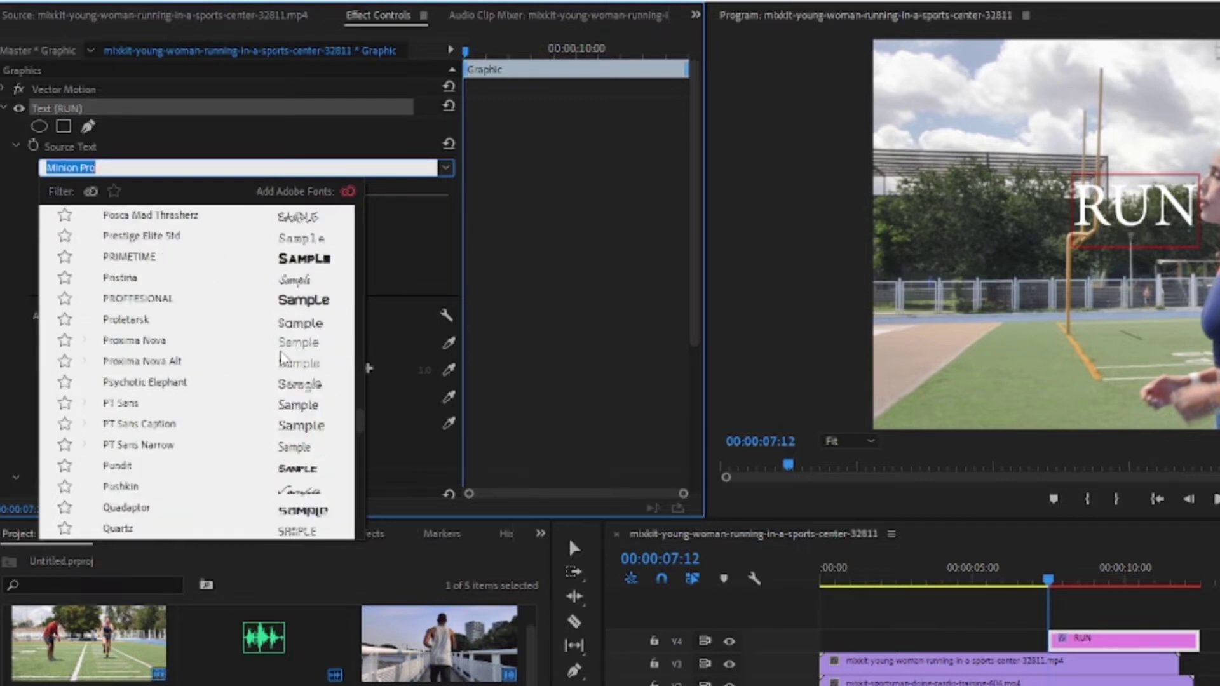
scroll(277, 353, down, 5)
scroll(267, 347, down, 5)
scroll(265, 343, down, 5)
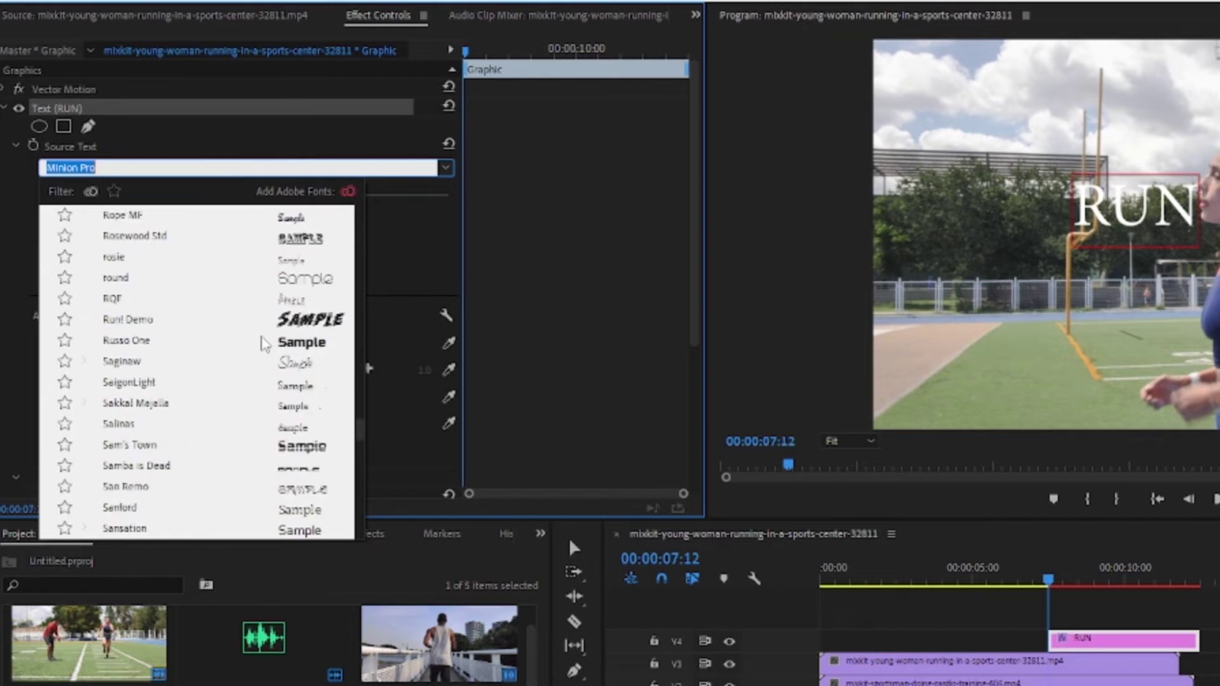
scroll(265, 343, down, 5)
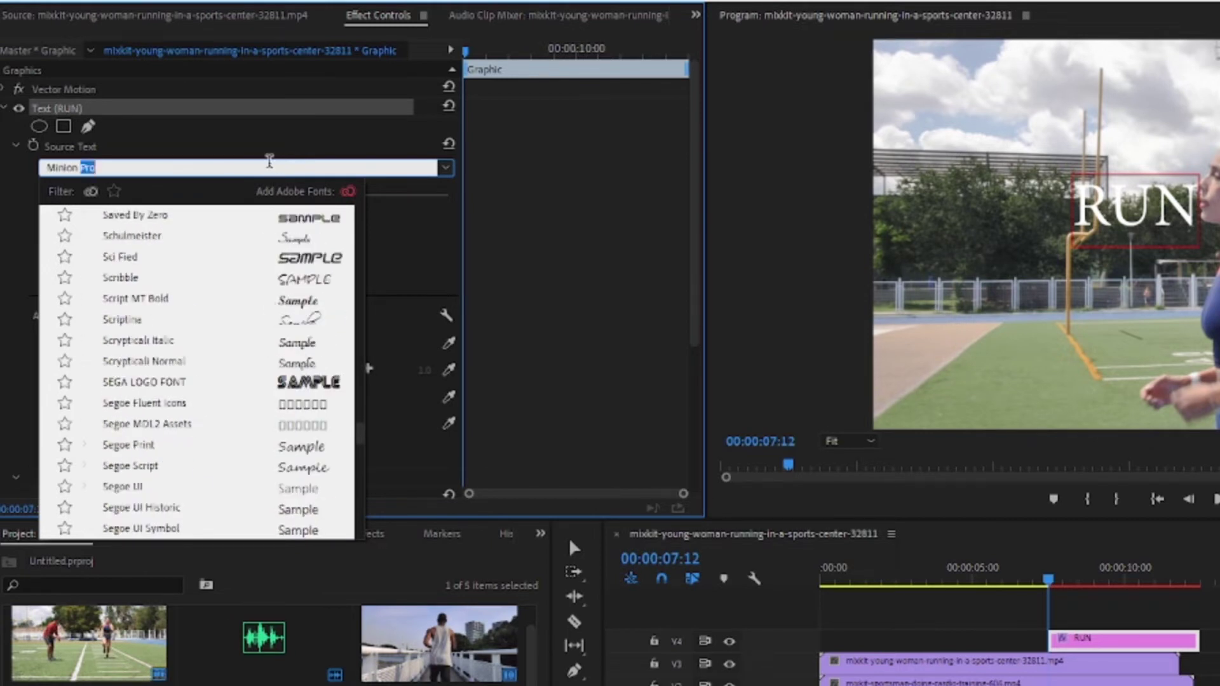
text(IM)
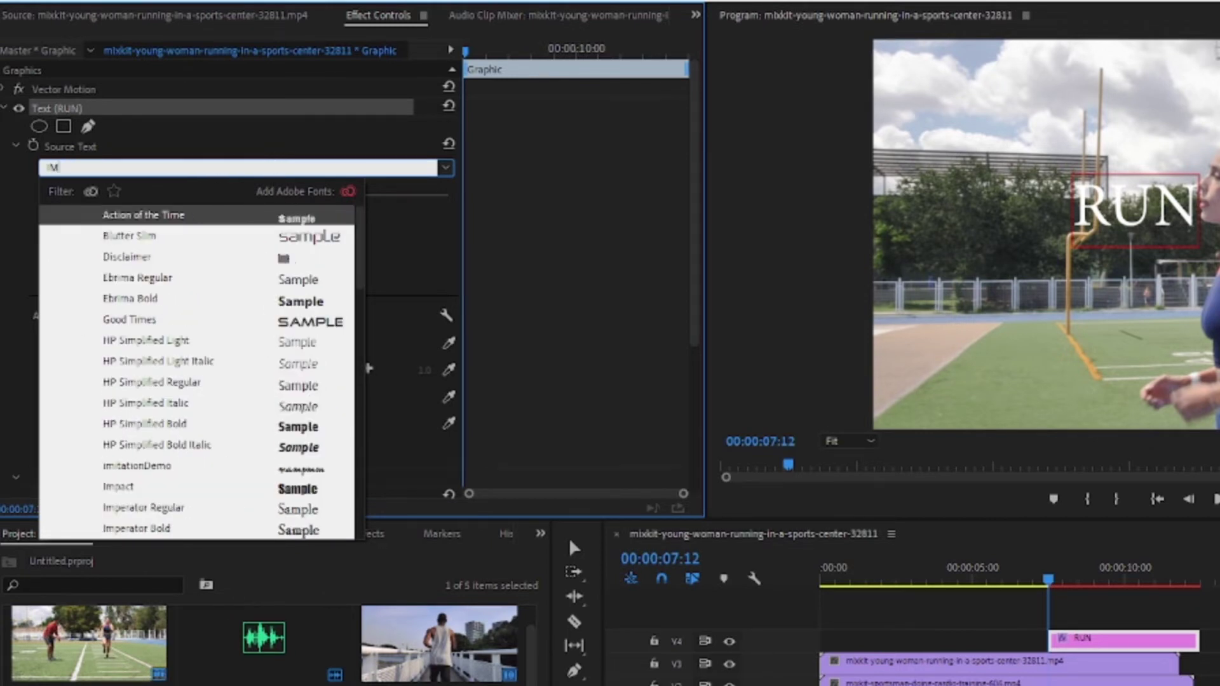
text(PACT)
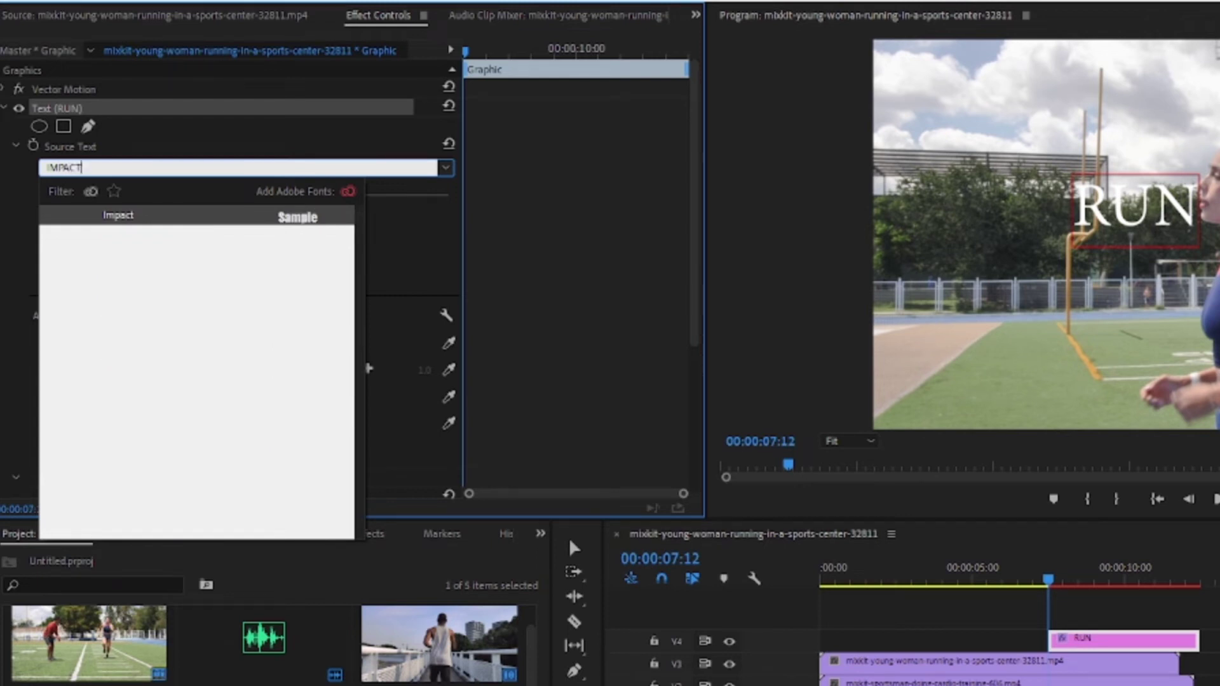
click(327, 220)
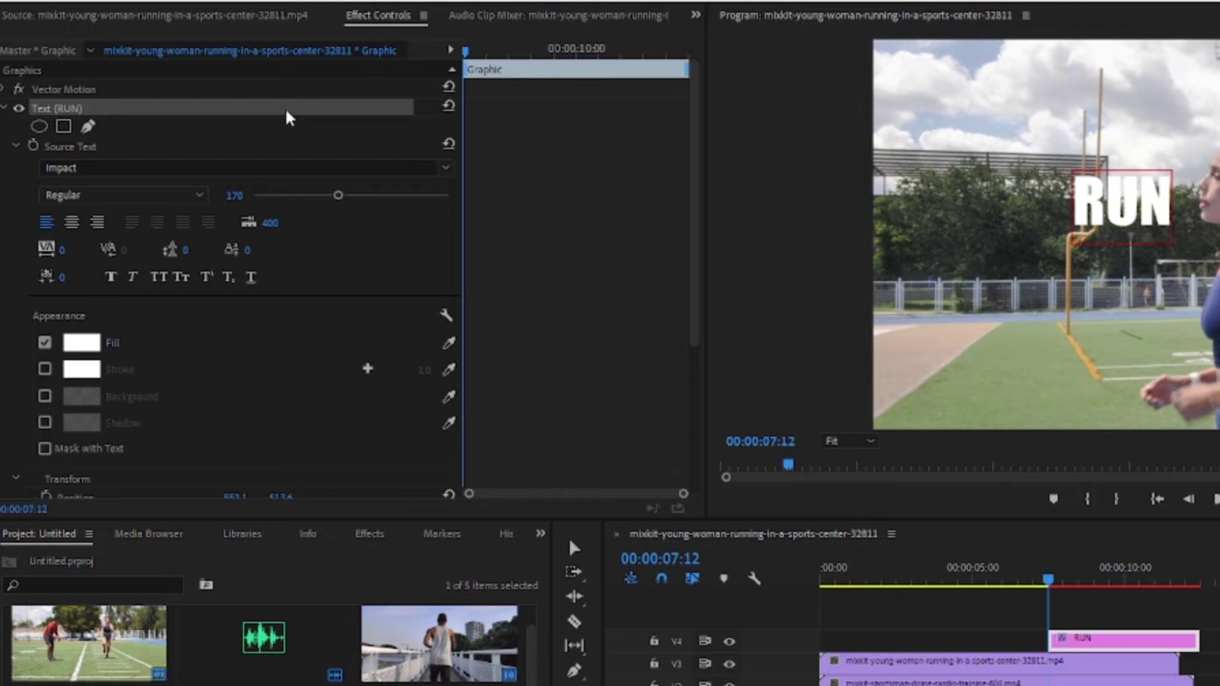
Scale the RUN title up to size 257 across the frame and move its V4 clip to 00:00
click(446, 168)
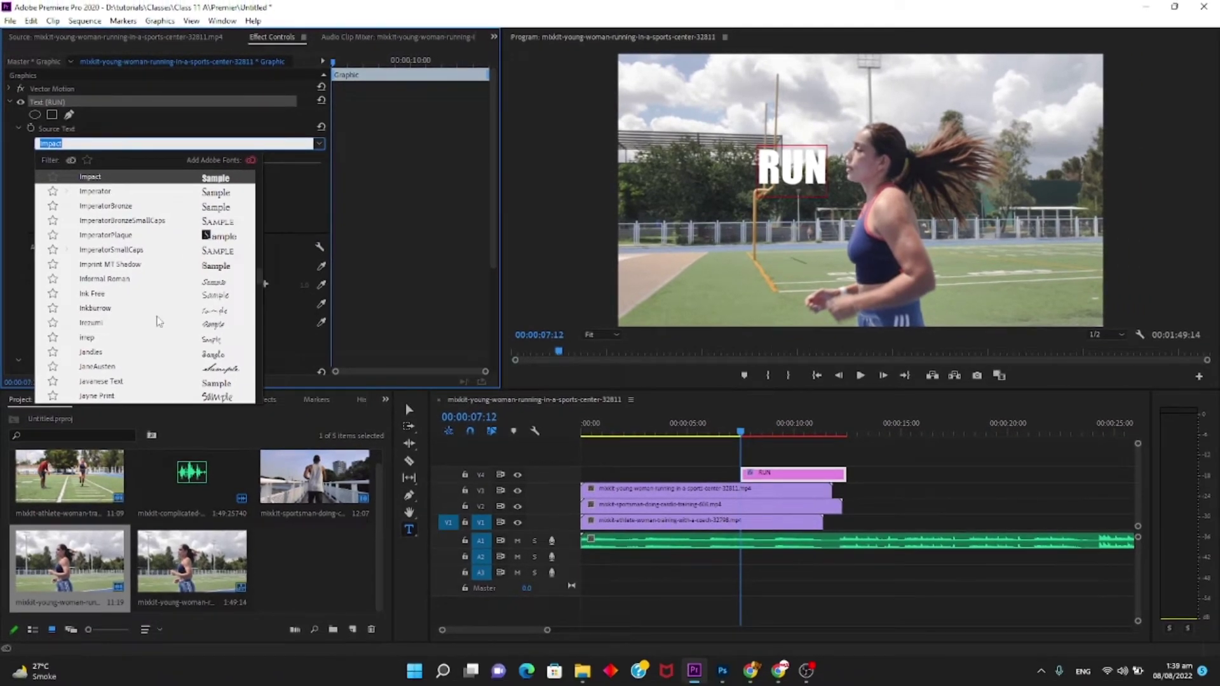
click(127, 177)
click(857, 178)
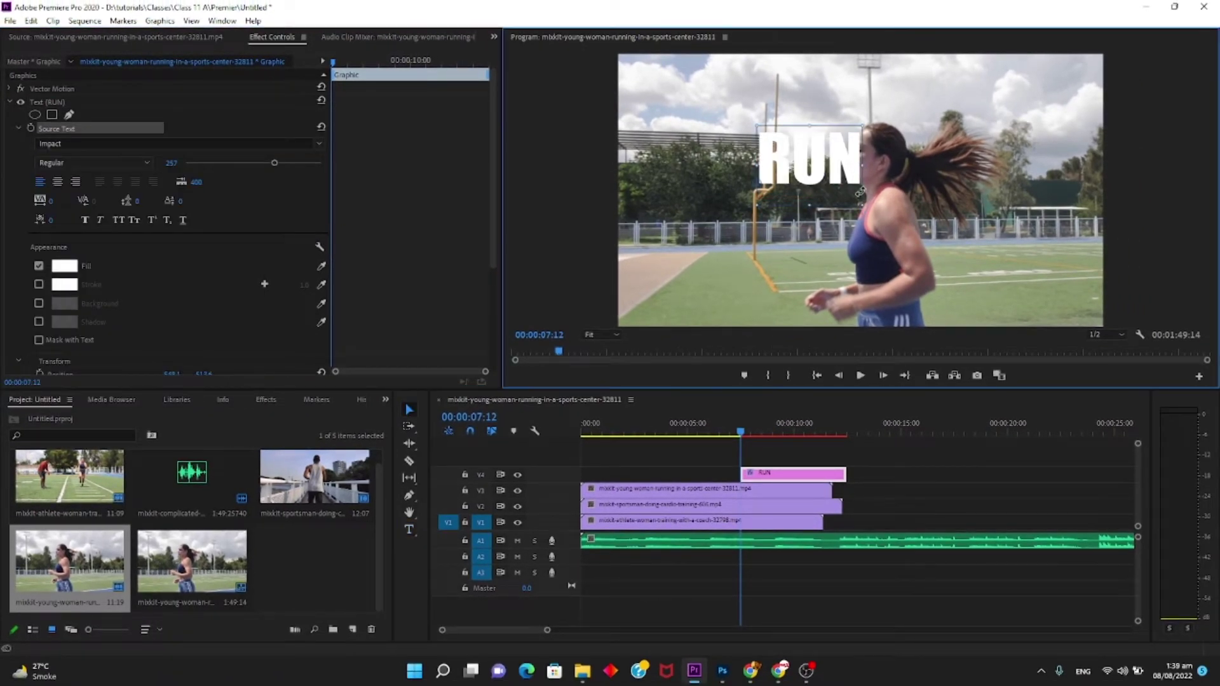
drag(877, 197, 874, 152)
drag(937, 76, 979, 57)
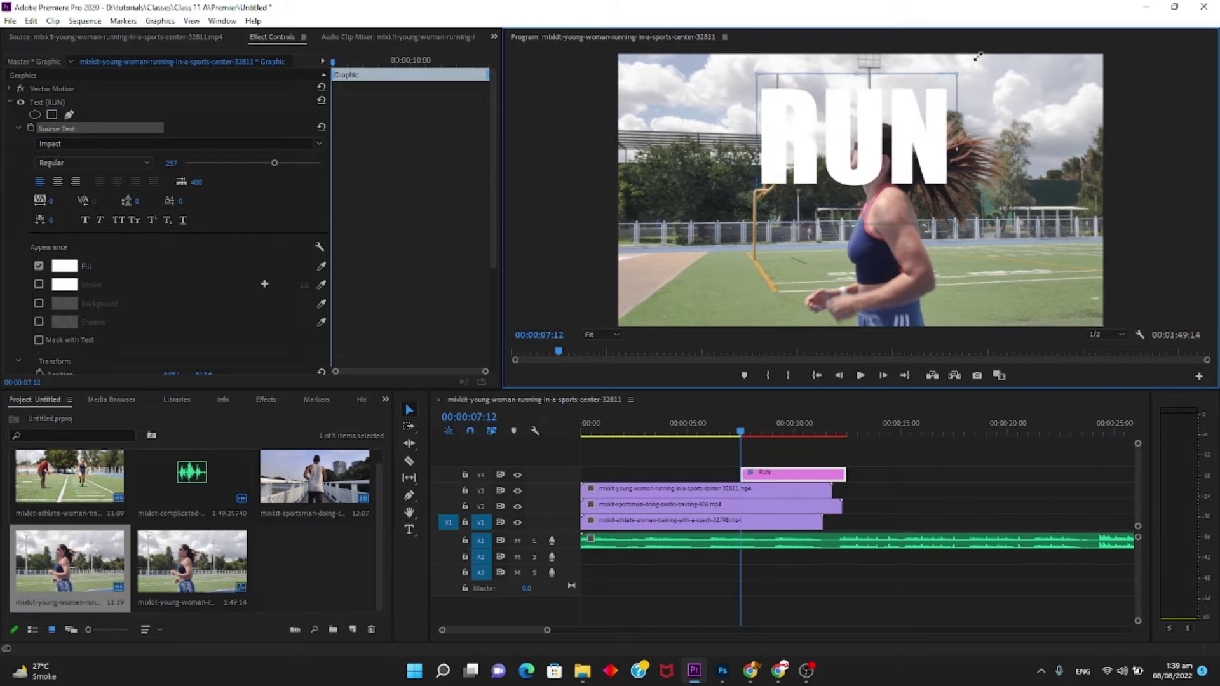
drag(915, 137, 869, 215)
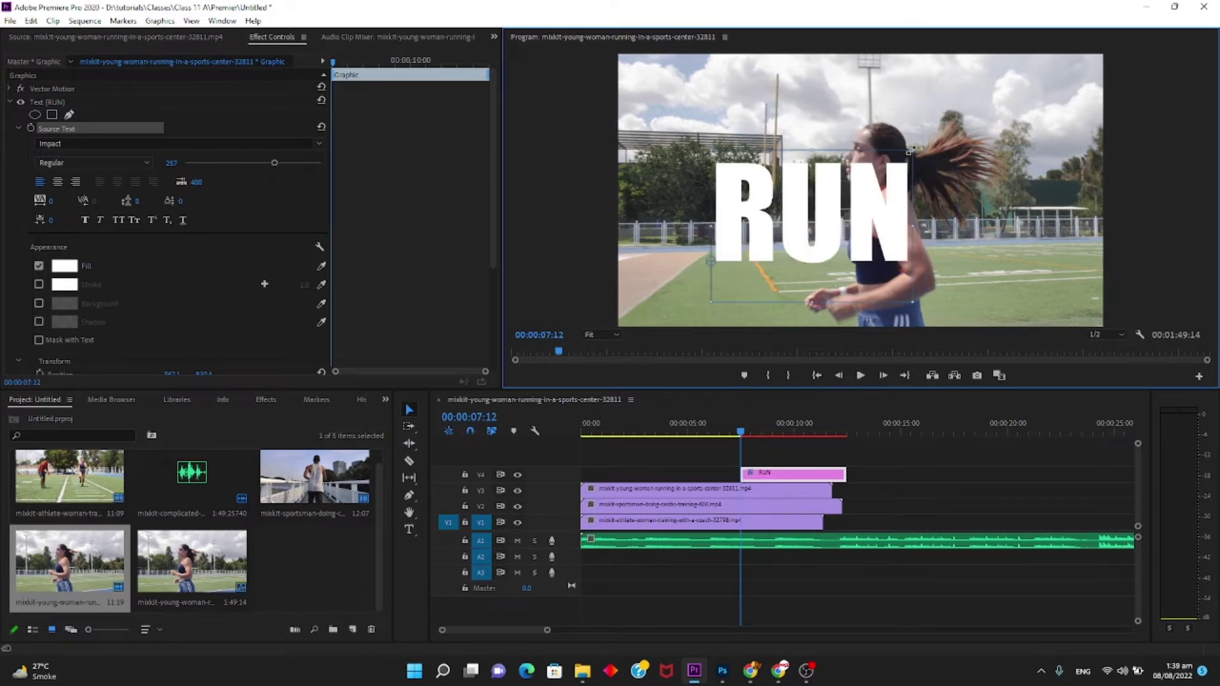
mouse_move(911, 151)
mouse_down()
mouse_move(1030, 95)
mouse_move(1000, 166)
mouse_up()
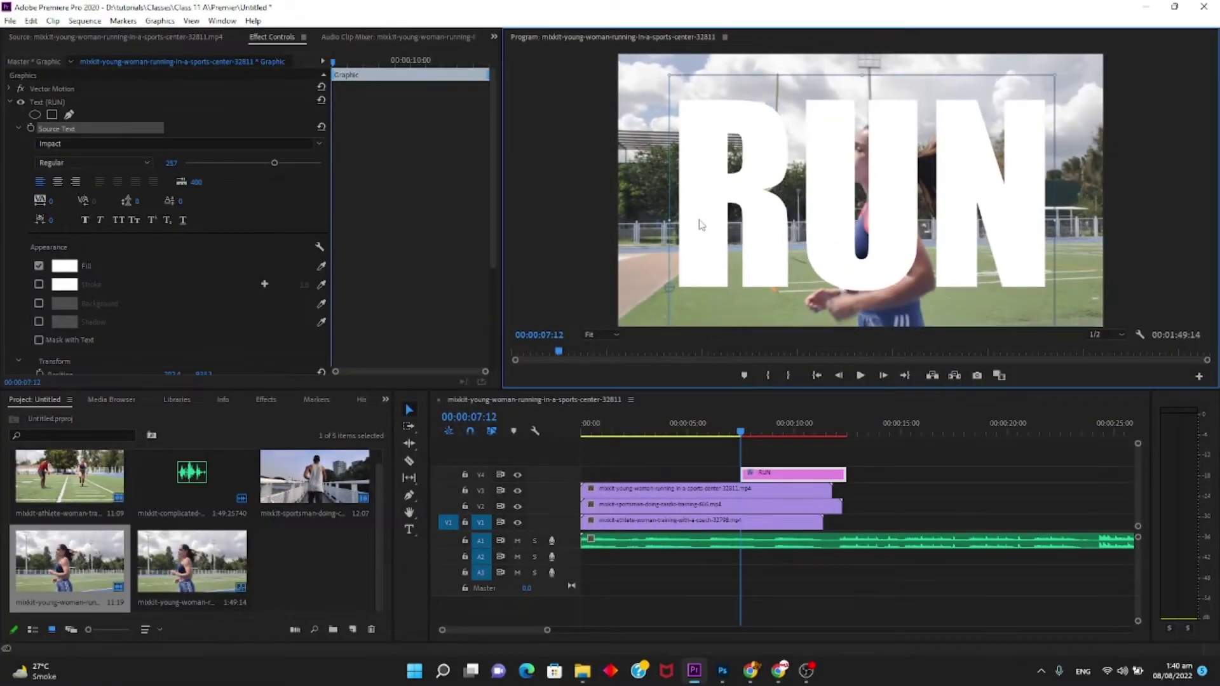
drag(767, 475, 610, 478)
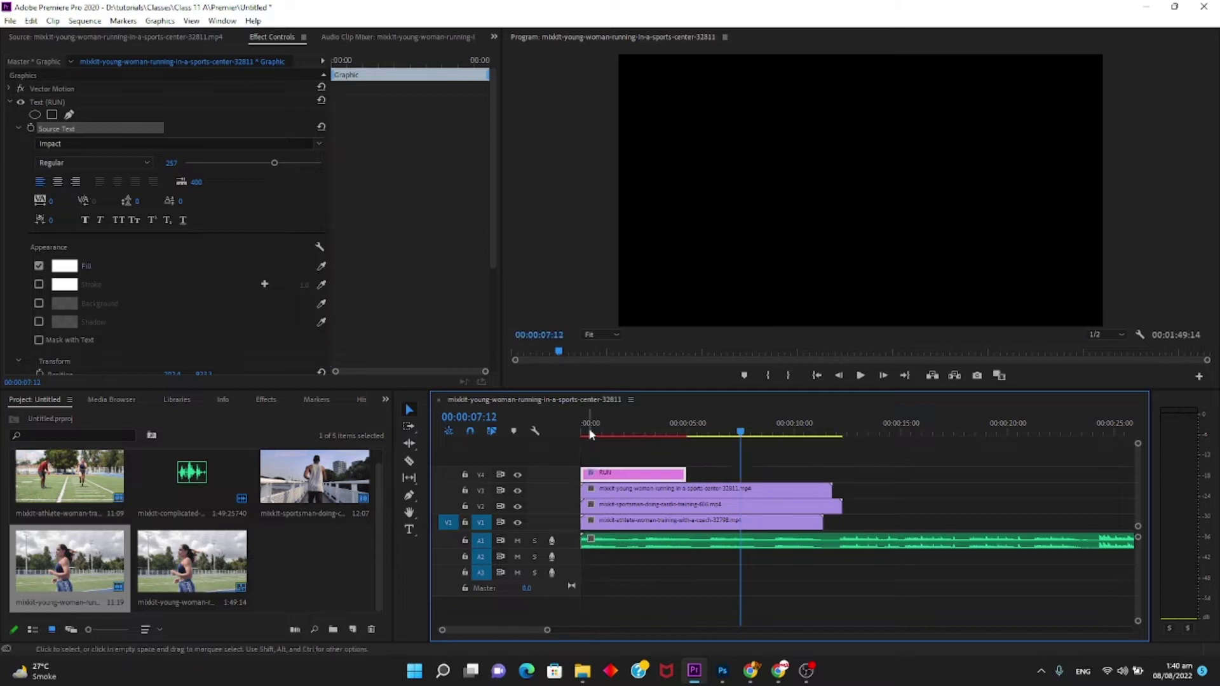
Put the playhead at 00:00 and enlarge the Program monitor to view the RUN title
click(589, 432)
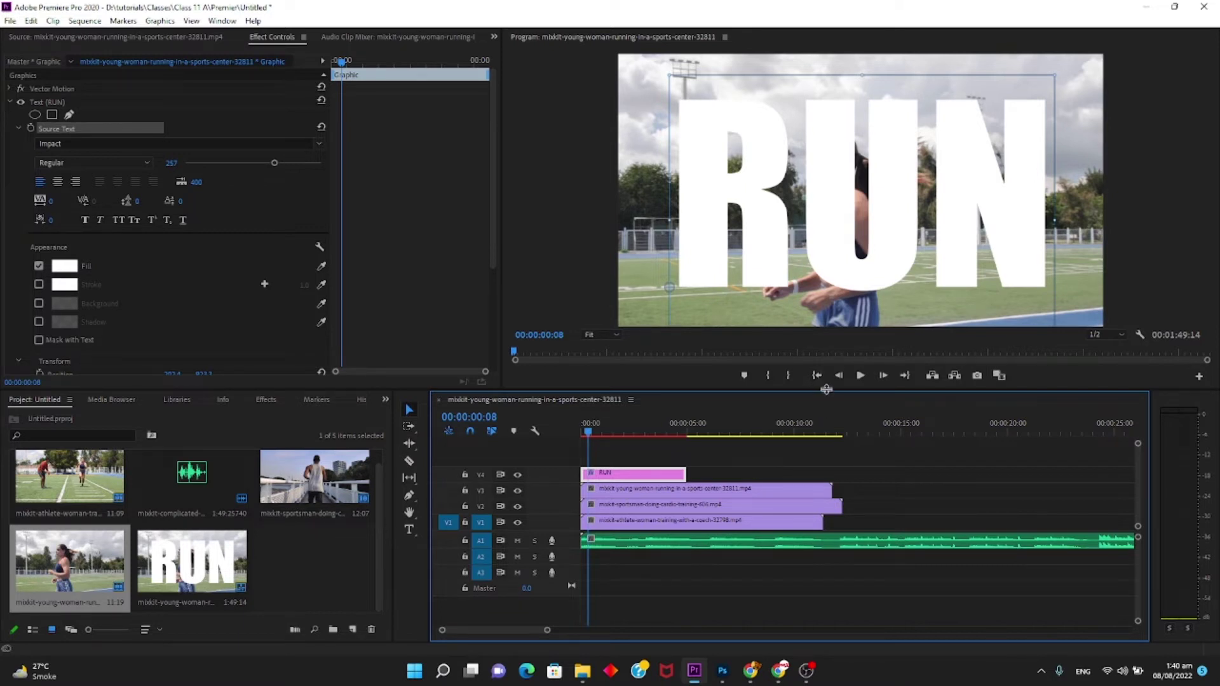
drag(826, 389, 817, 427)
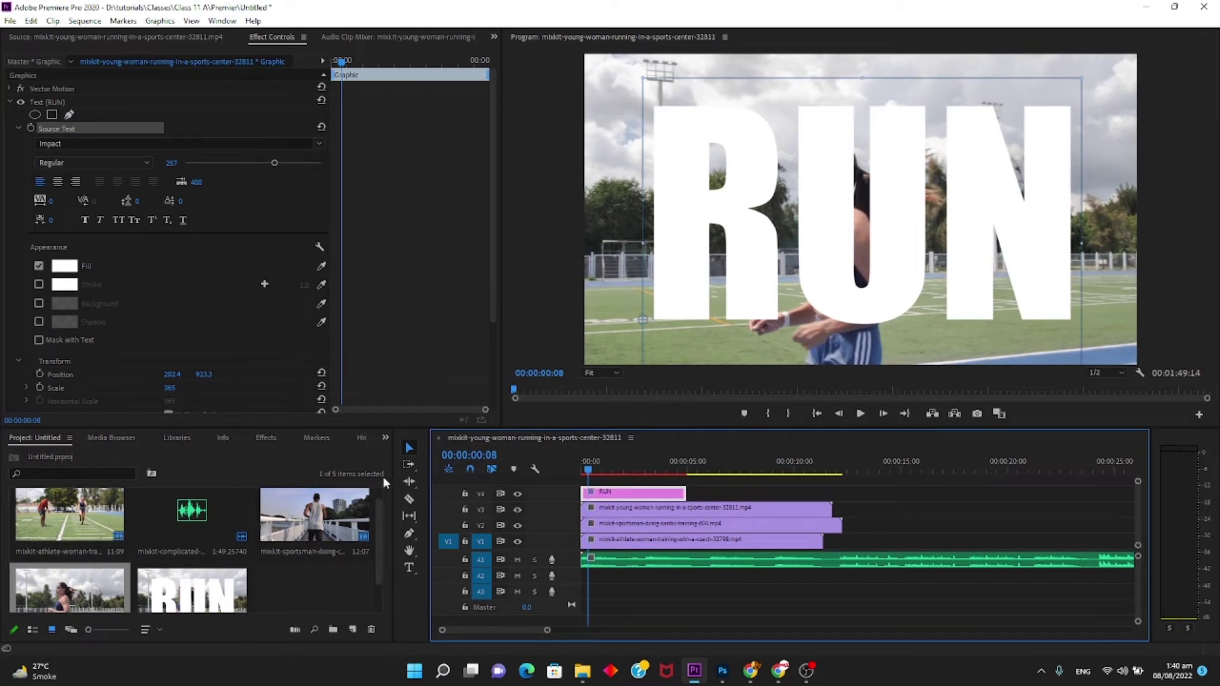
Draw a Rectangle Tool shape spanning the entire Program monitor frame
click(410, 552)
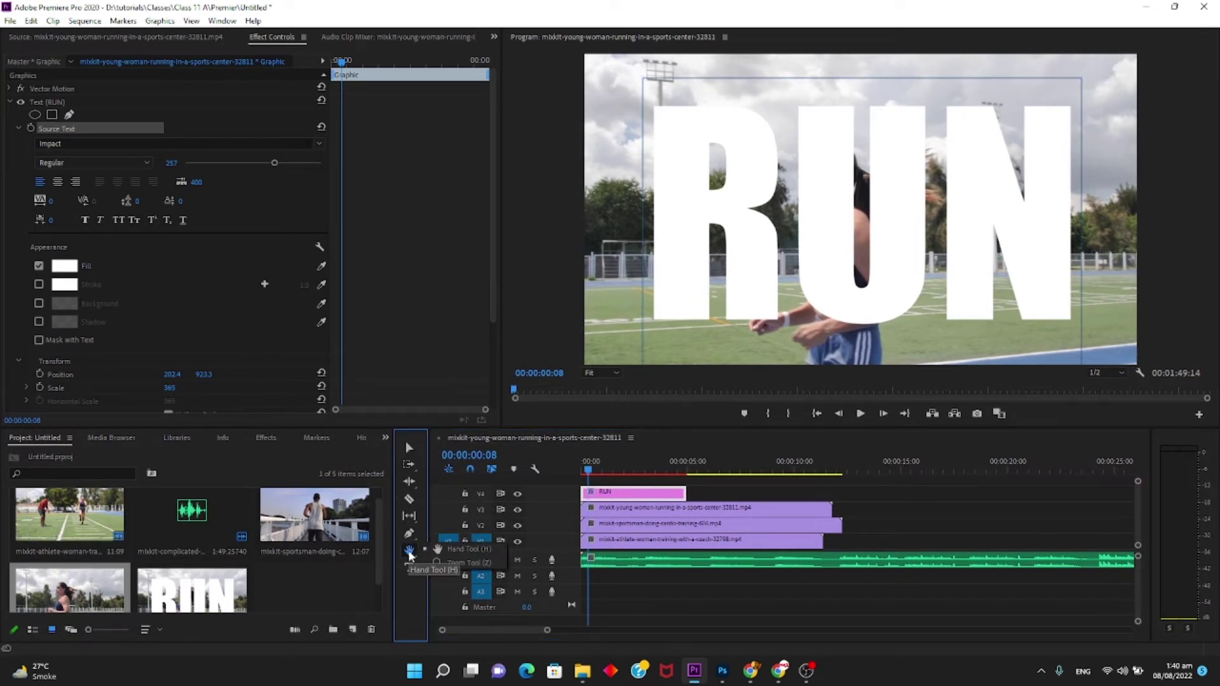
click(408, 533)
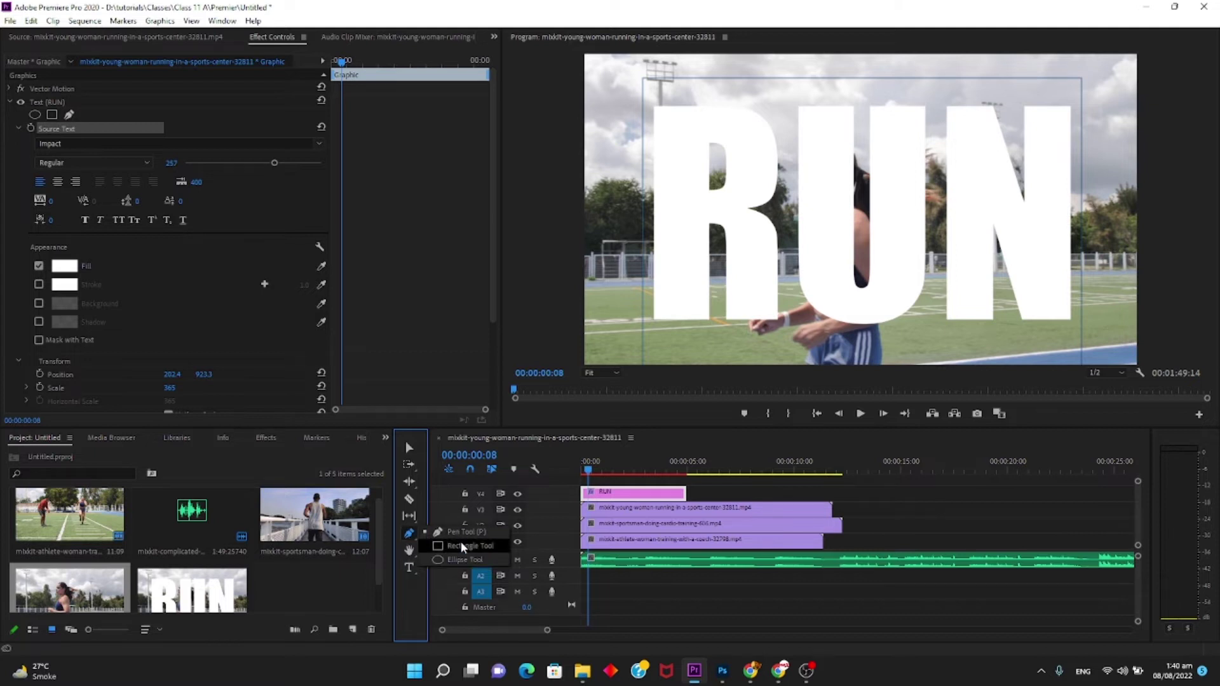
click(463, 546)
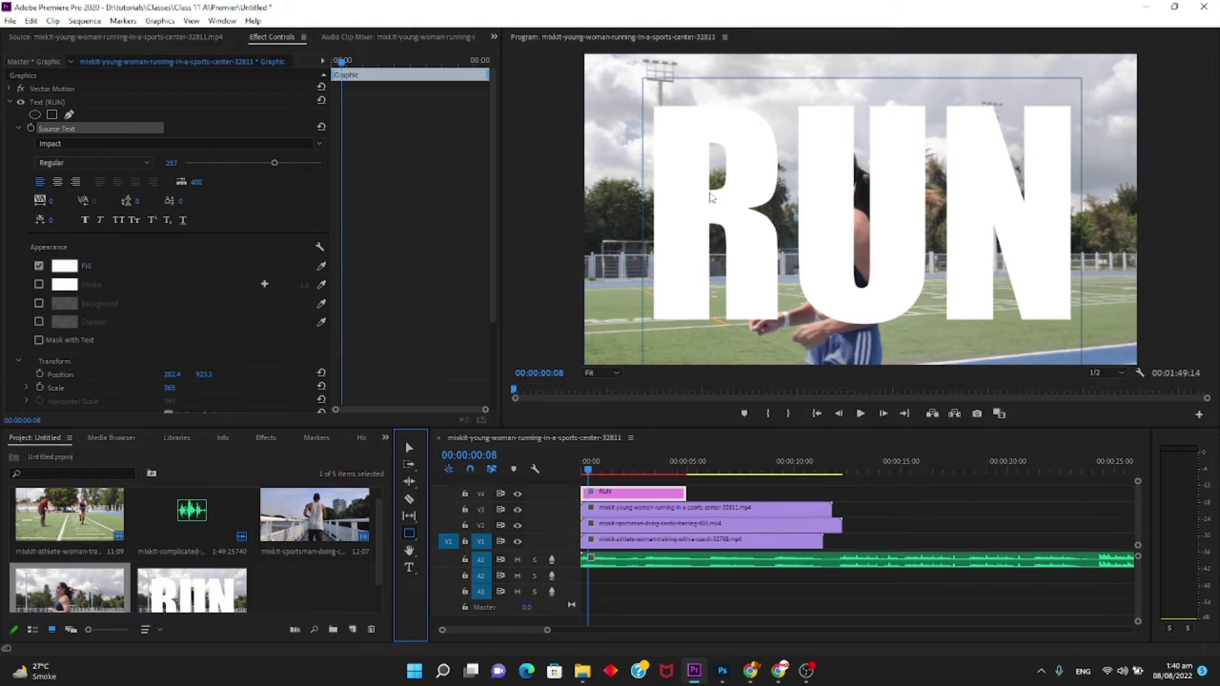
drag(576, 58, 953, 307)
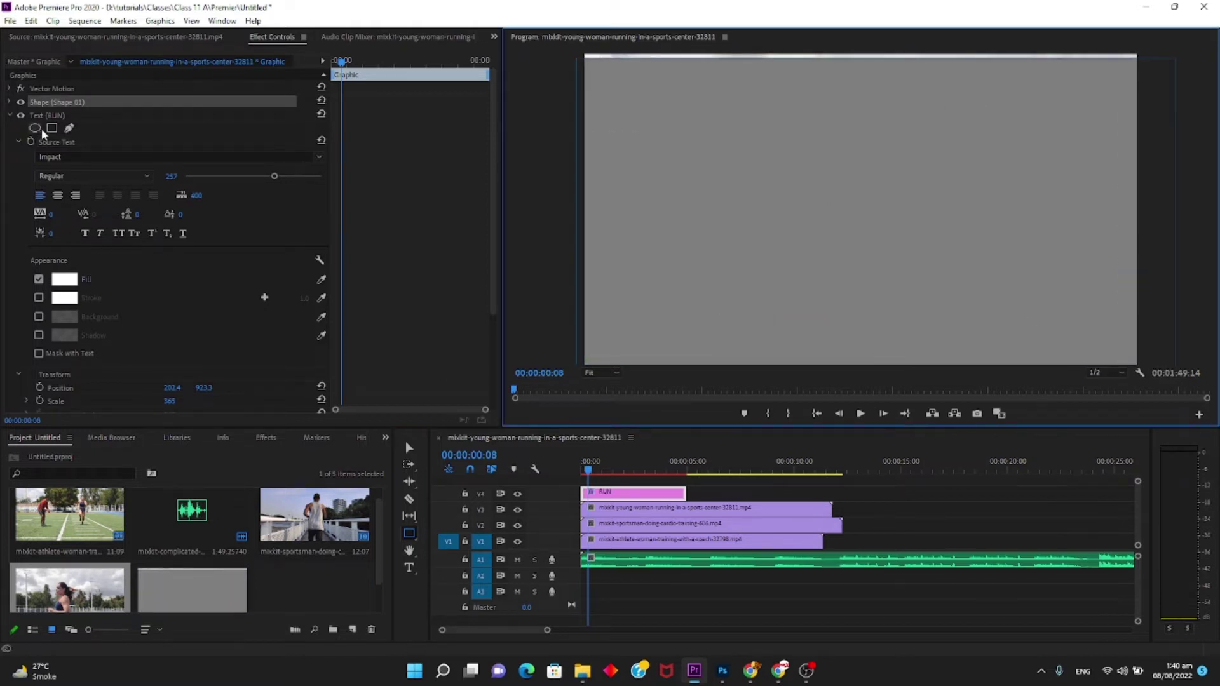
Set the Shape 01 rectangle's fill colour to black (000000)
click(8, 105)
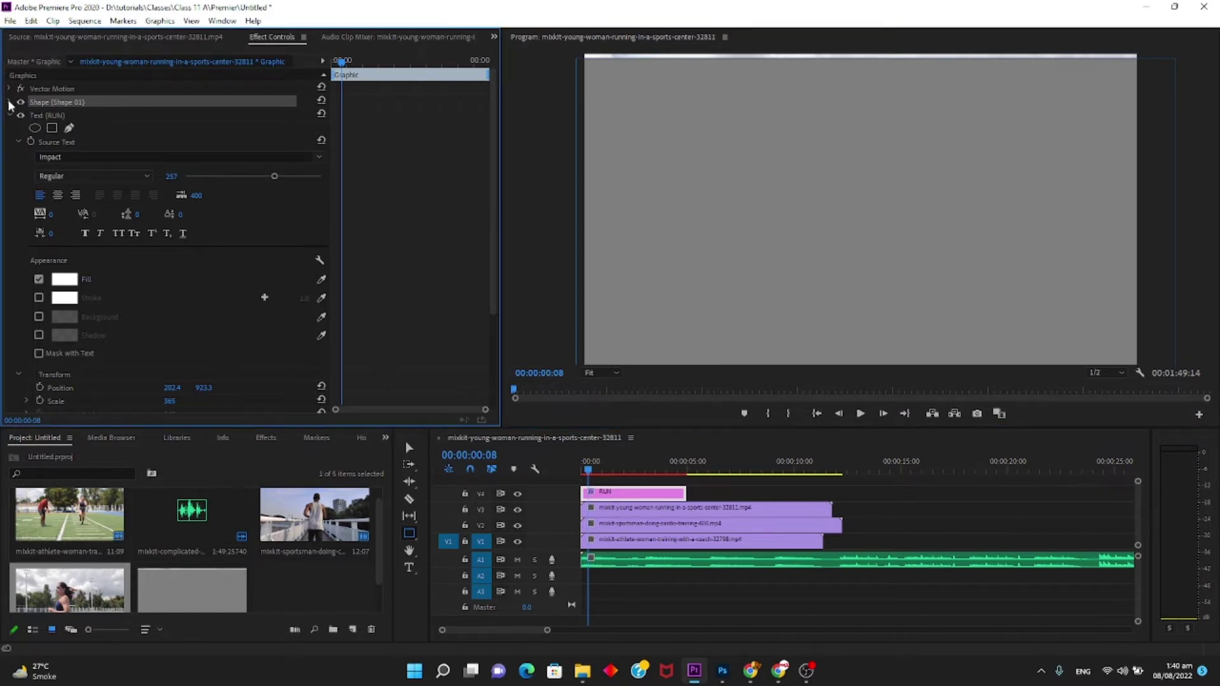
click(9, 102)
click(64, 159)
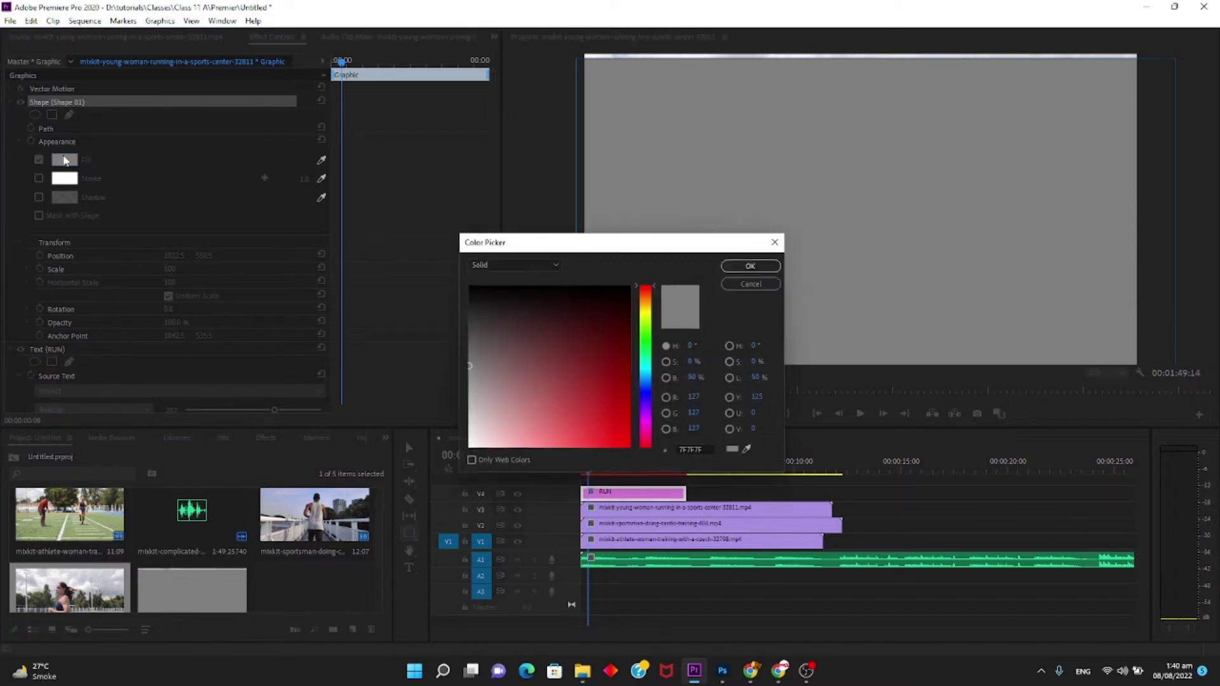
click(642, 321)
drag(567, 304, 410, 264)
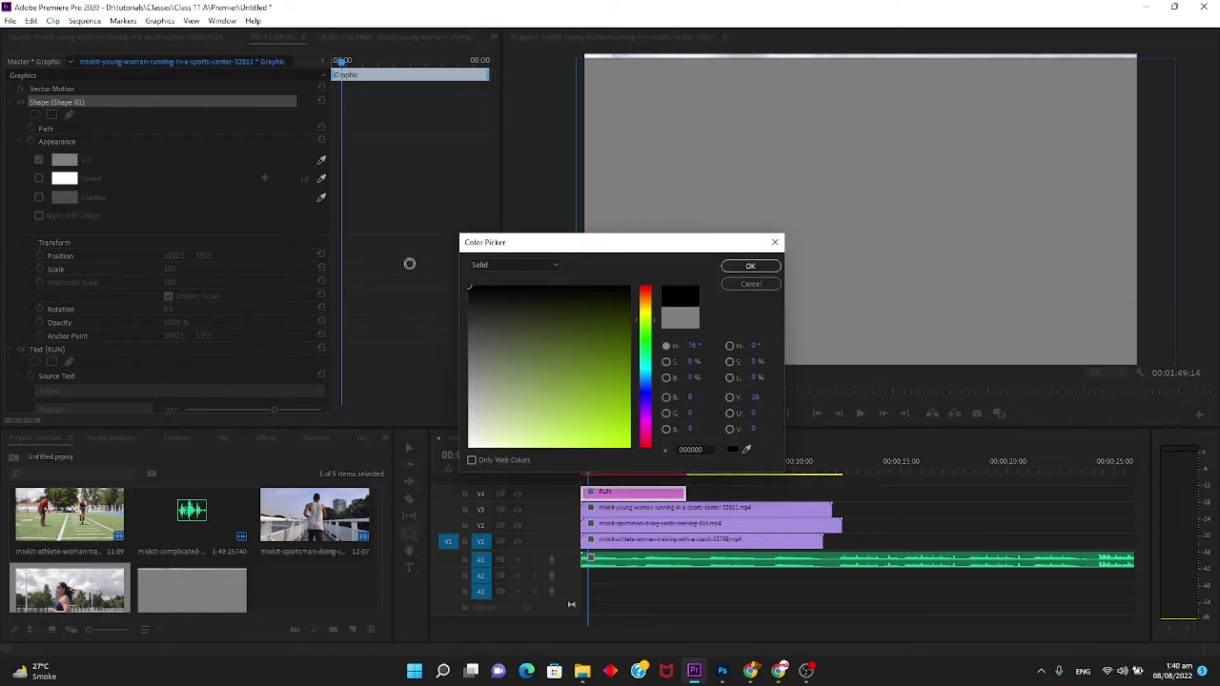
click(751, 266)
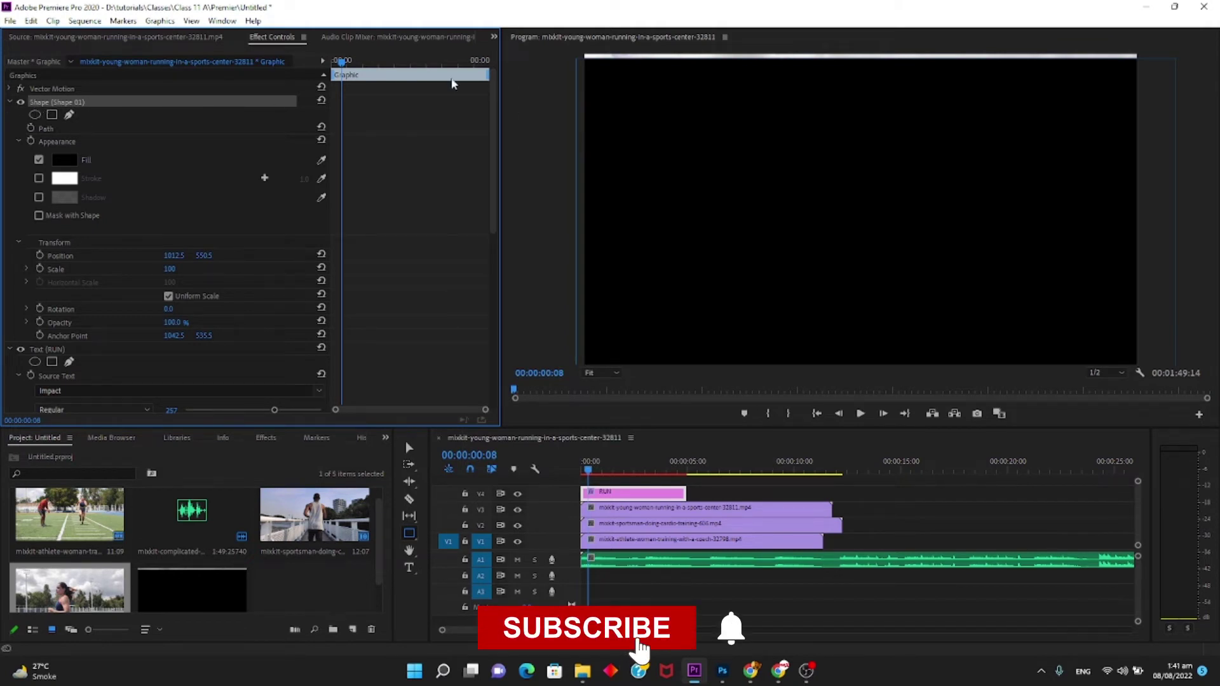
With the Selection tool, nudge the black rectangle up-left so it covers the top edge
key(Left)
key(Left)
key(Left)
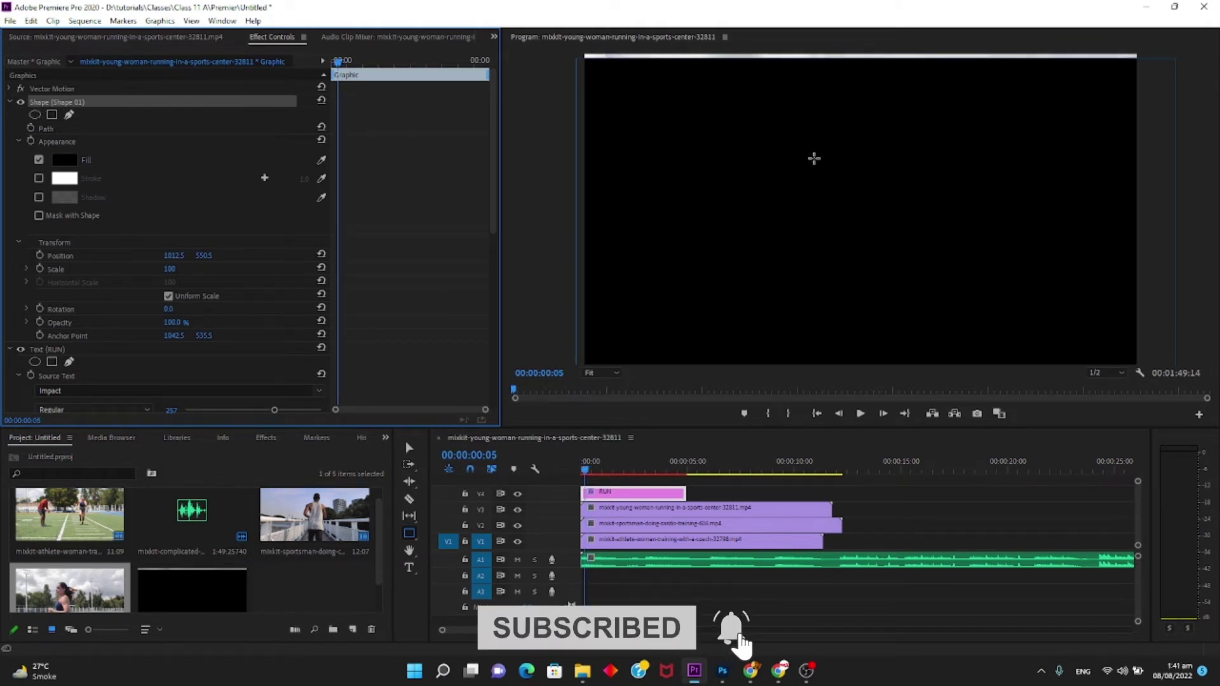
key(v)
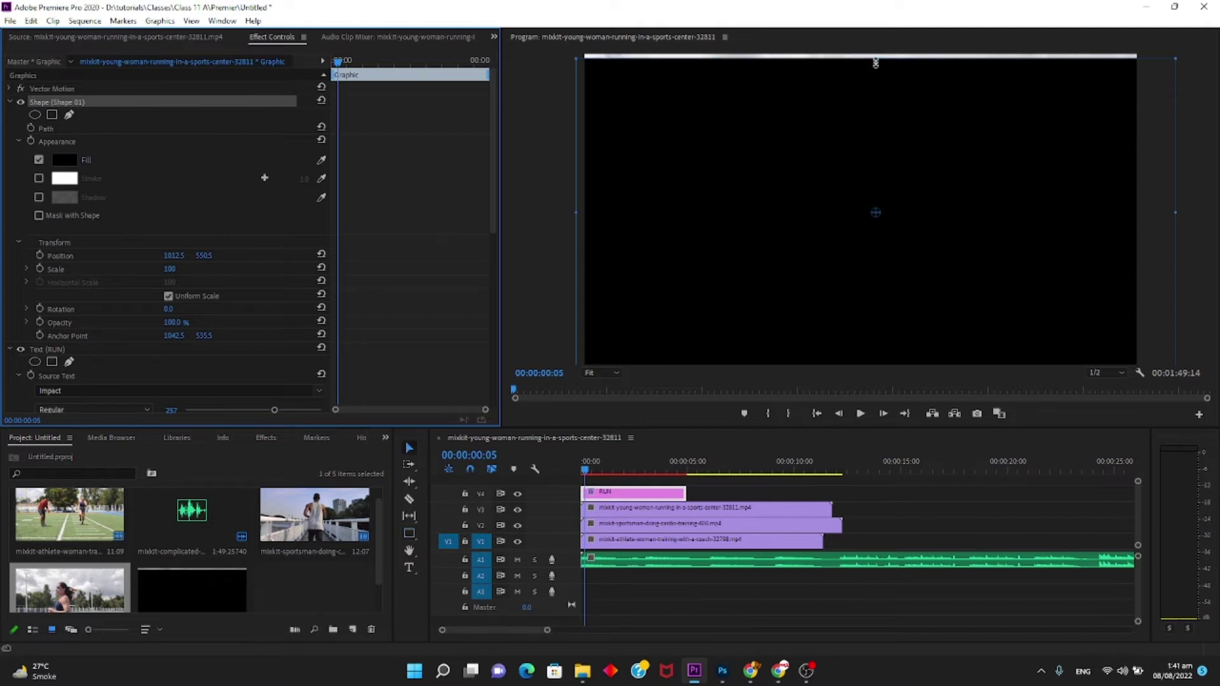
drag(875, 63, 865, 61)
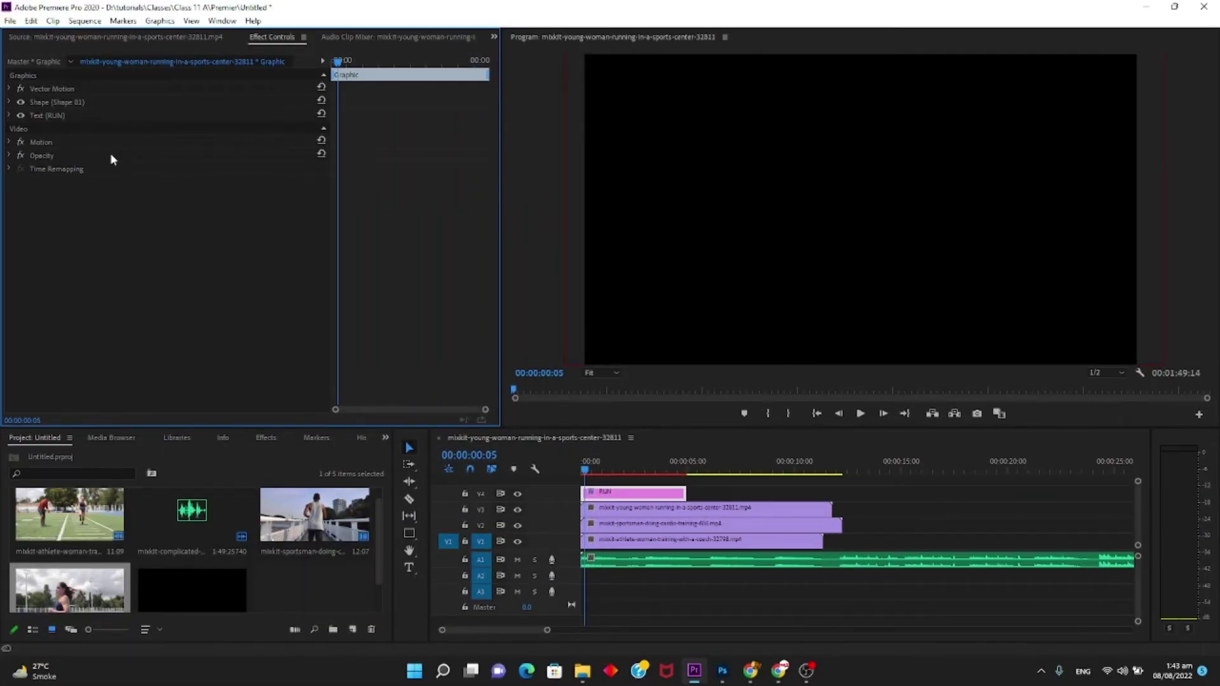
Drag the Text (RUN) layer above Shape (Shape 01) in Effect Controls
click(49, 117)
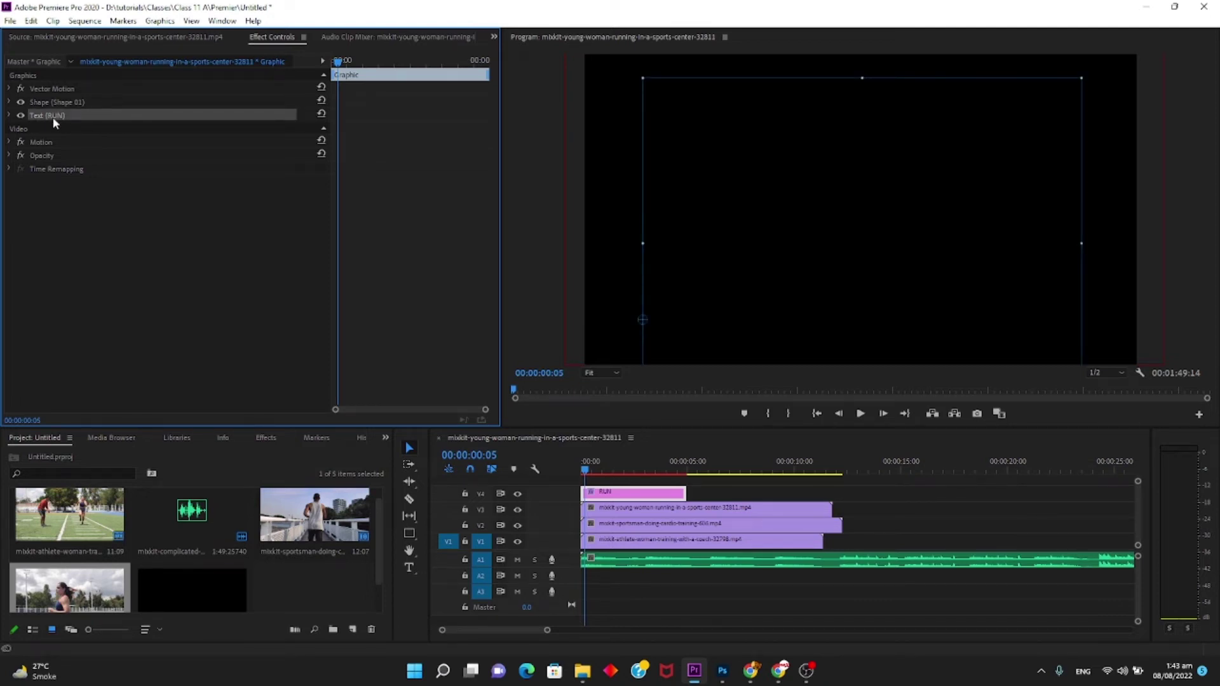
drag(49, 117, 36, 101)
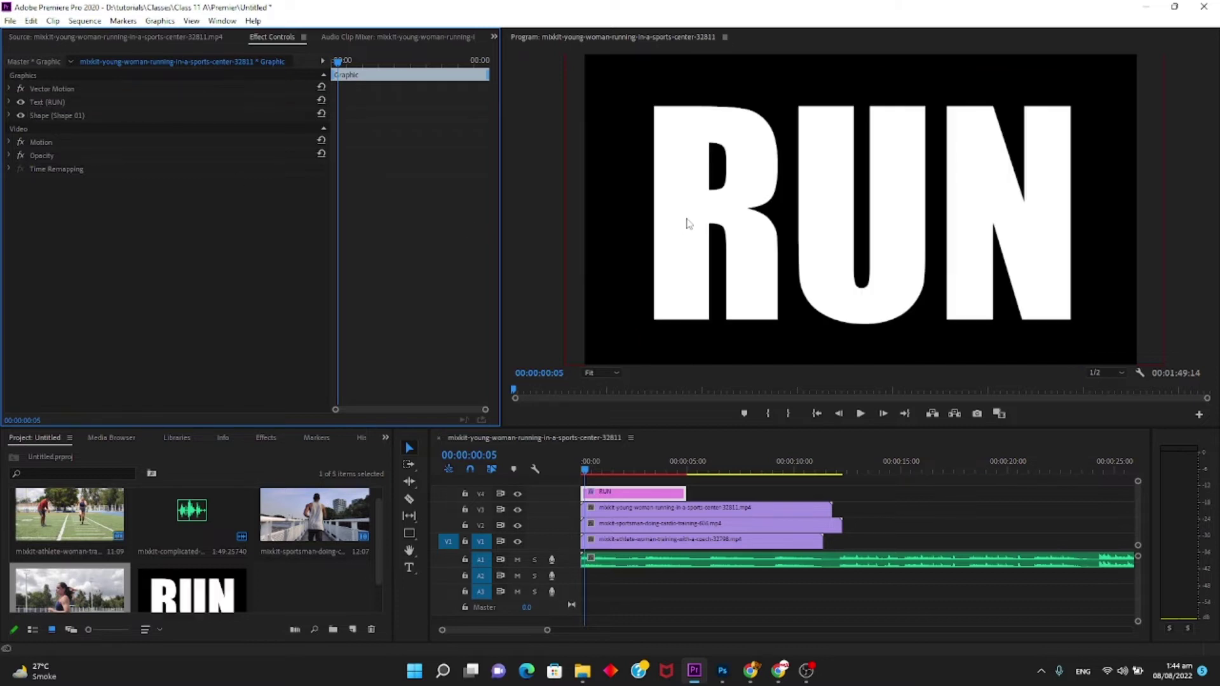
Set the V4 RUN graphic's Opacity blend mode to Multiply
click(732, 488)
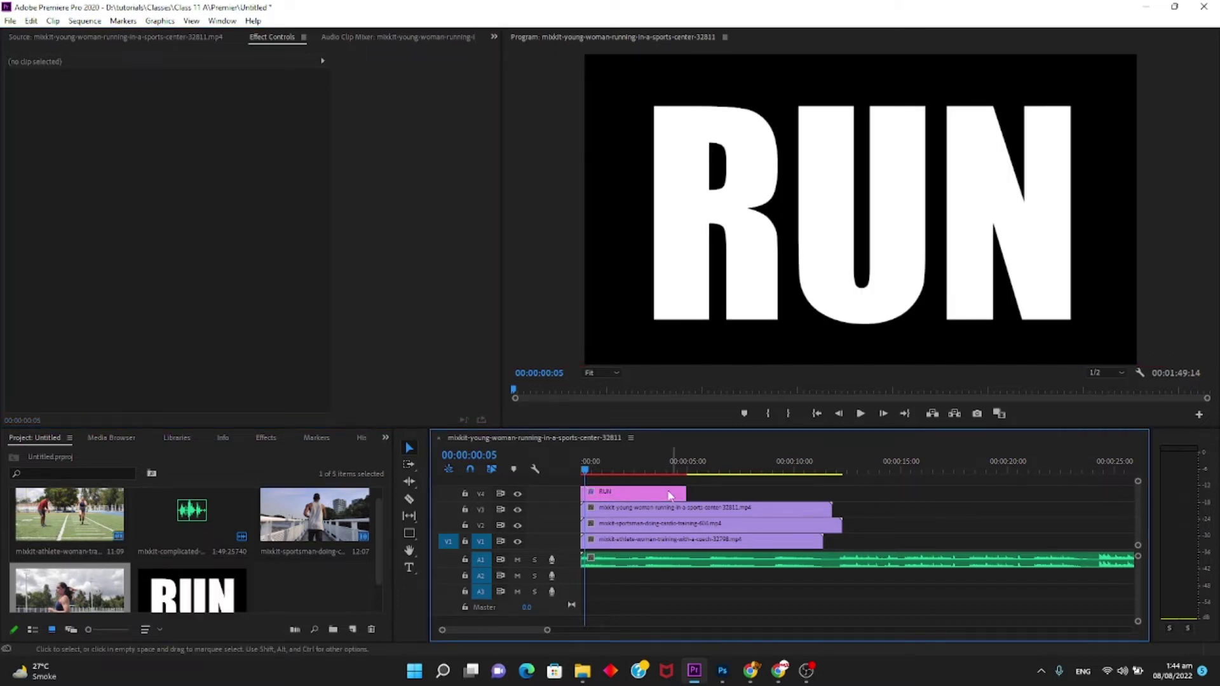
click(659, 495)
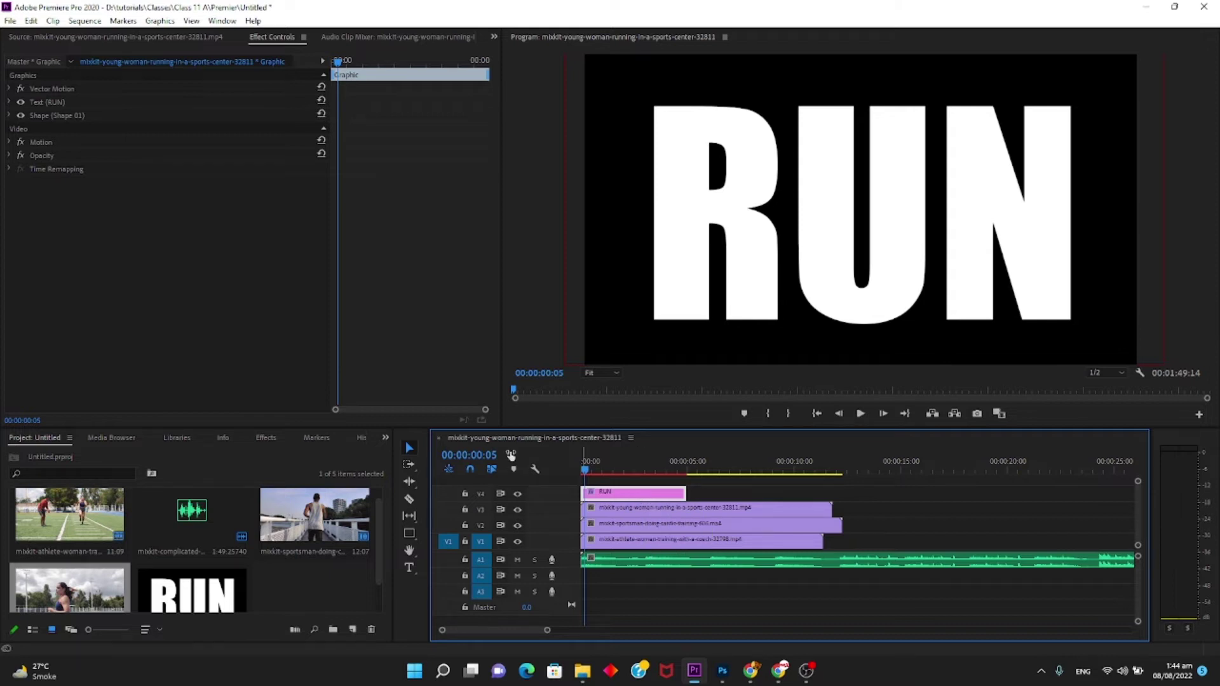
click(10, 155)
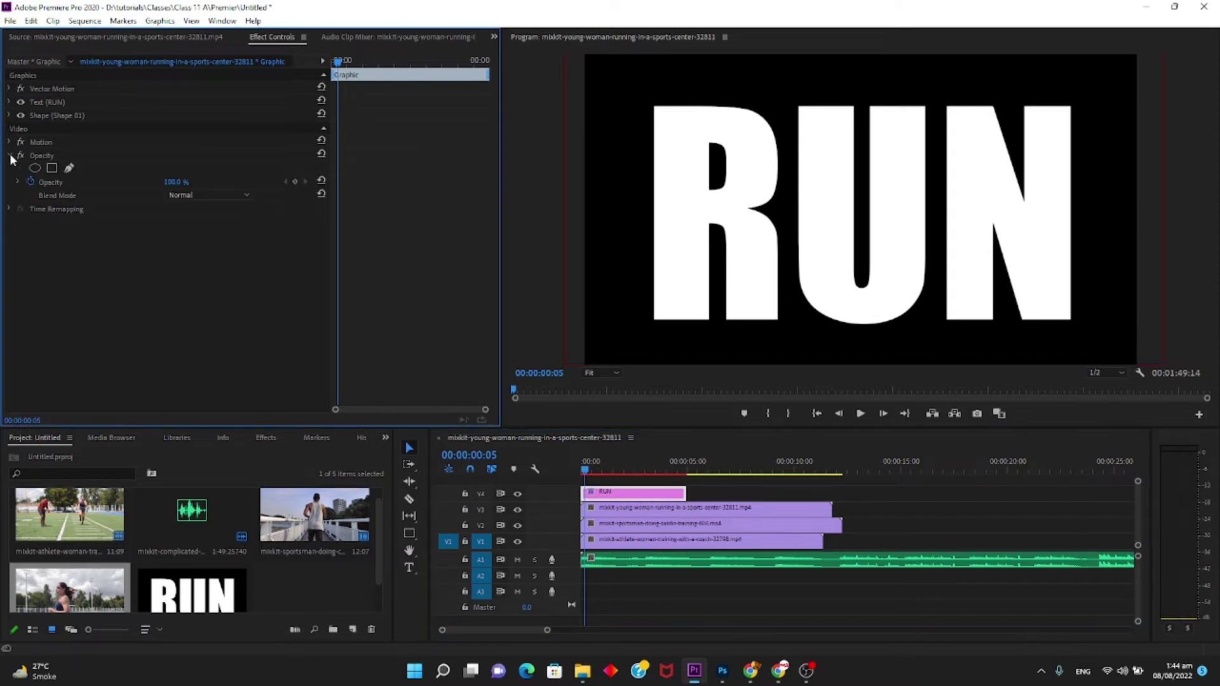
click(220, 197)
click(225, 254)
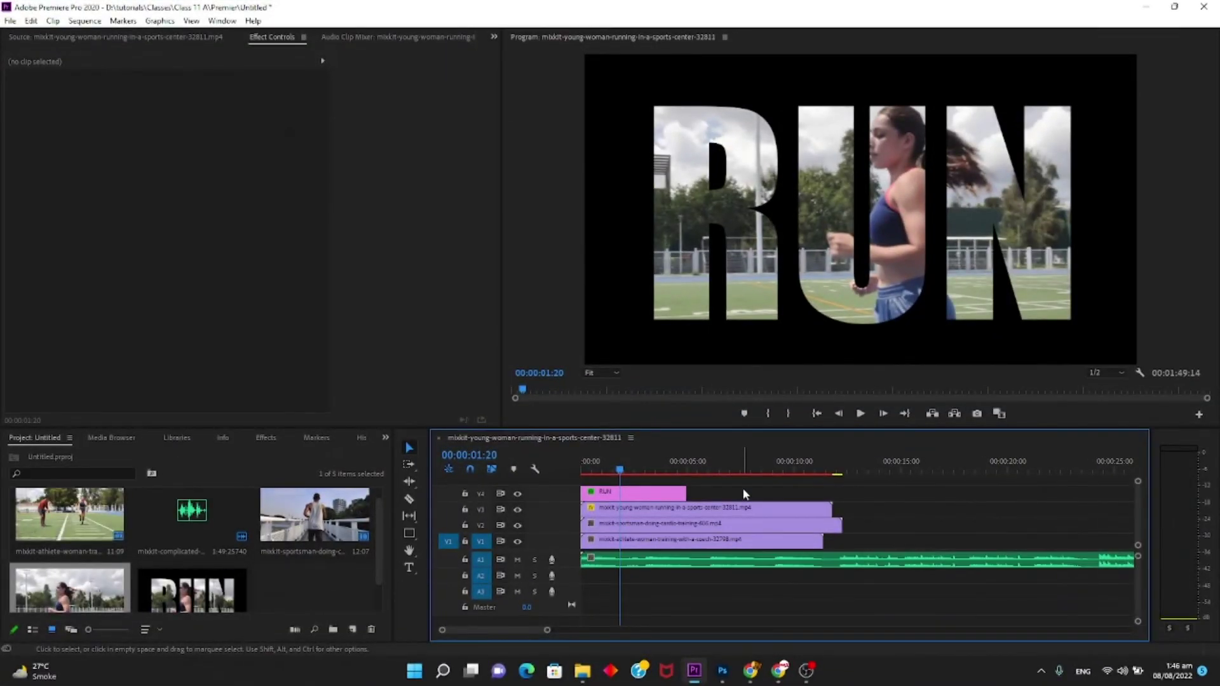
Set the V3 woman-running clip's Position X to about 403 and Scale to 83, then preview
key(space)
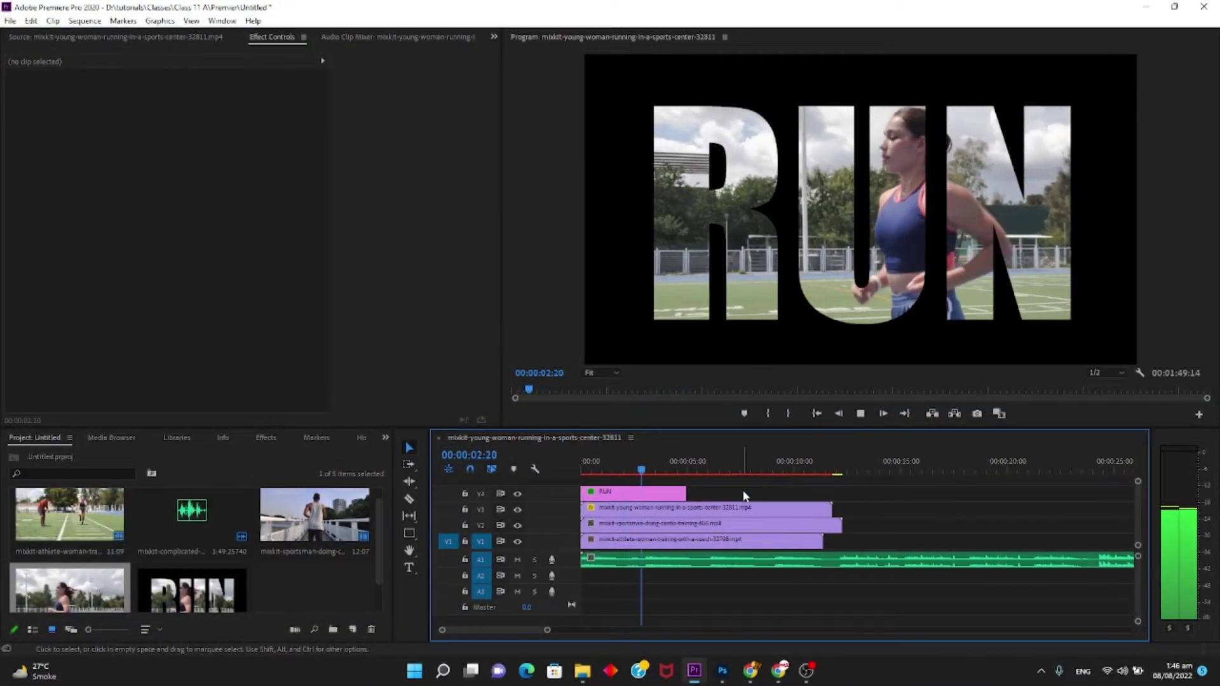
click(741, 514)
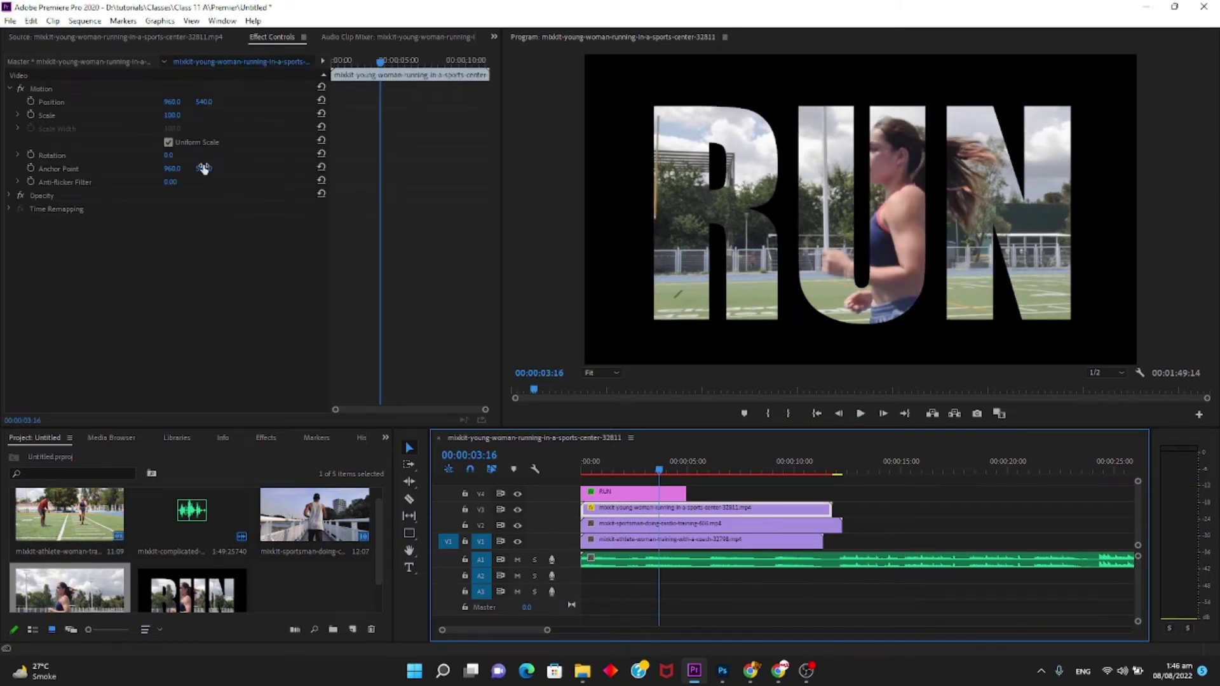
drag(174, 102, 96, 101)
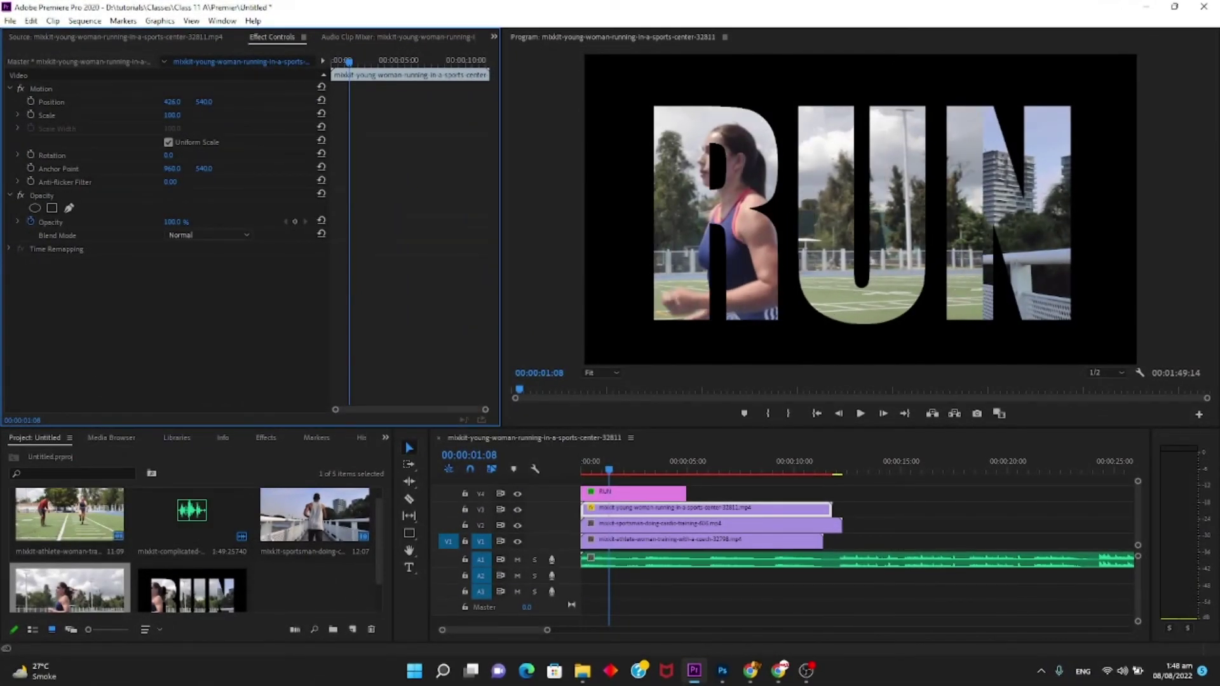
mouse_move(170, 117)
mouse_down()
mouse_move(159, 117)
mouse_move(210, 102)
mouse_move(164, 102)
mouse_up()
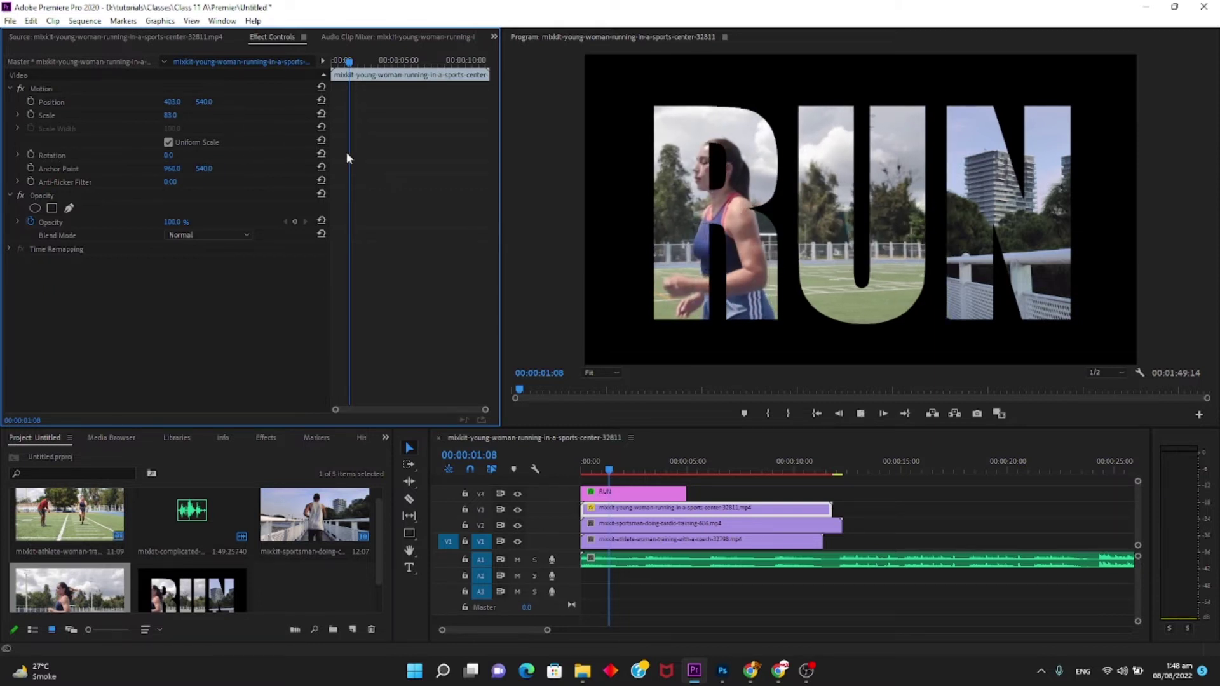
key(space)
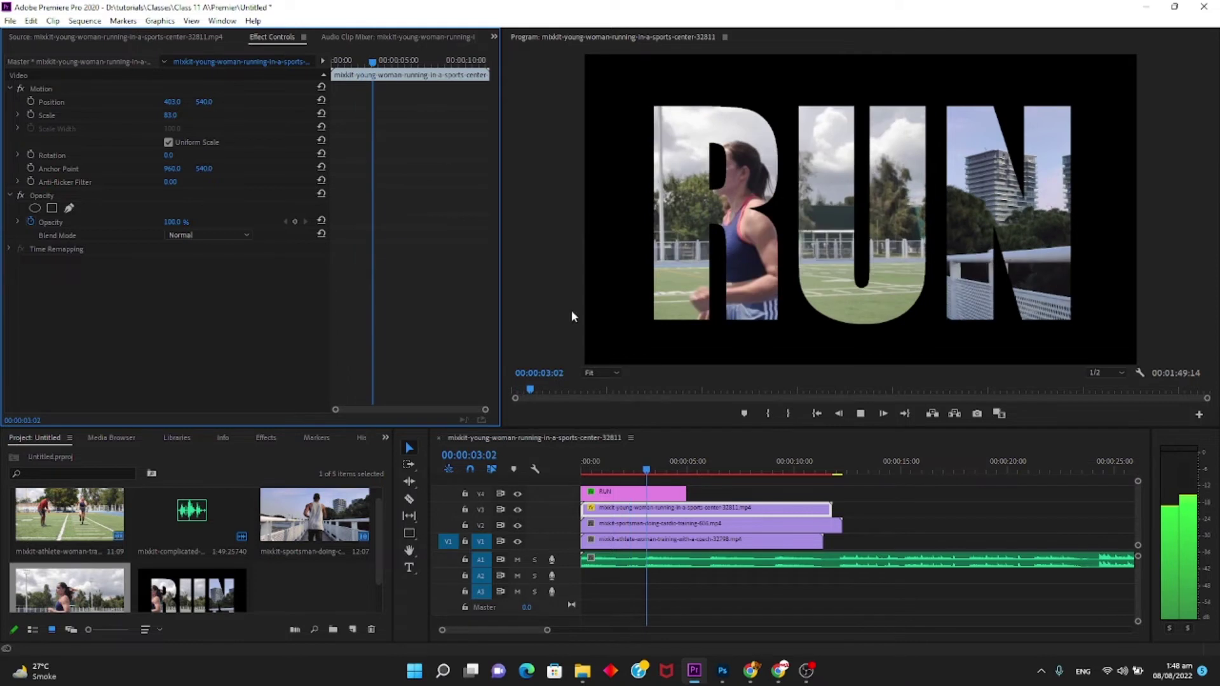
key(space)
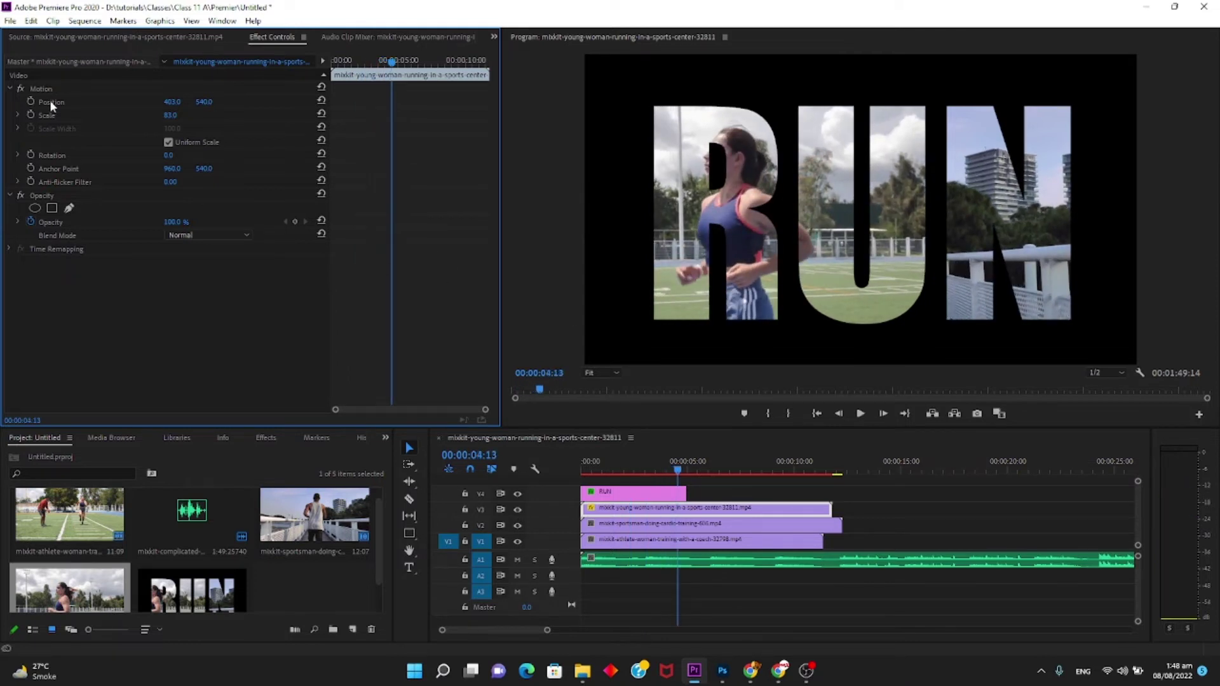
click(585, 456)
From the sequence start, draw a closed pen mask around the R on the young woman's clip, then preview
key(Home)
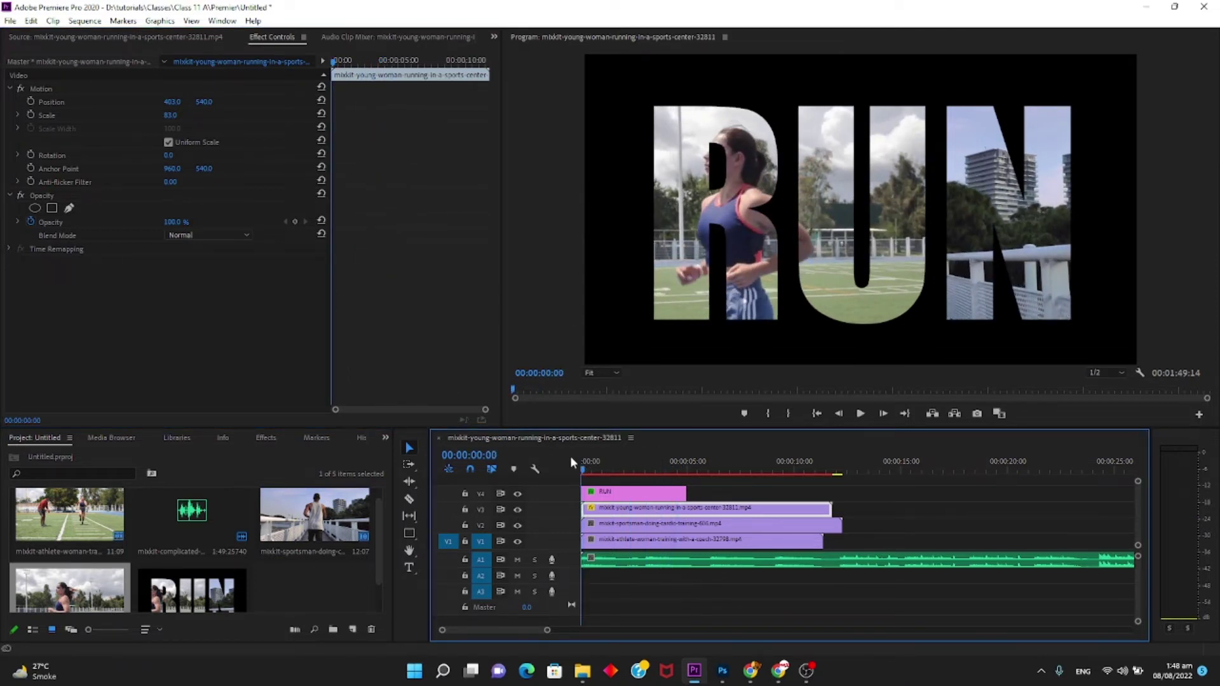
click(69, 207)
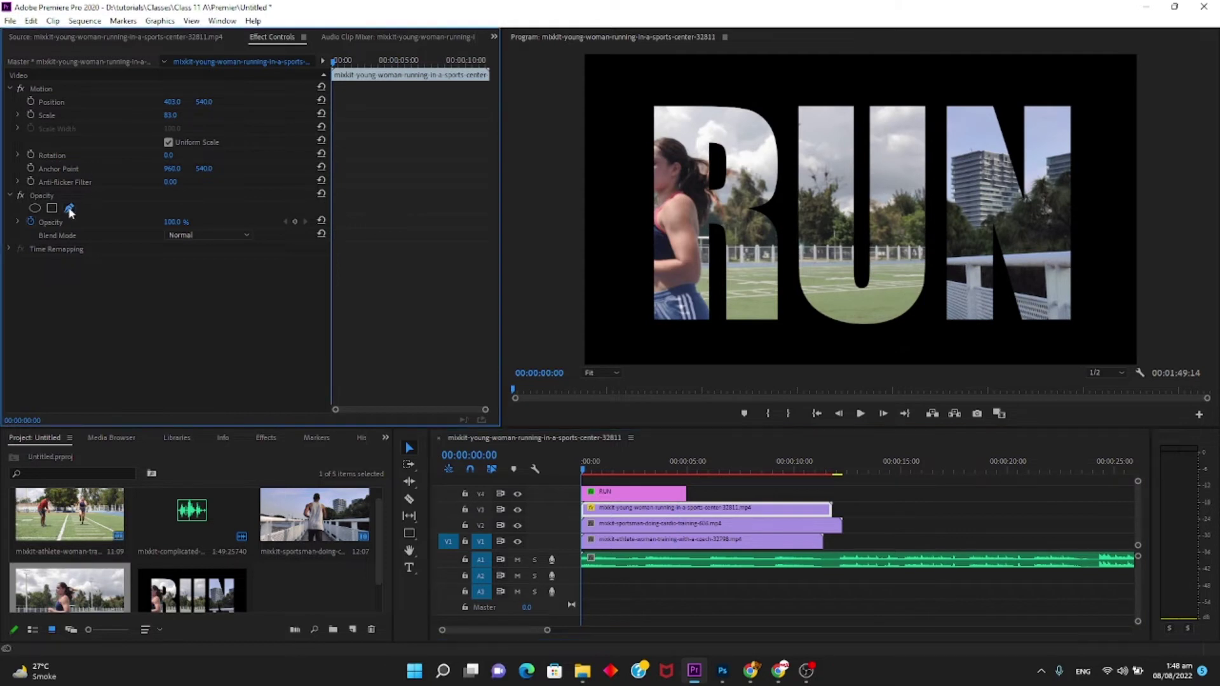
click(647, 88)
click(751, 88)
click(776, 105)
click(783, 126)
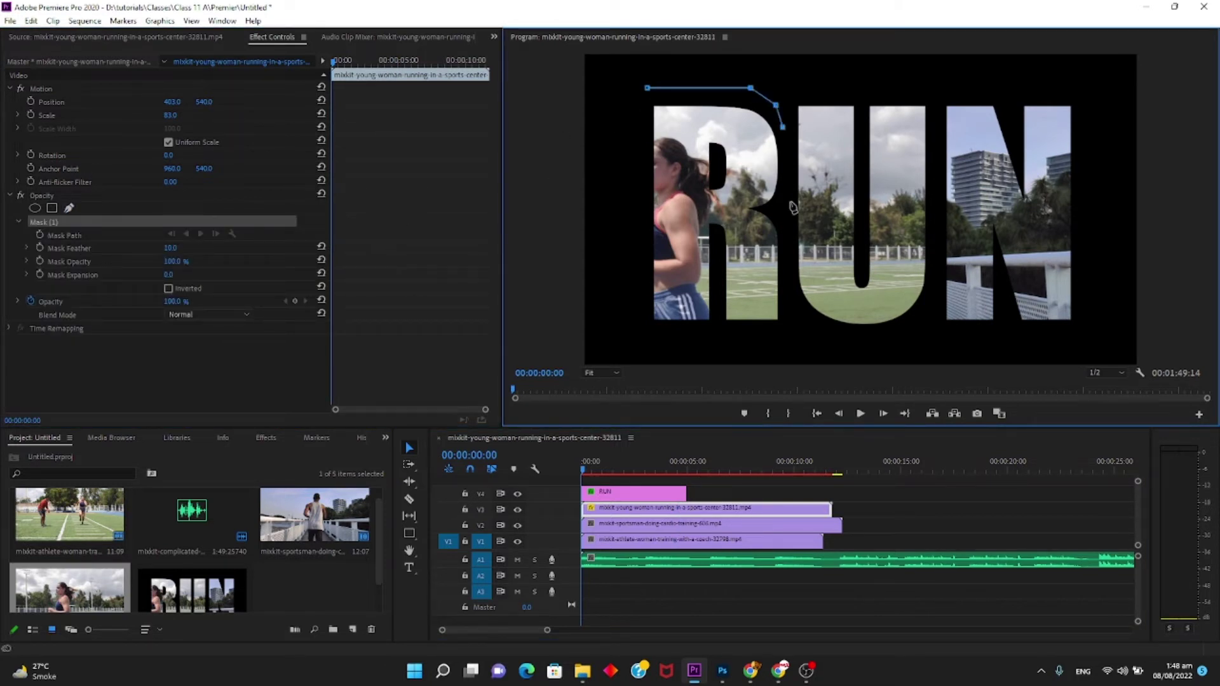
click(794, 288)
click(795, 331)
click(705, 341)
click(609, 330)
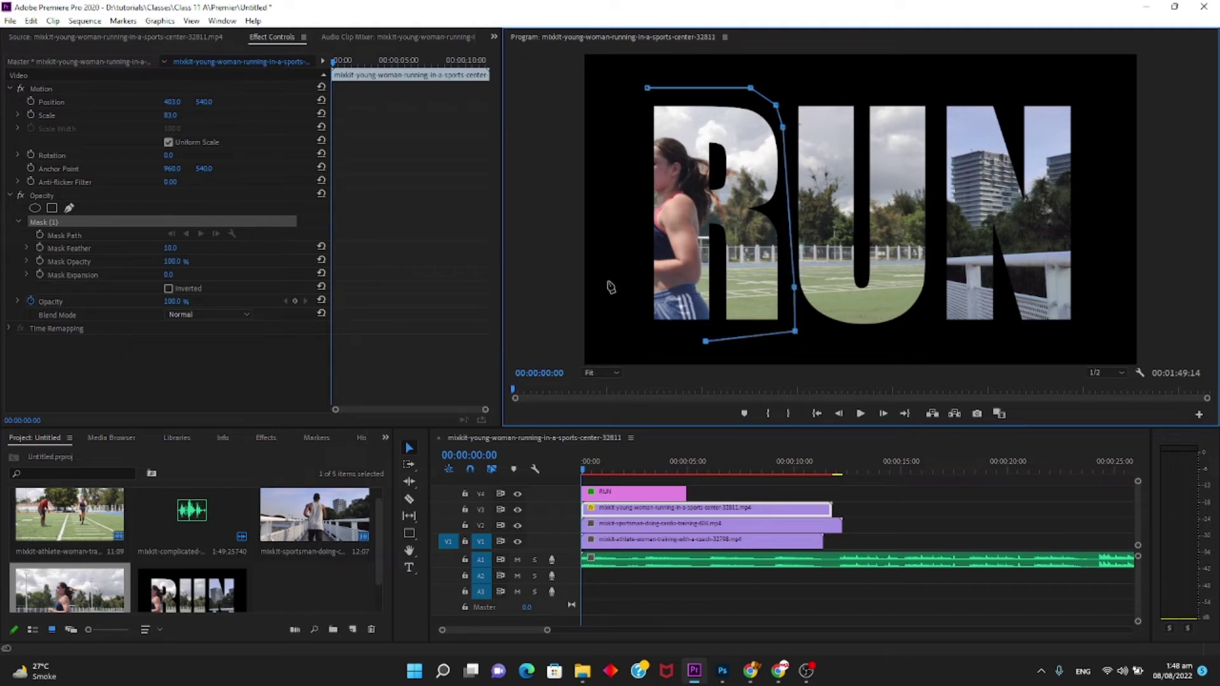
click(648, 88)
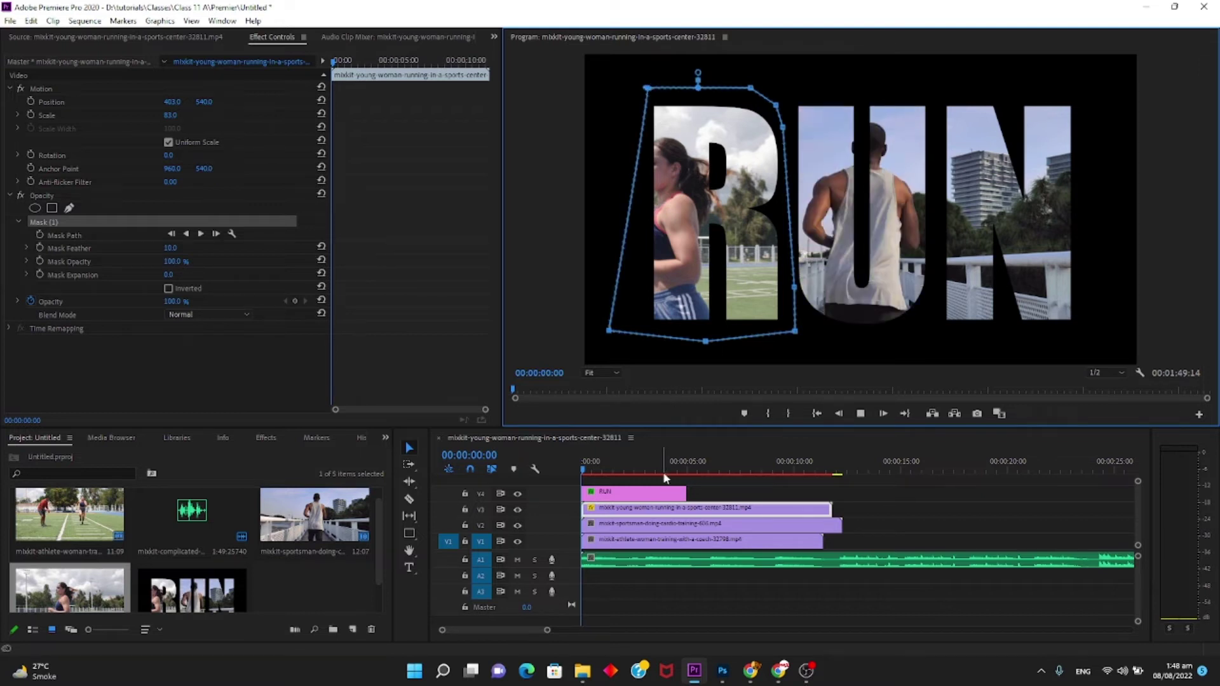
key(space)
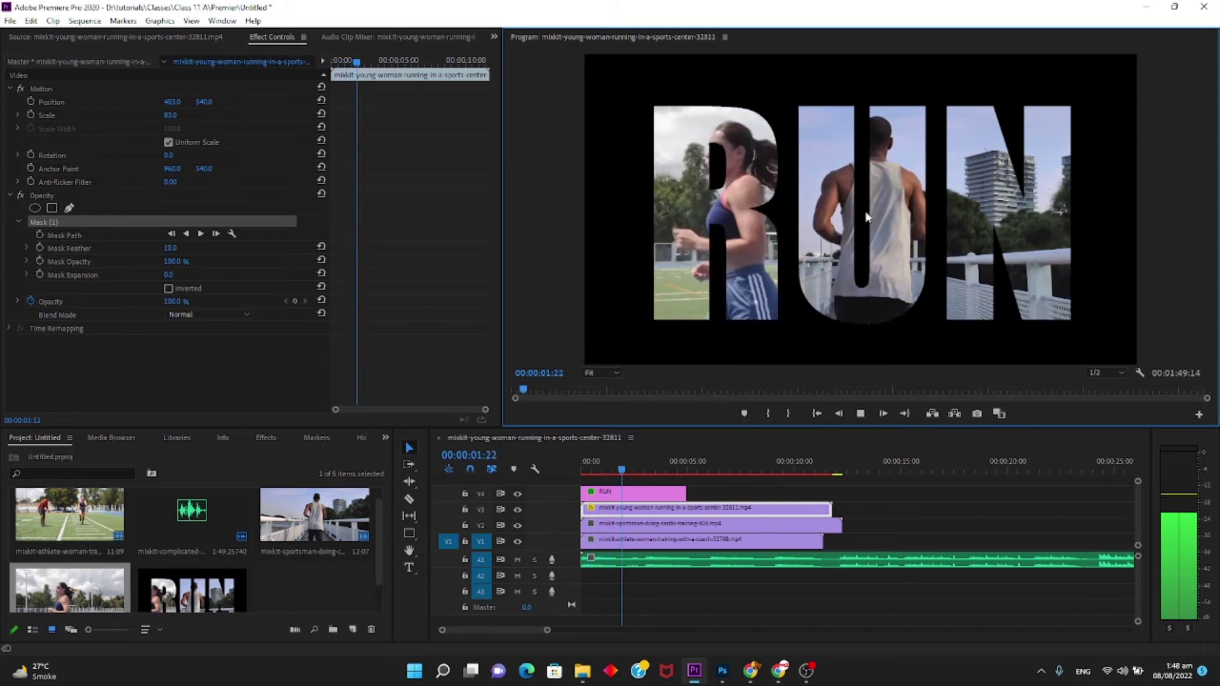
Select the sportsman clip on V2, discarding an accidentally added mask
click(750, 523)
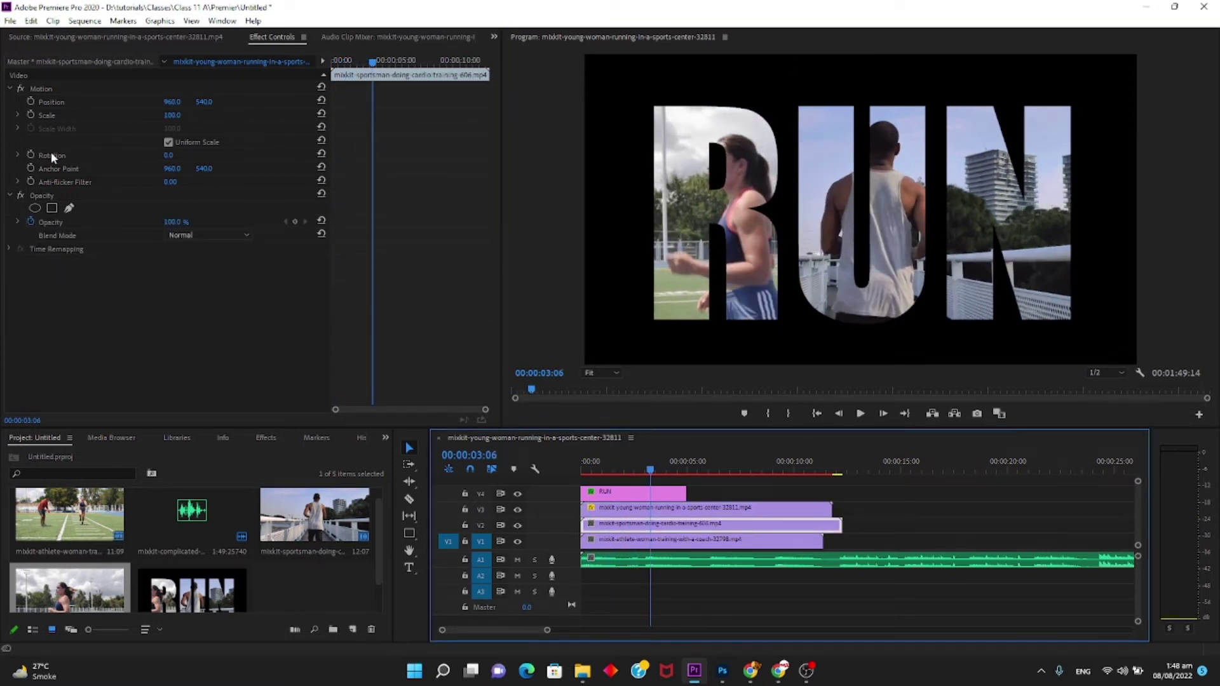
click(66, 219)
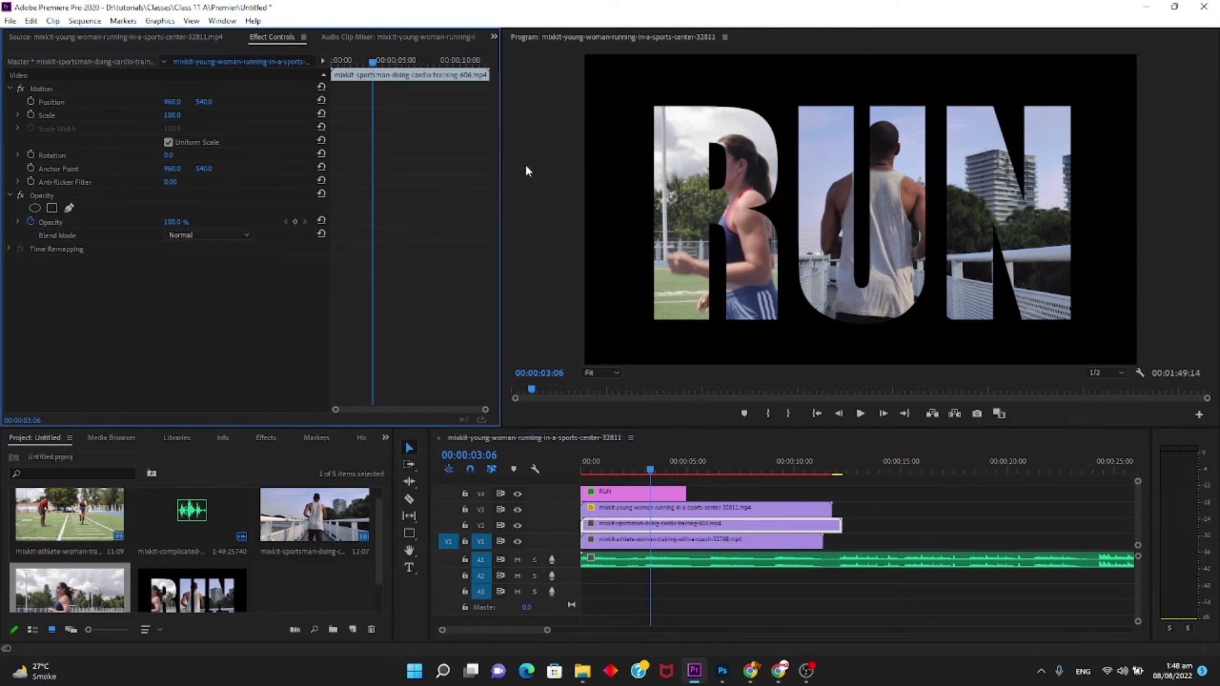
click(70, 208)
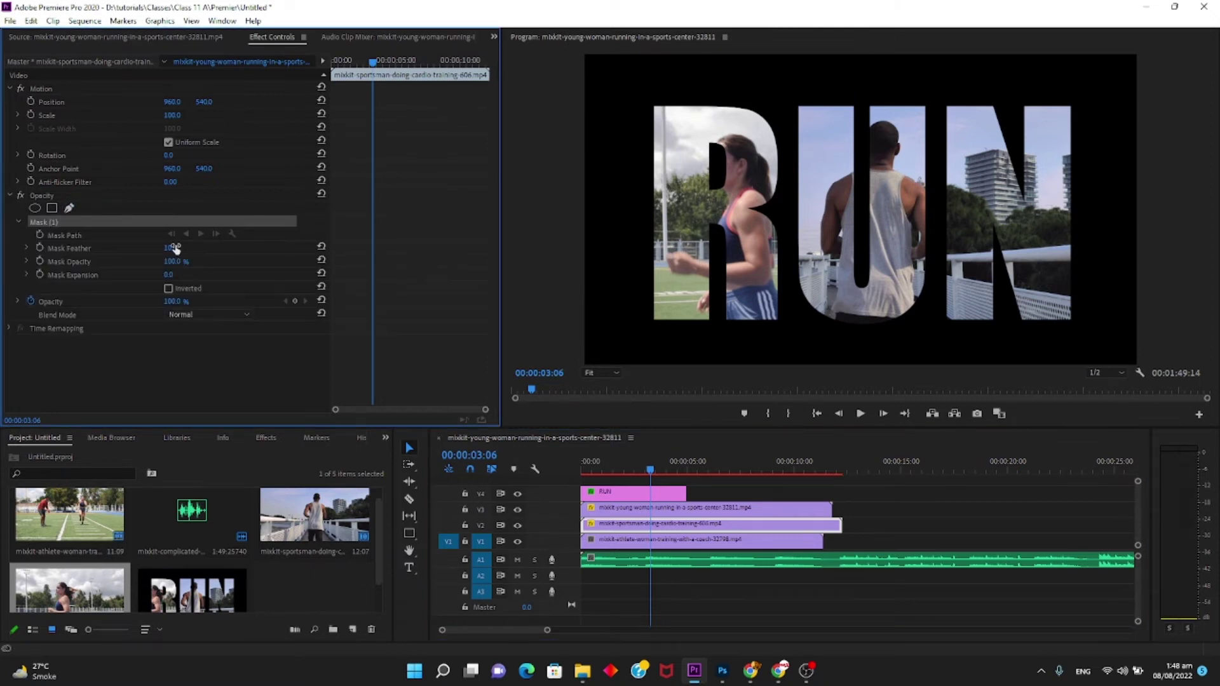
key(Delete)
click(963, 532)
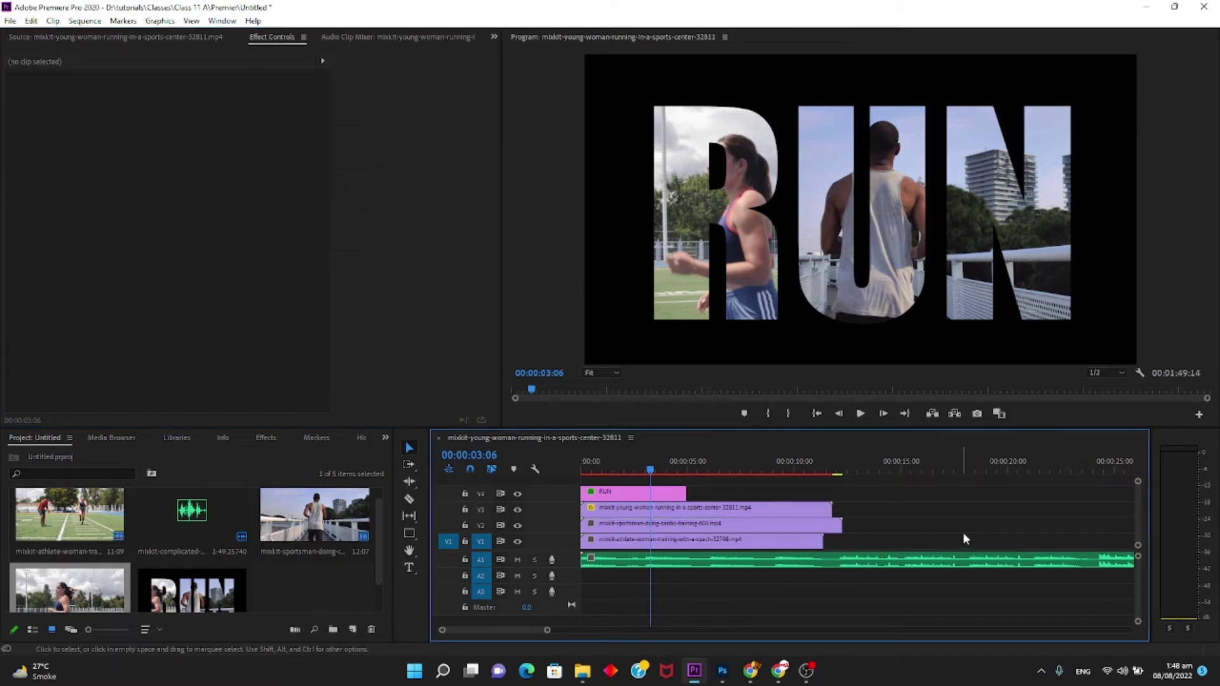
click(789, 524)
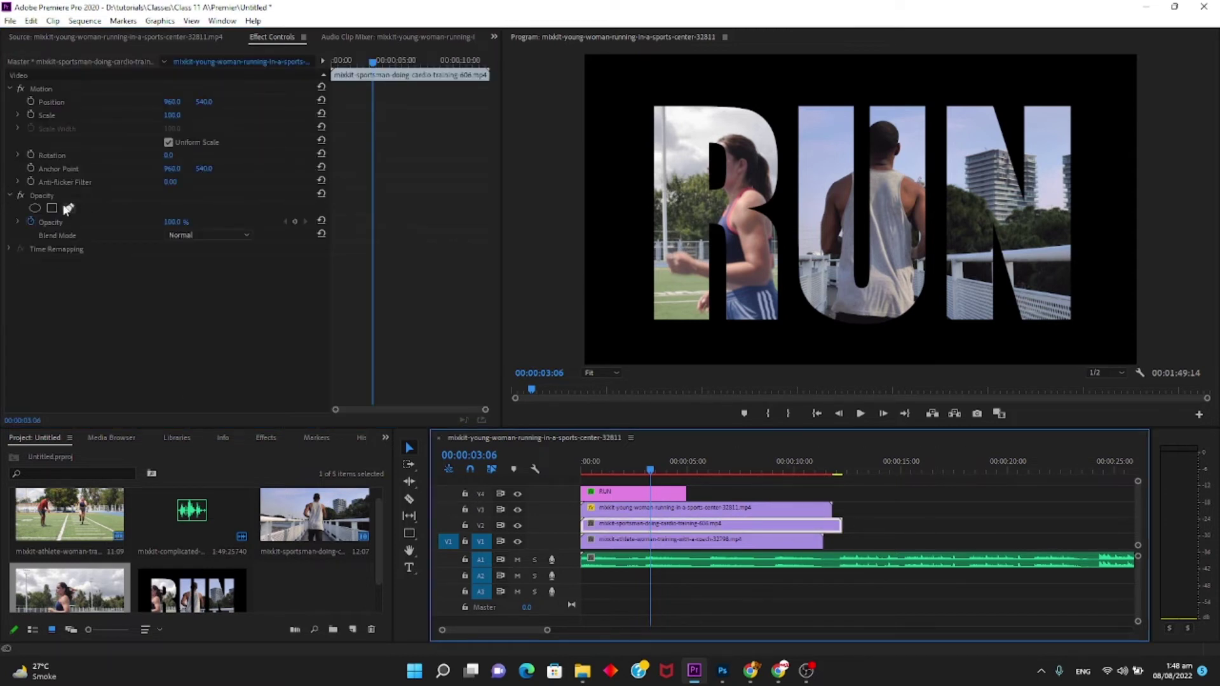
Draw a closed pen mask around the U on the sportsman clip and preview playback
click(68, 208)
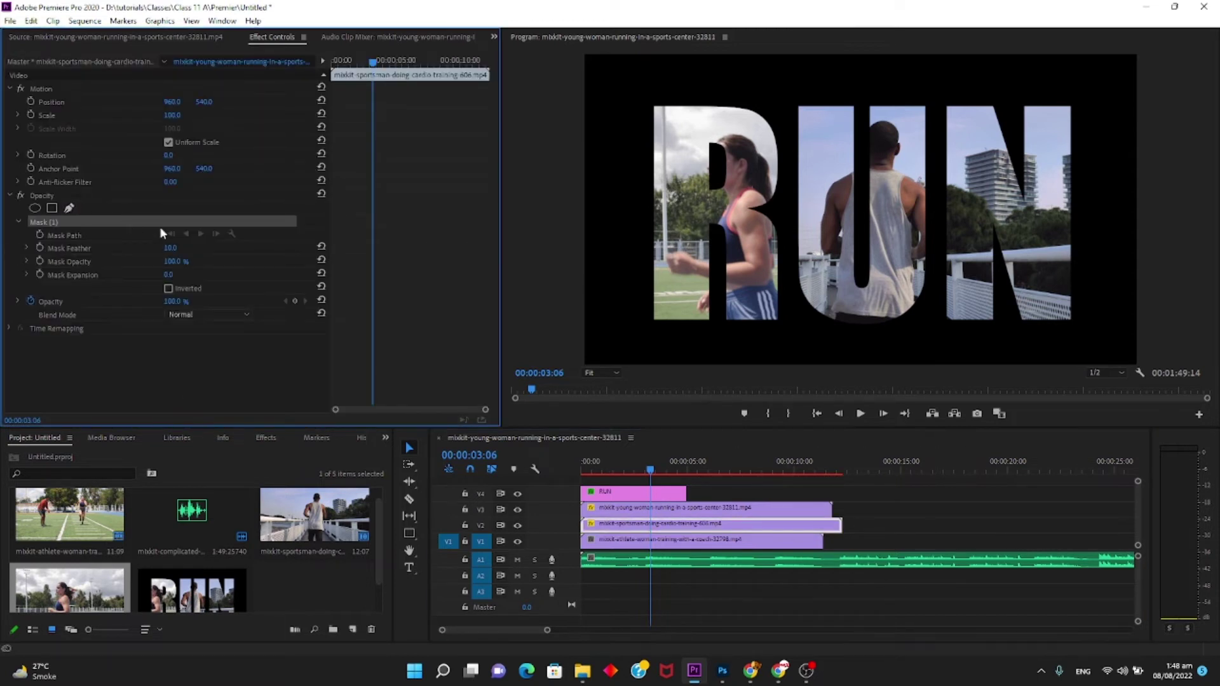
click(783, 95)
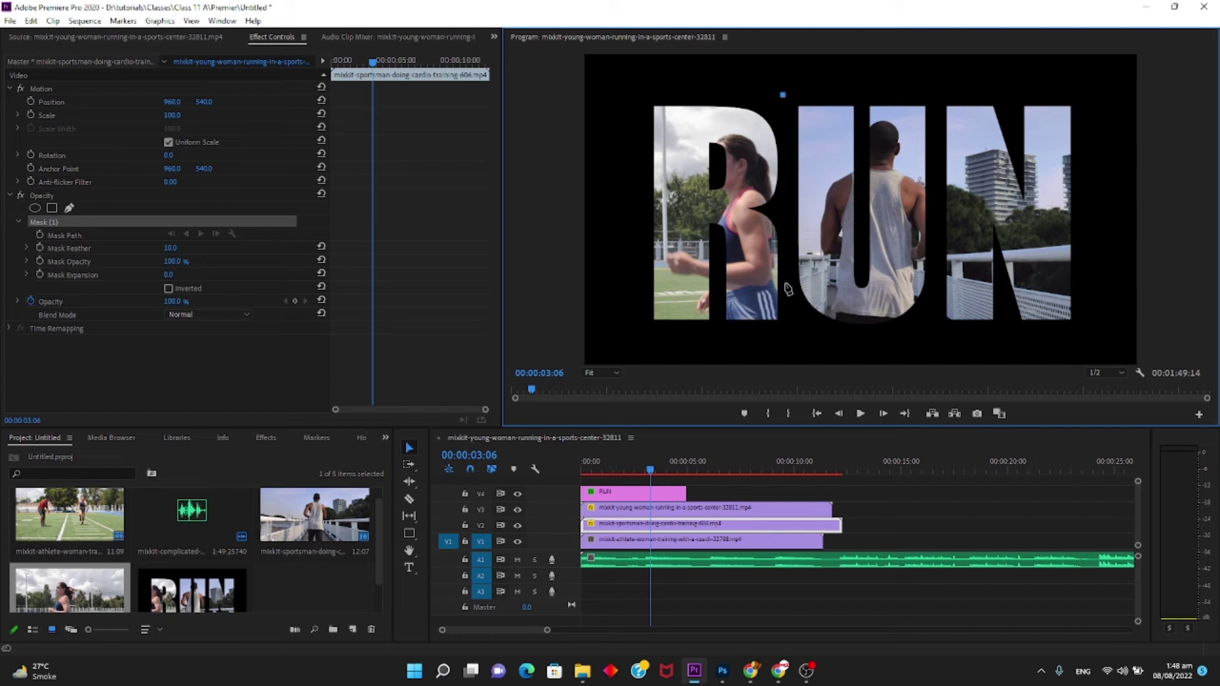
click(785, 284)
click(818, 334)
click(915, 334)
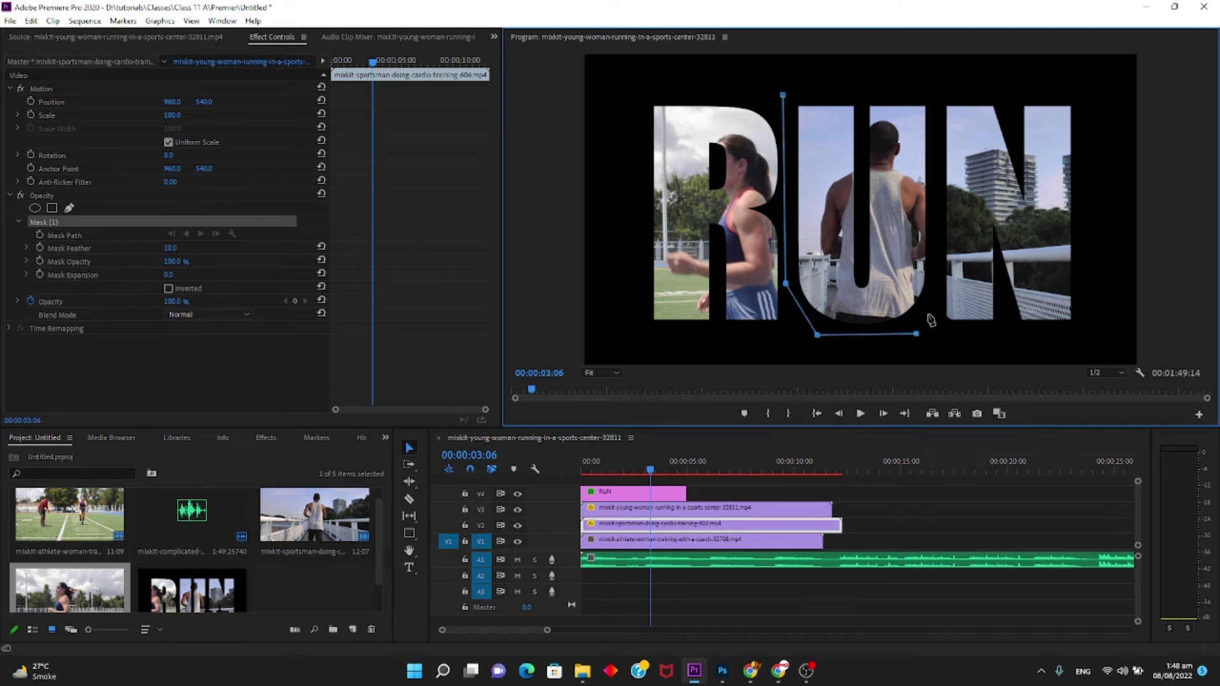
click(933, 287)
click(935, 87)
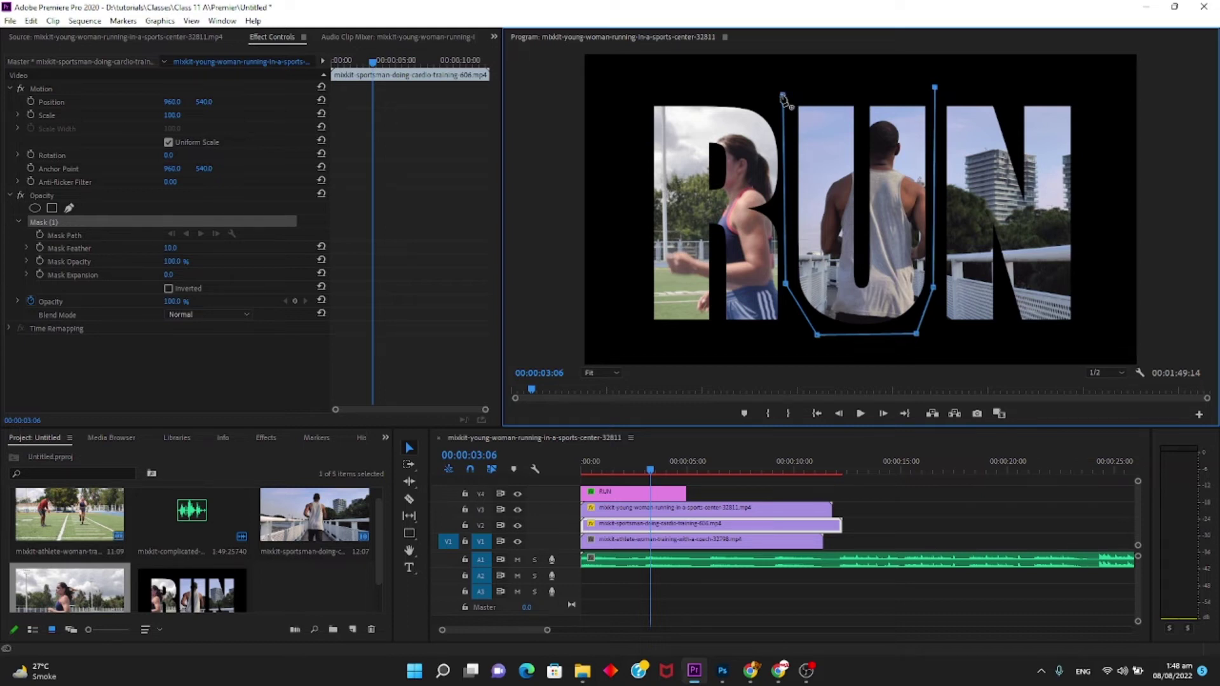
click(783, 95)
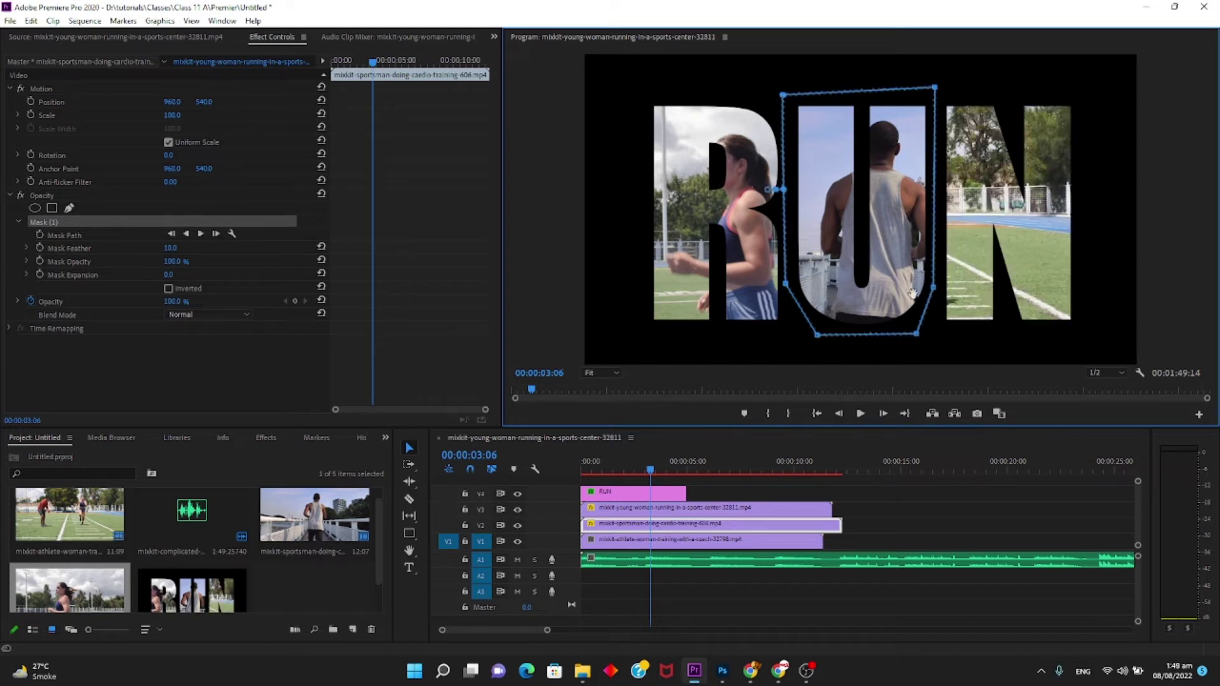
key(space)
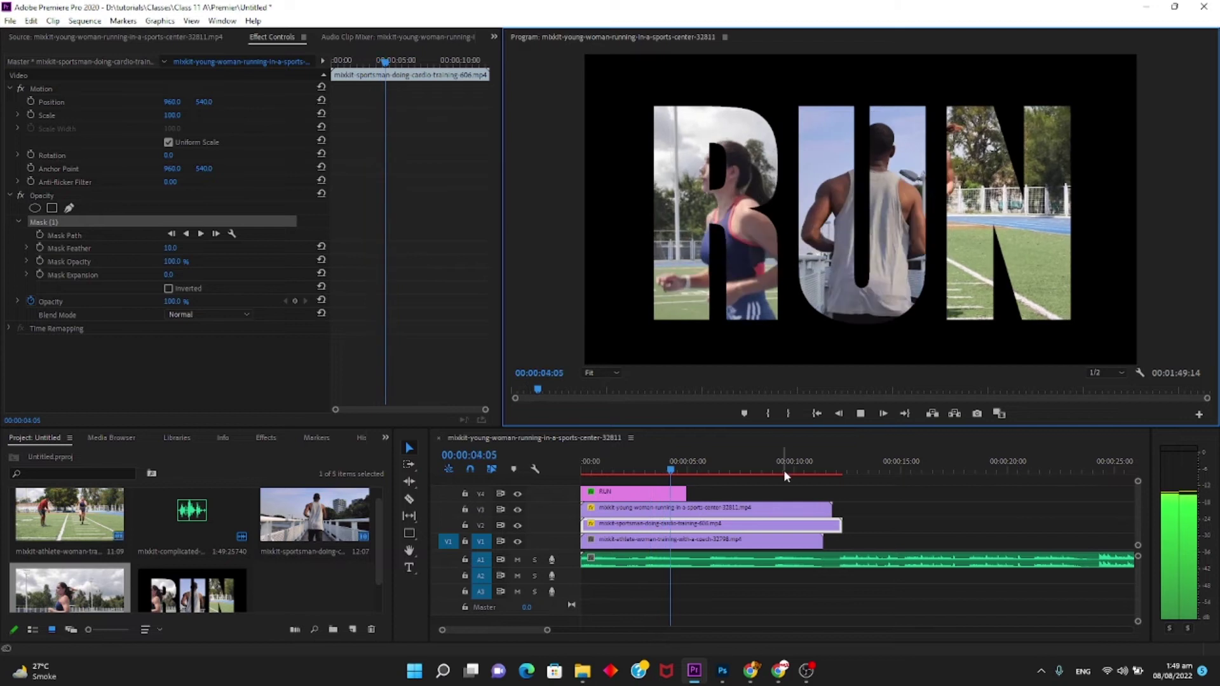
key(space)
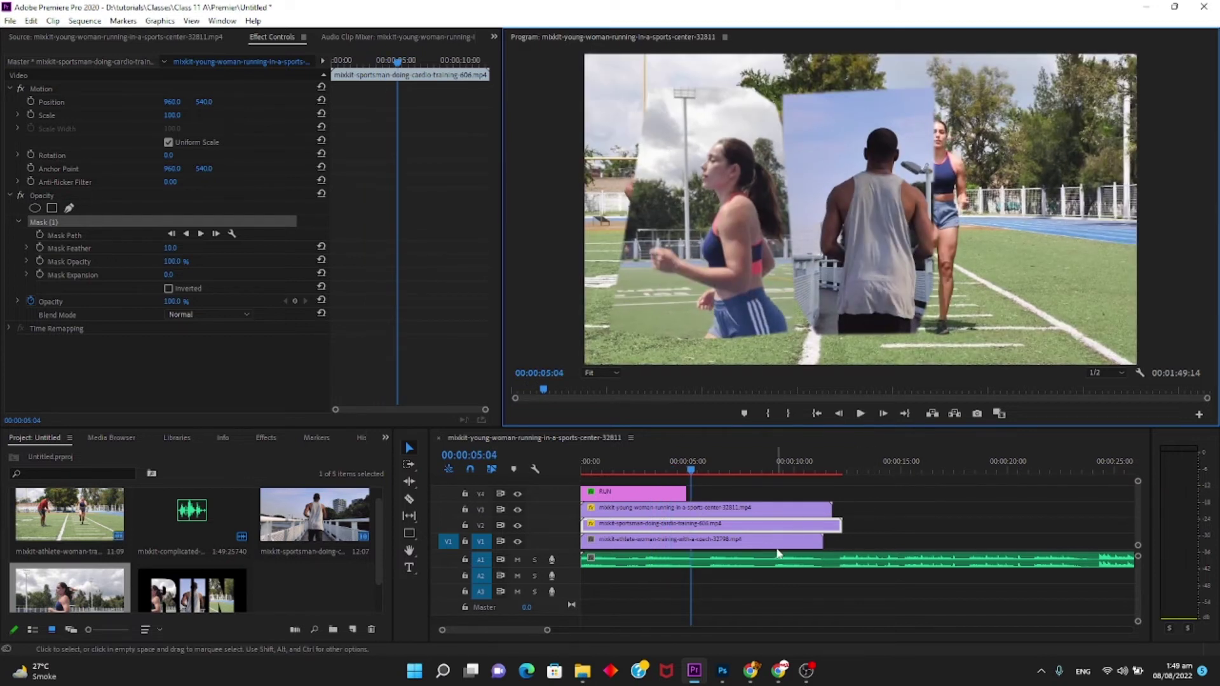
Undo a trial horizontal shift of the athlete clip and set the playhead to 00:00:02:08
click(778, 540)
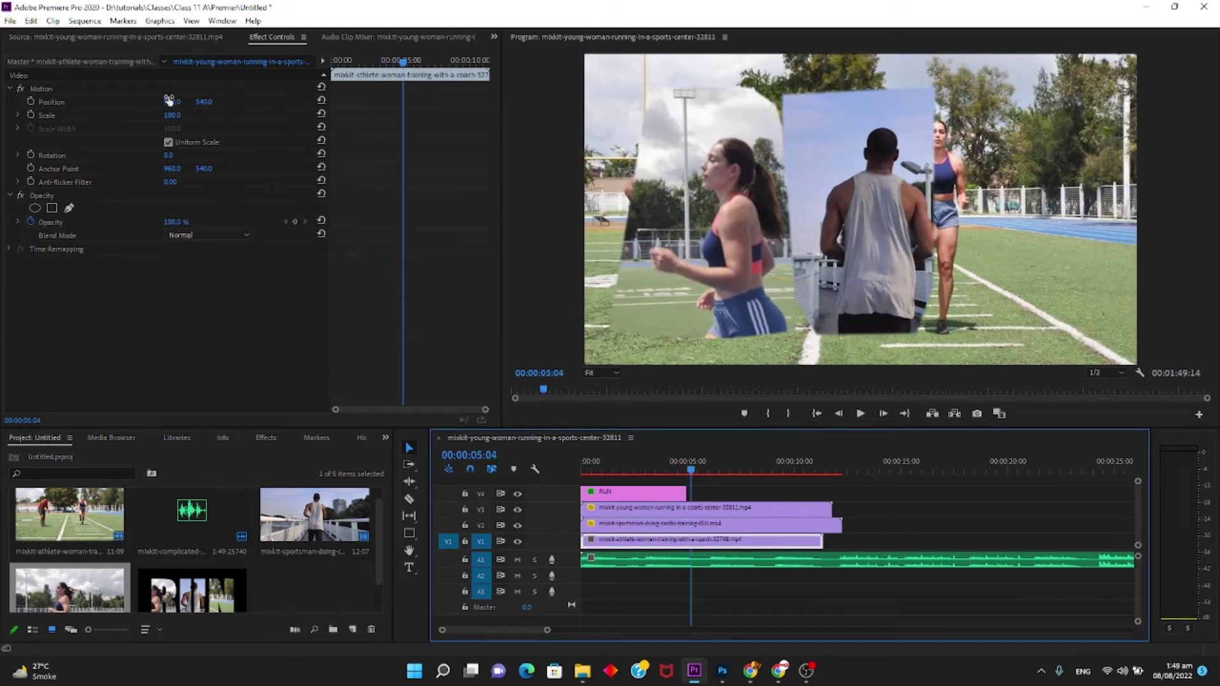
drag(169, 100, 182, 114)
key(ctrl+z)
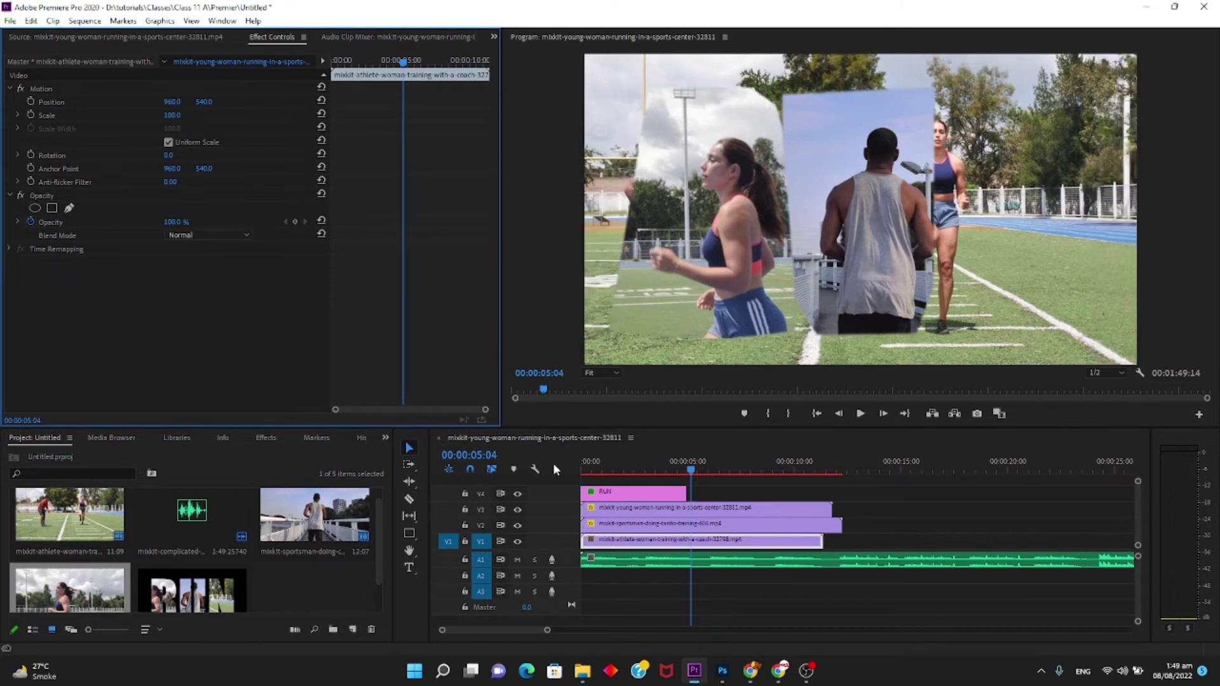
click(635, 468)
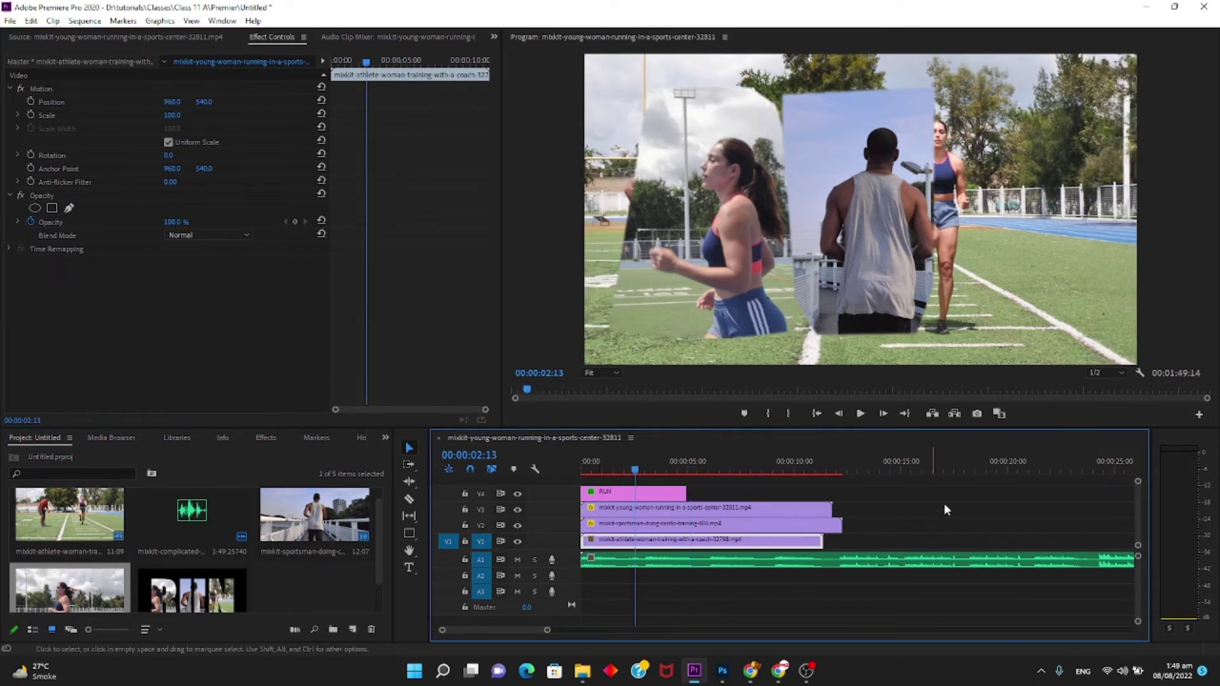
click(944, 509)
click(631, 438)
click(639, 470)
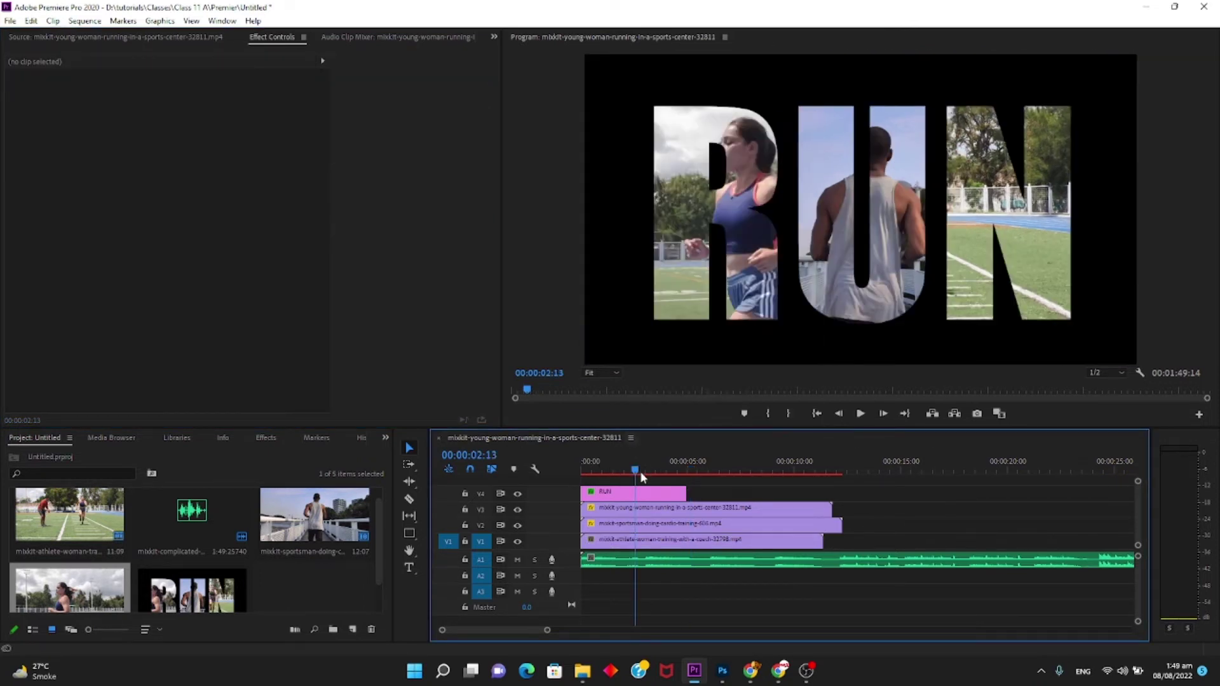
drag(638, 471, 630, 471)
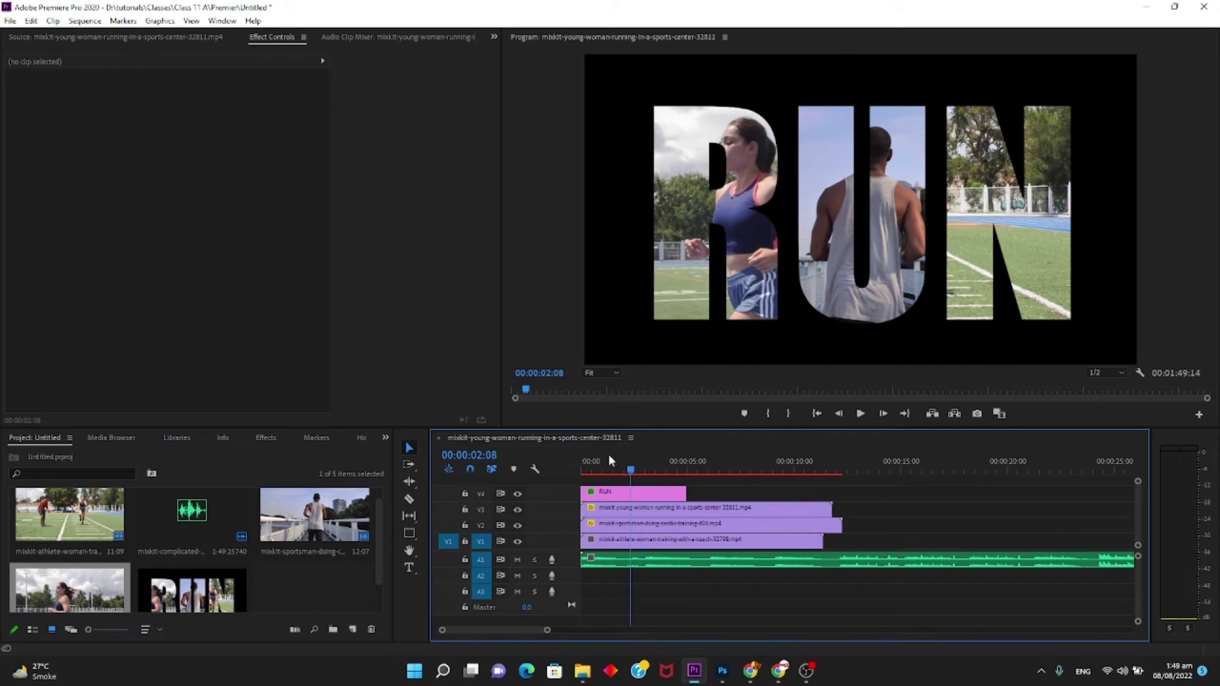
Shift the athlete-woman clip to Position X 1158 so she fills the N, then preview
click(745, 540)
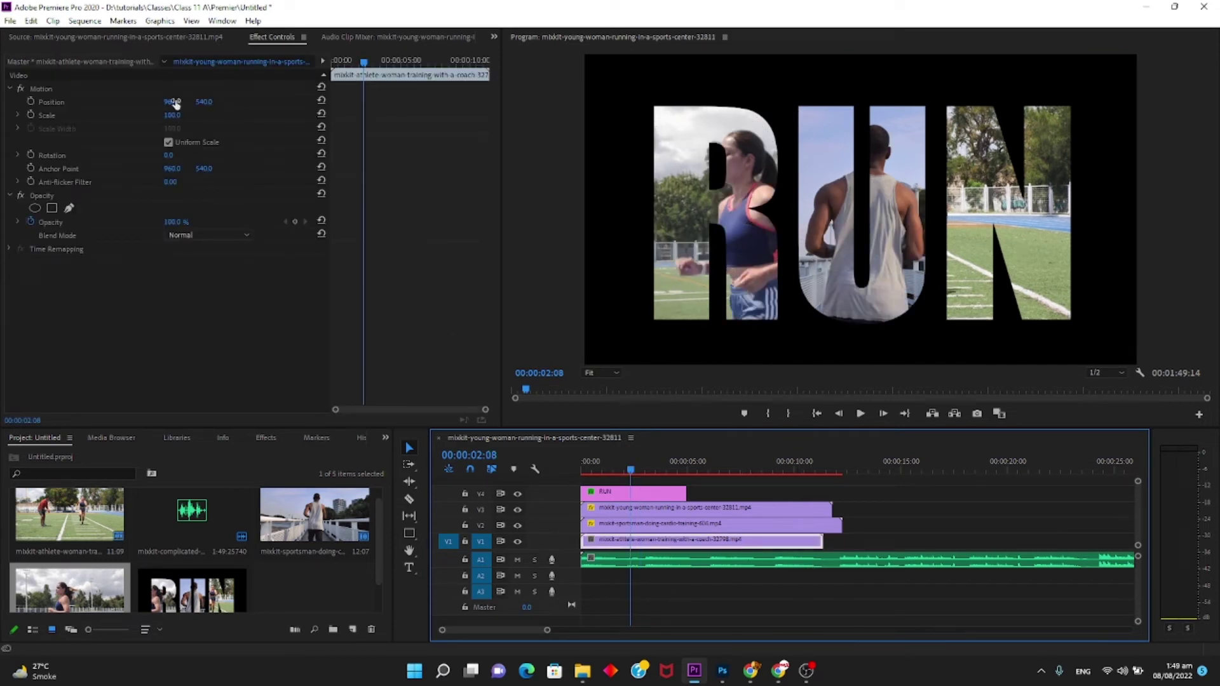
drag(175, 103, 278, 103)
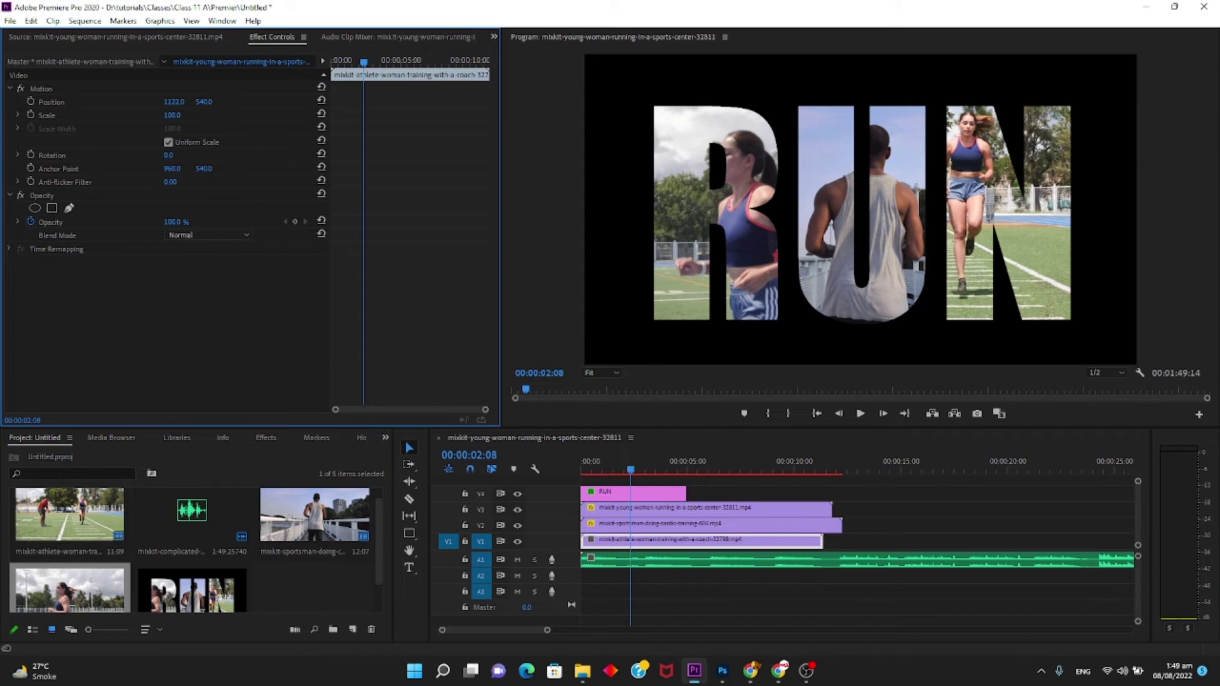
key(space)
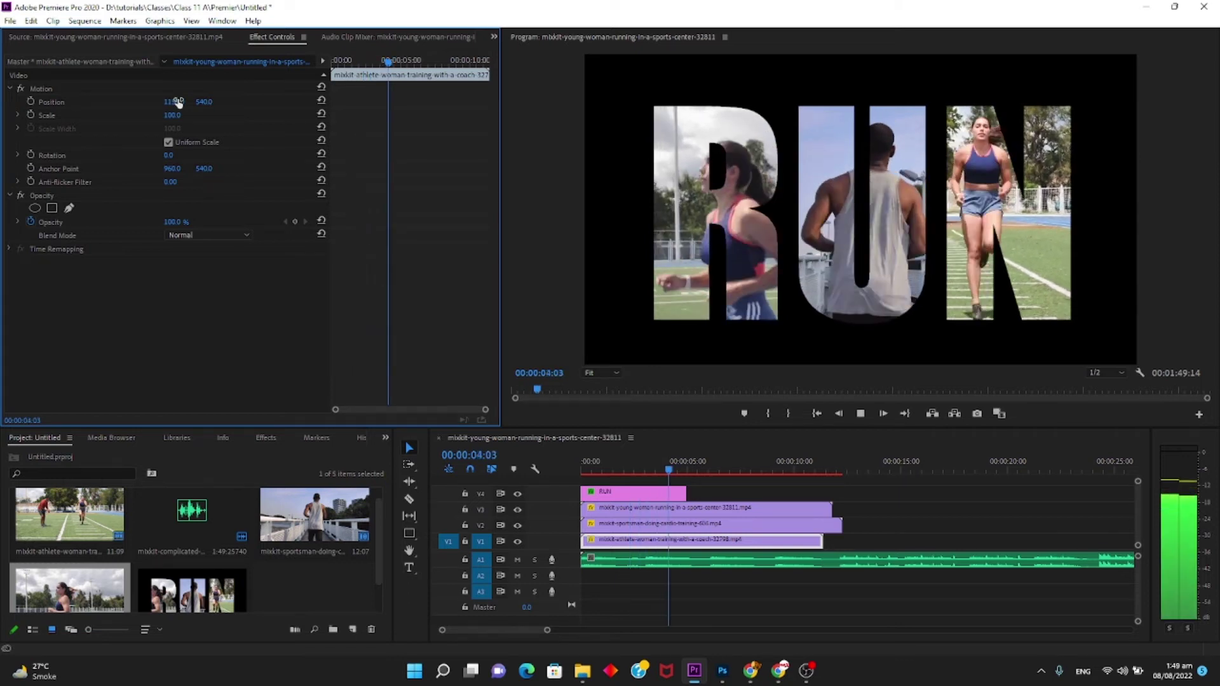
key(space)
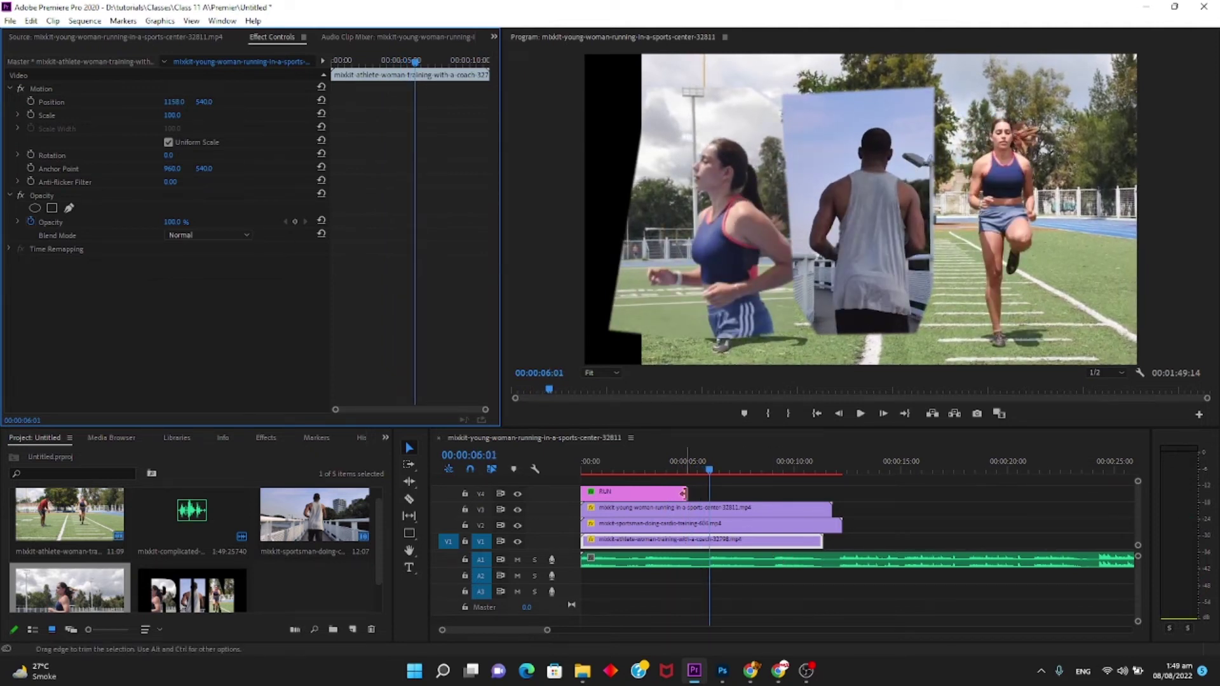
drag(672, 464, 660, 466)
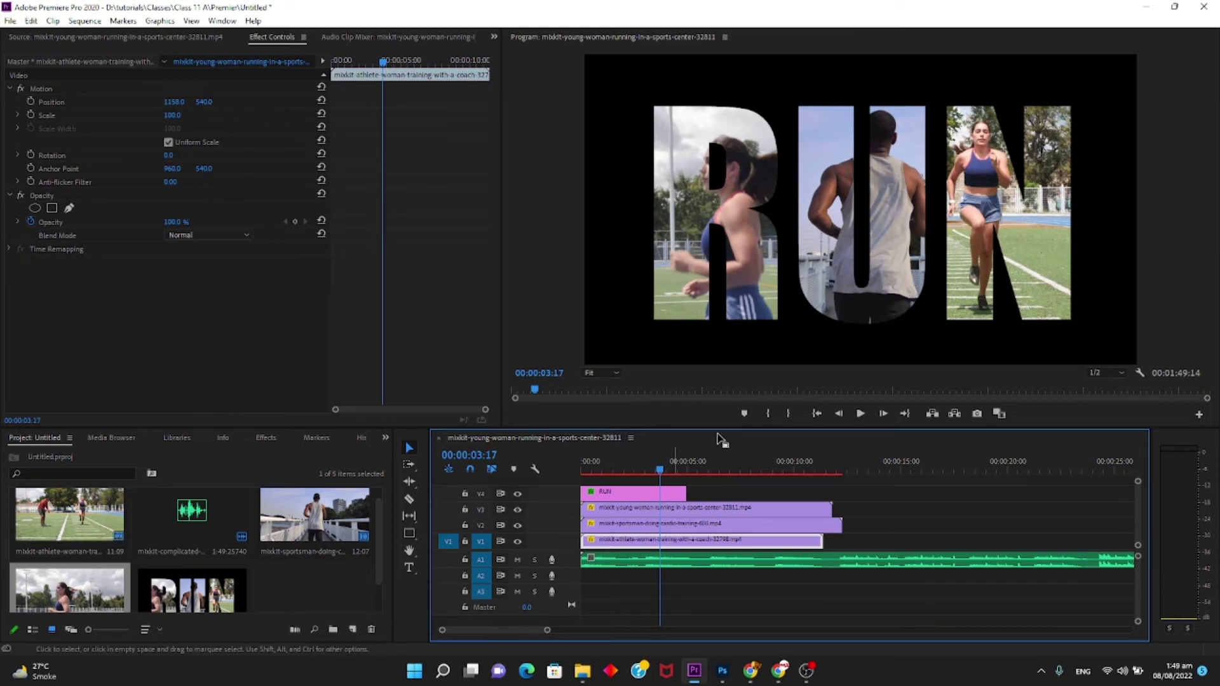
Draw a closed pen mask around the N on the athlete-woman clip
click(68, 208)
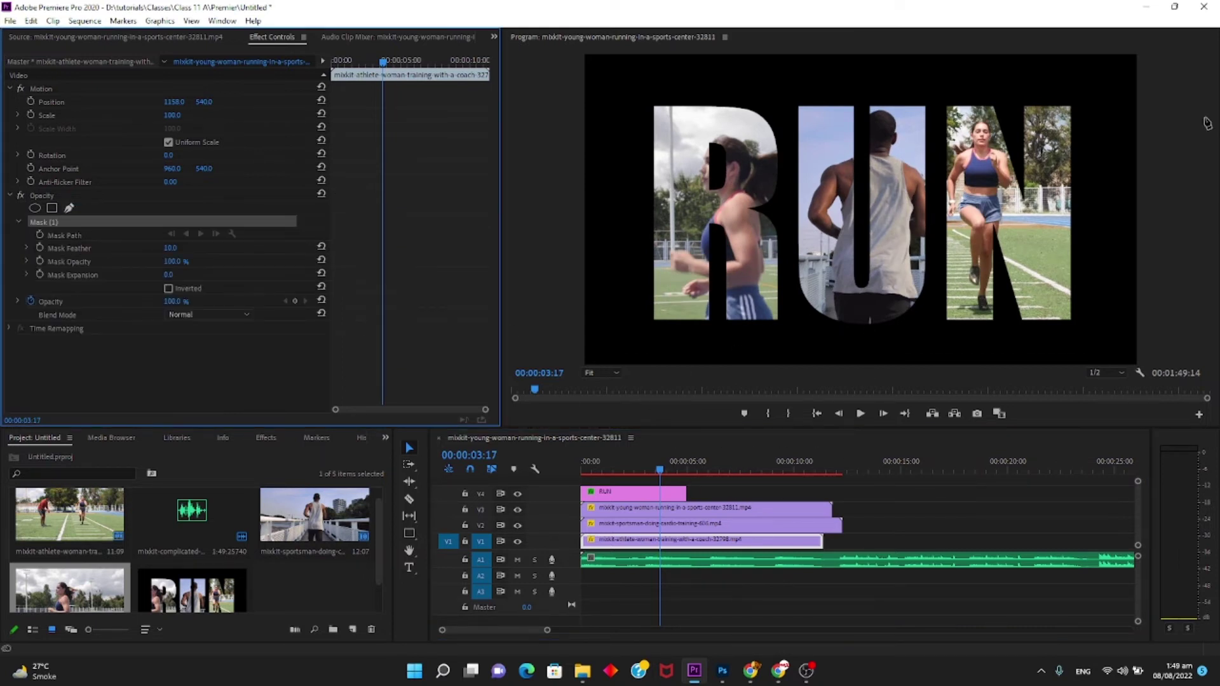
click(938, 90)
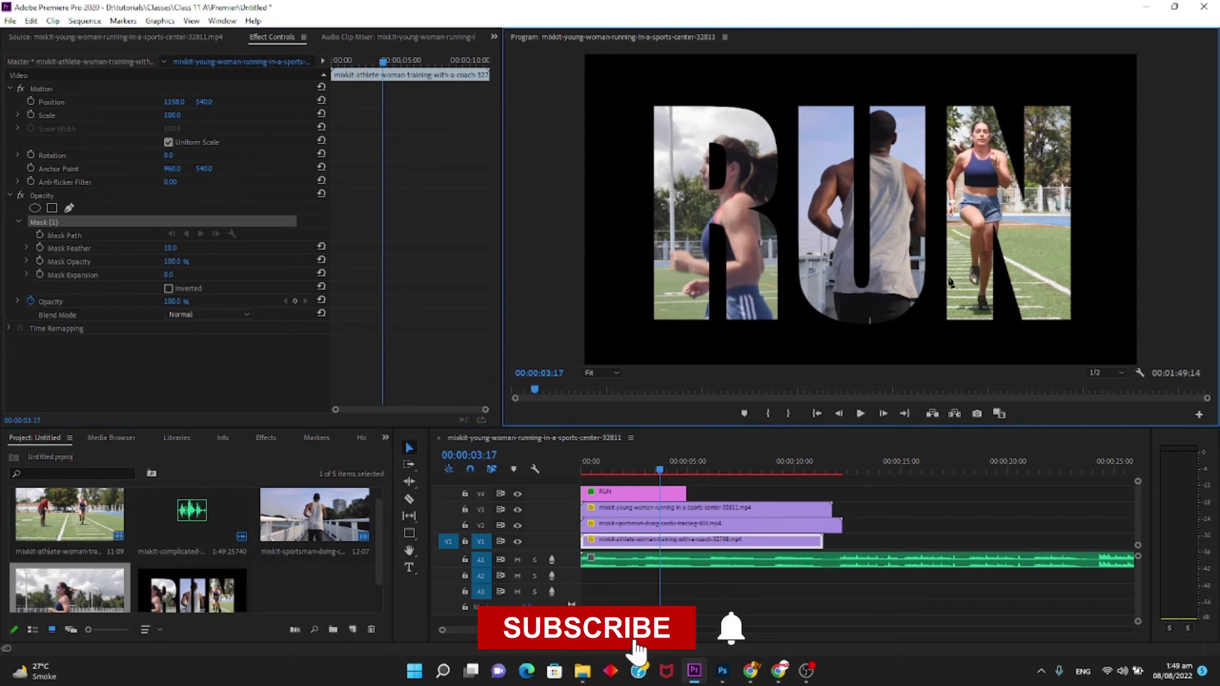
click(938, 335)
click(1042, 347)
click(1098, 335)
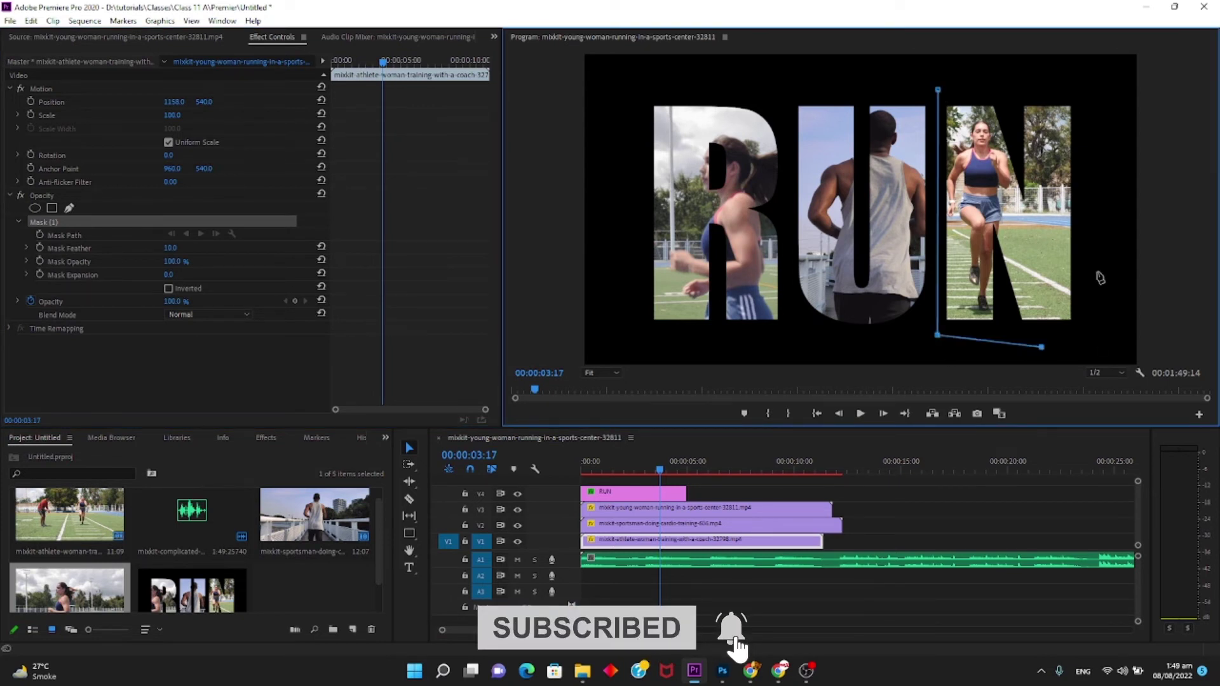
click(1098, 108)
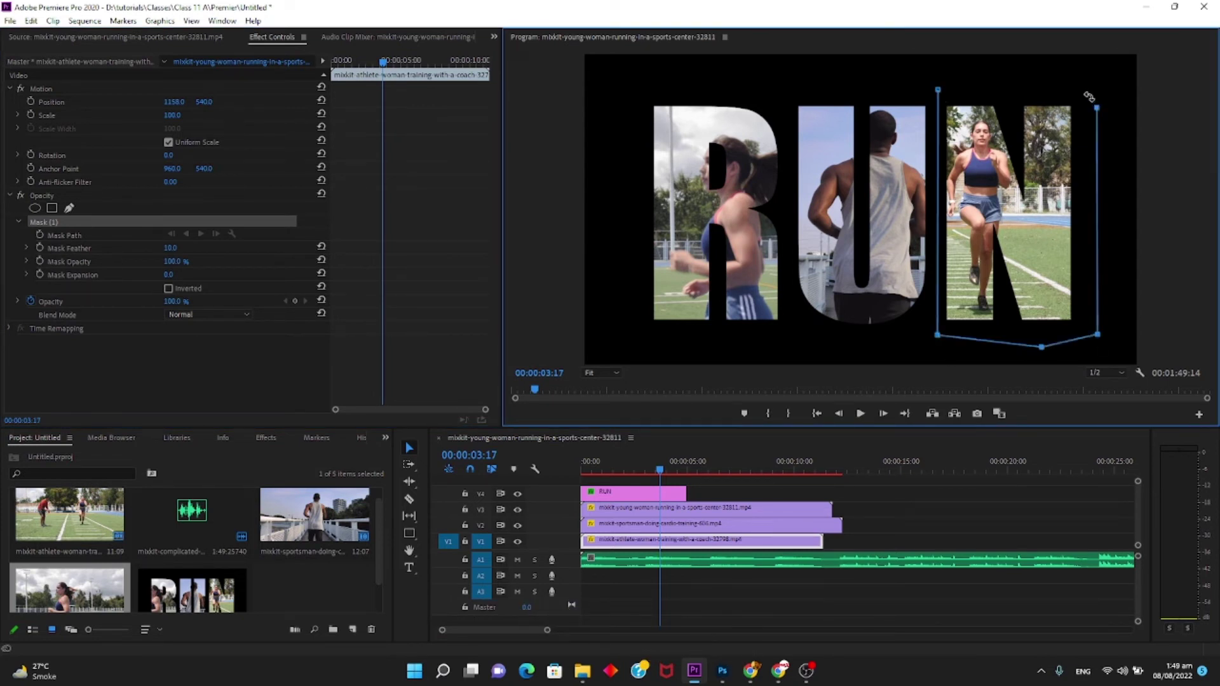
click(1054, 80)
click(938, 90)
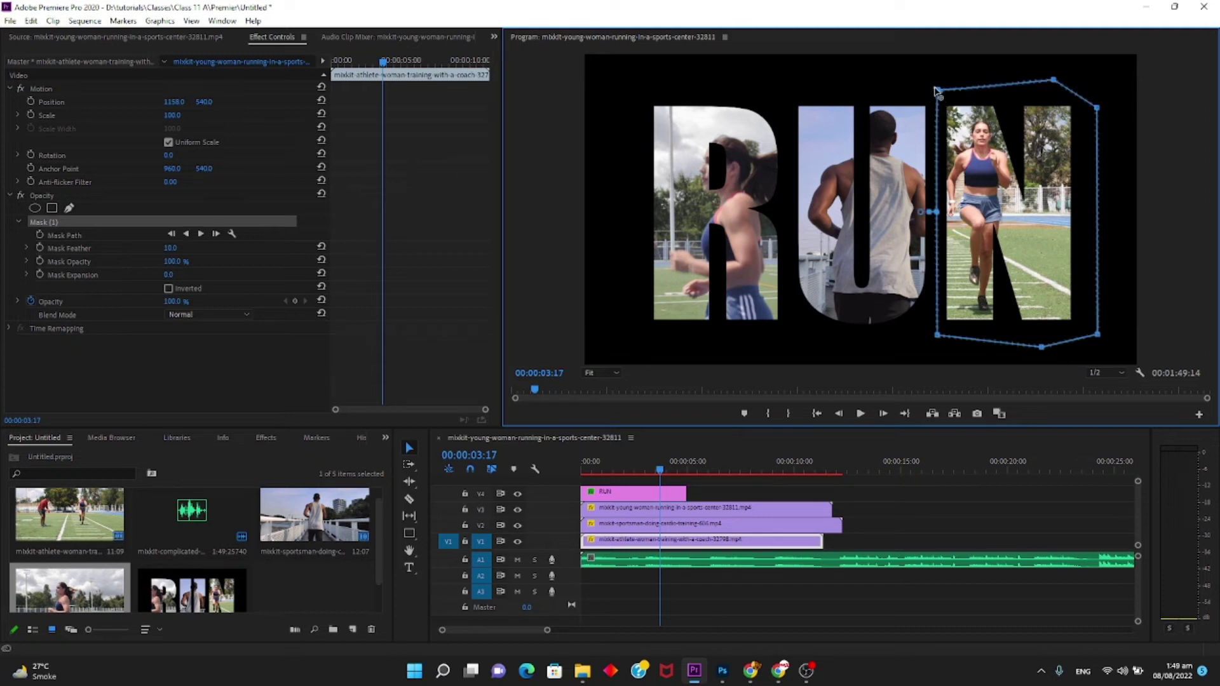
Return to the sequence start, deselect the clip and play the result
drag(621, 469, 520, 469)
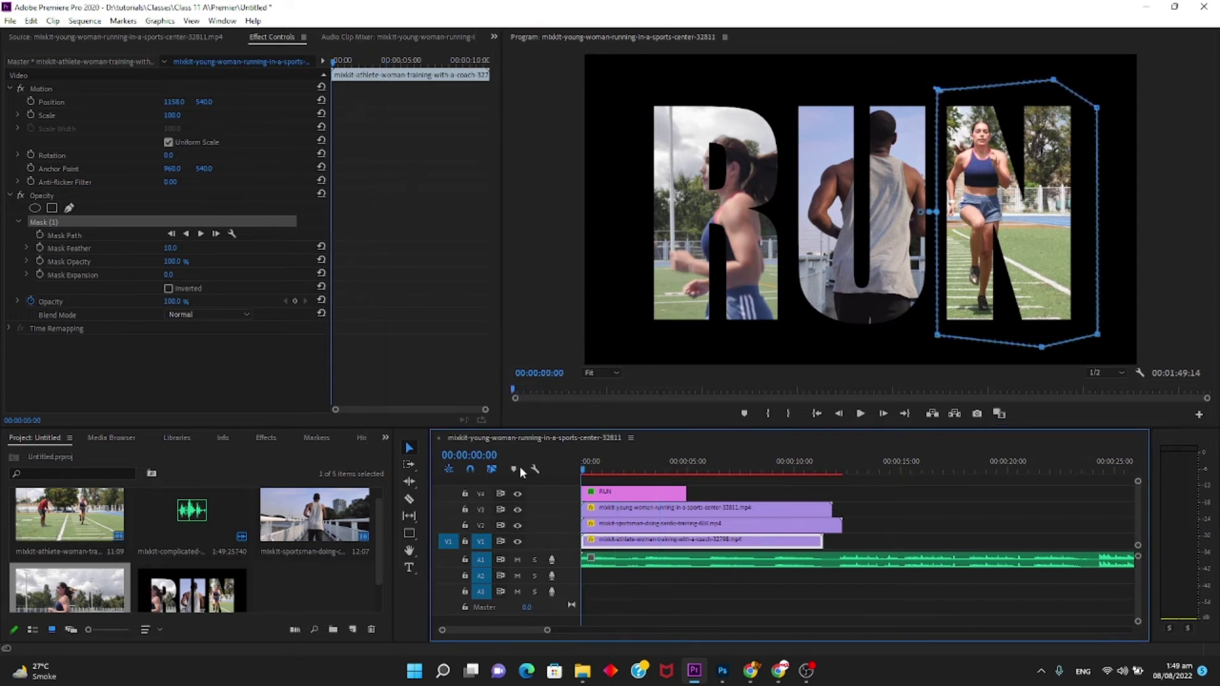
click(1006, 513)
key(space)
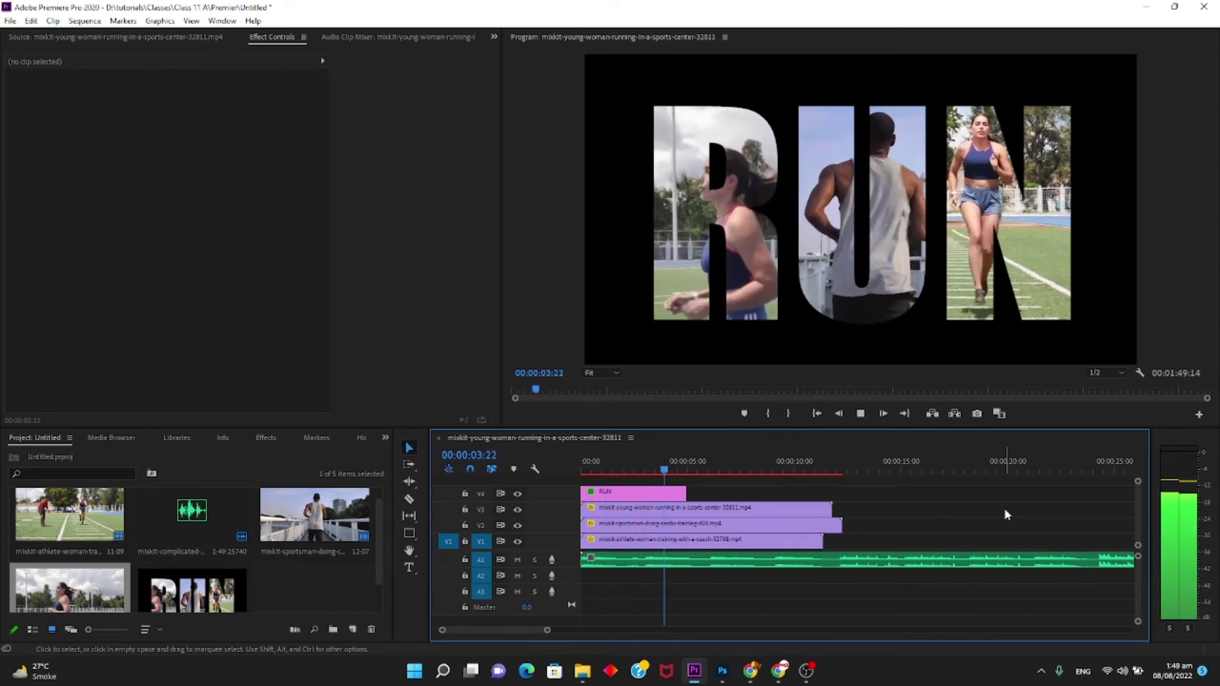
Stop playback, select the RUN title graphic on V4 and rewind to the start
key(space)
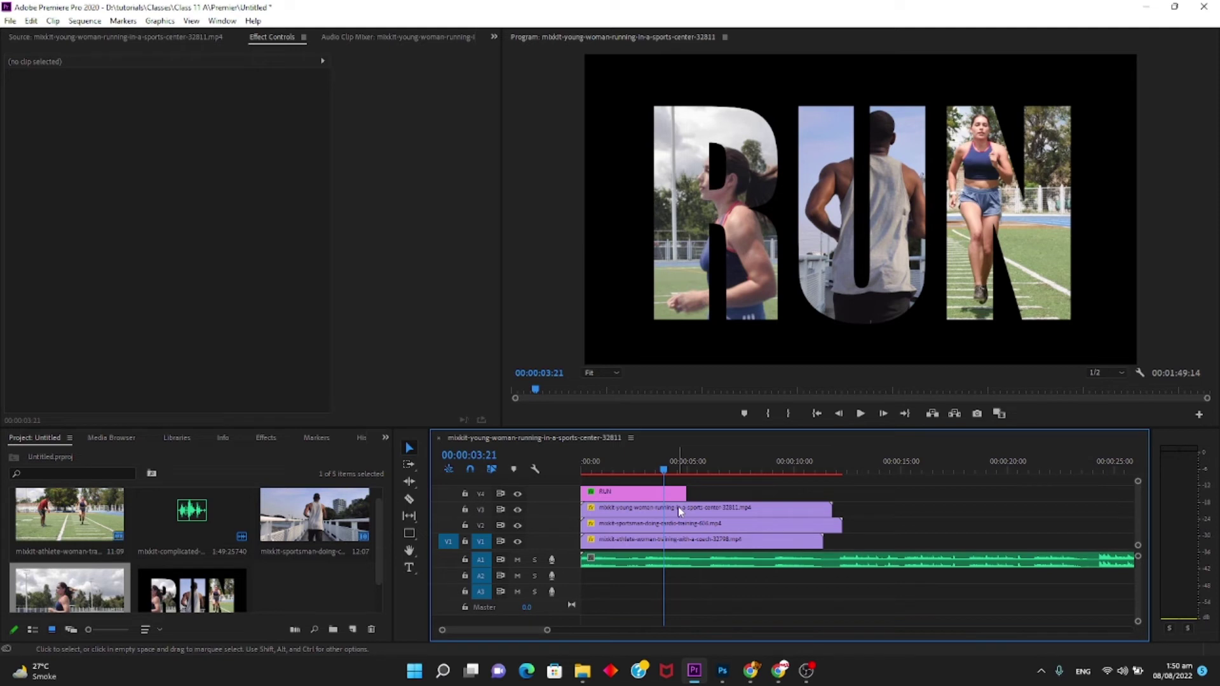
click(635, 497)
drag(594, 469, 559, 467)
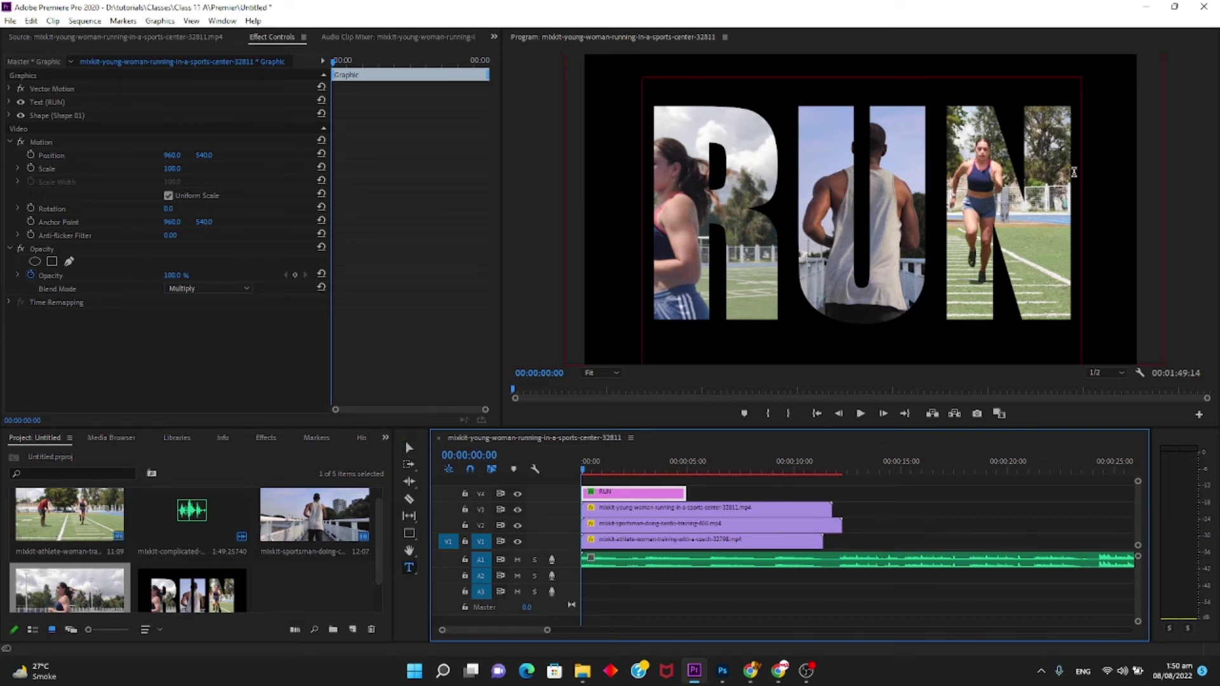
Delete the N and U so the title text reads only R
click(1074, 172)
key(BackSpace)
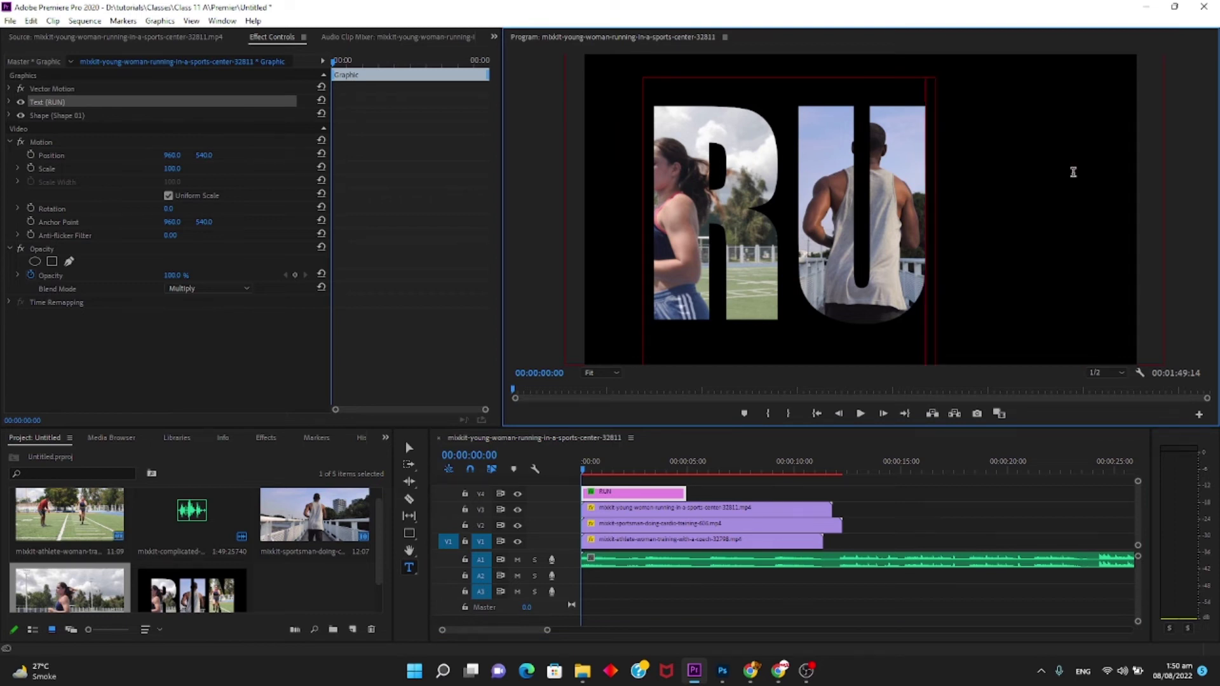
key(BackSpace)
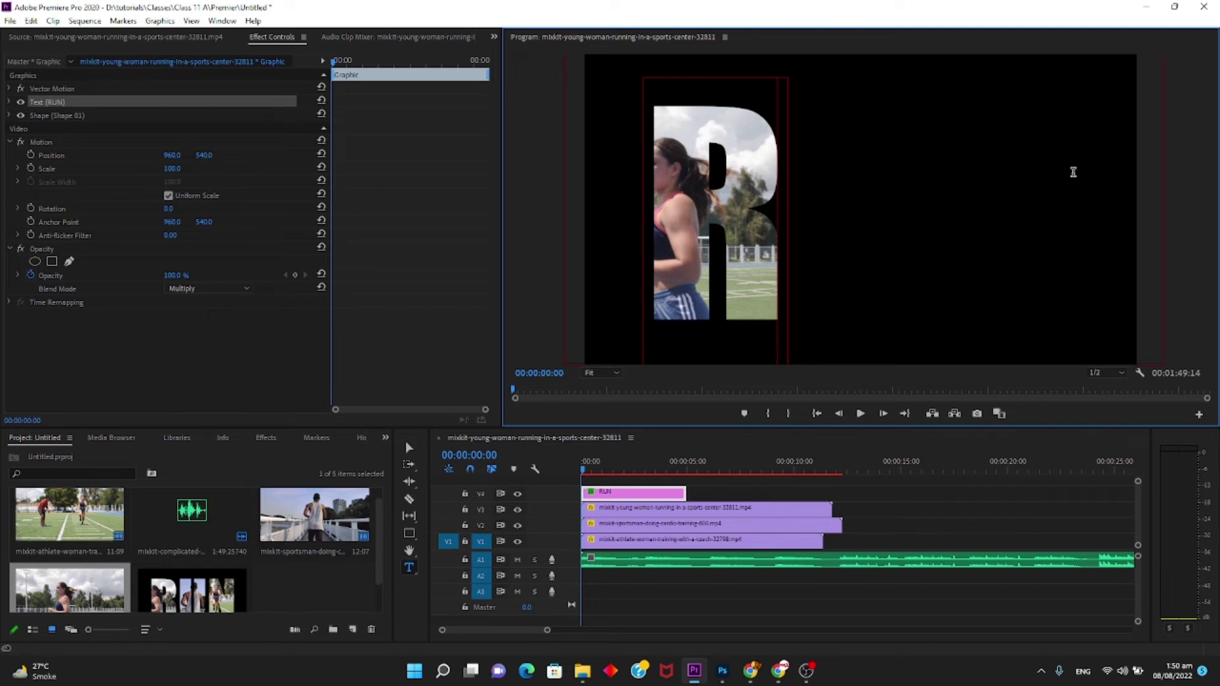
Expand the text layer in Effect Controls, collapse Source Text, and delete the R text layer
click(11, 103)
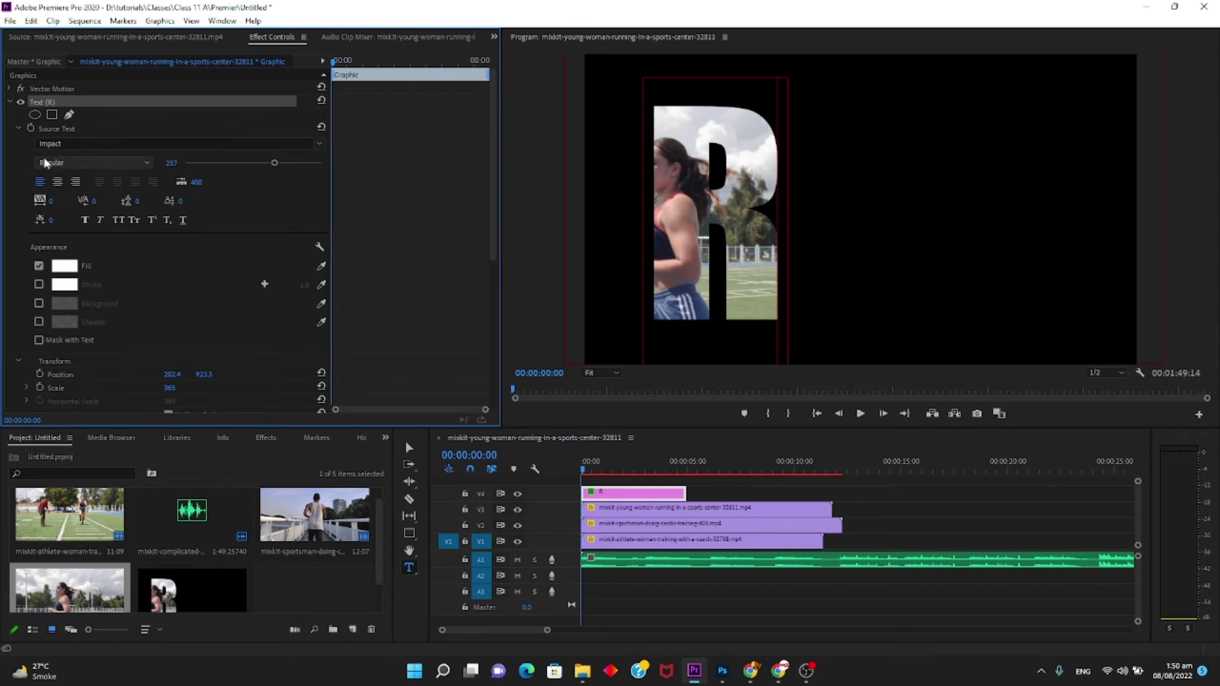
click(18, 129)
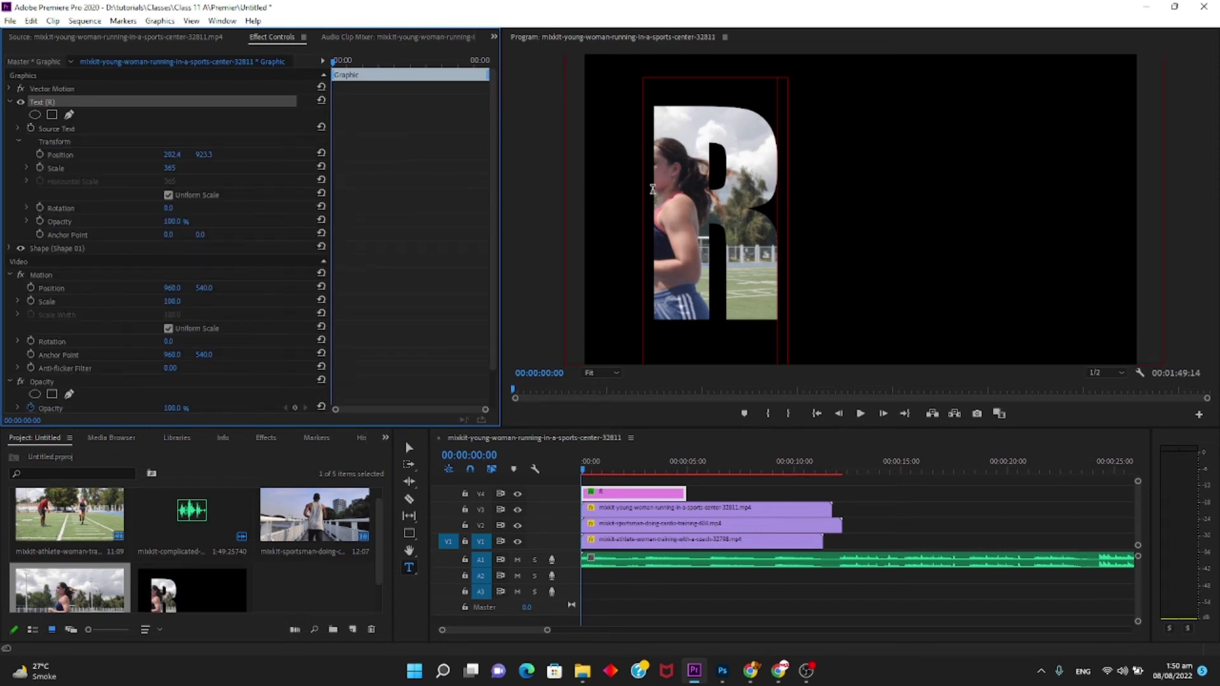
key(Delete)
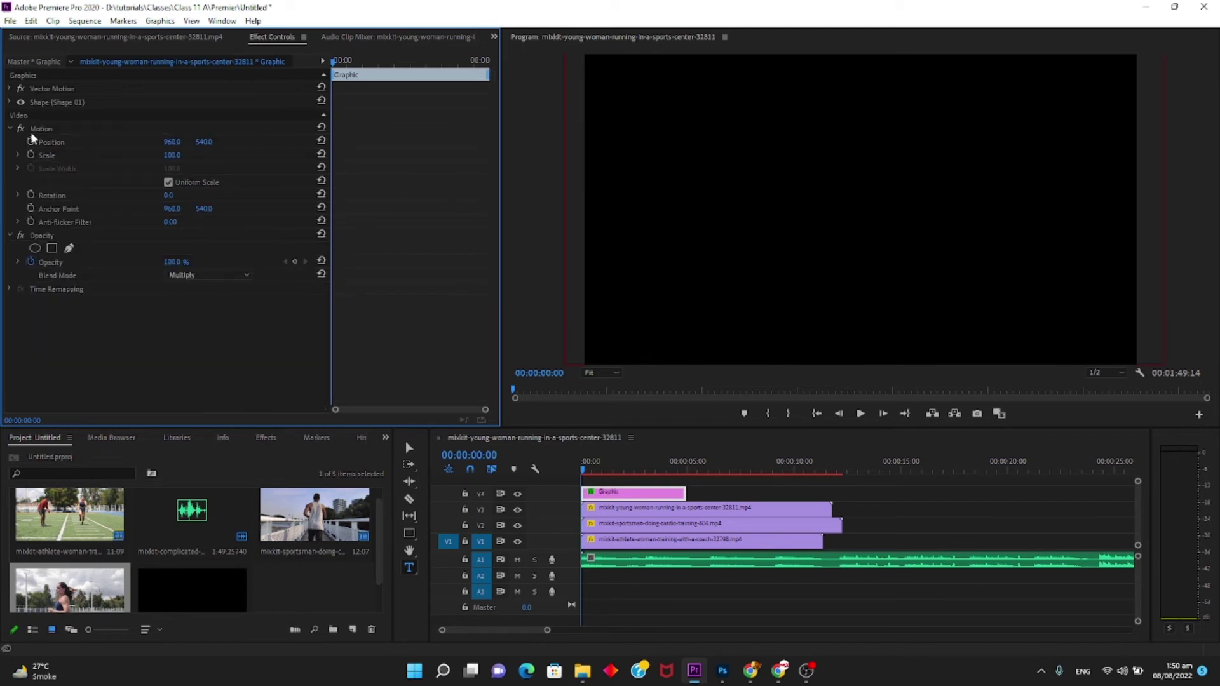
Restore the R text layer, enable Source Text keyframing, and move to 00:00:02:23
key(ctrl+z)
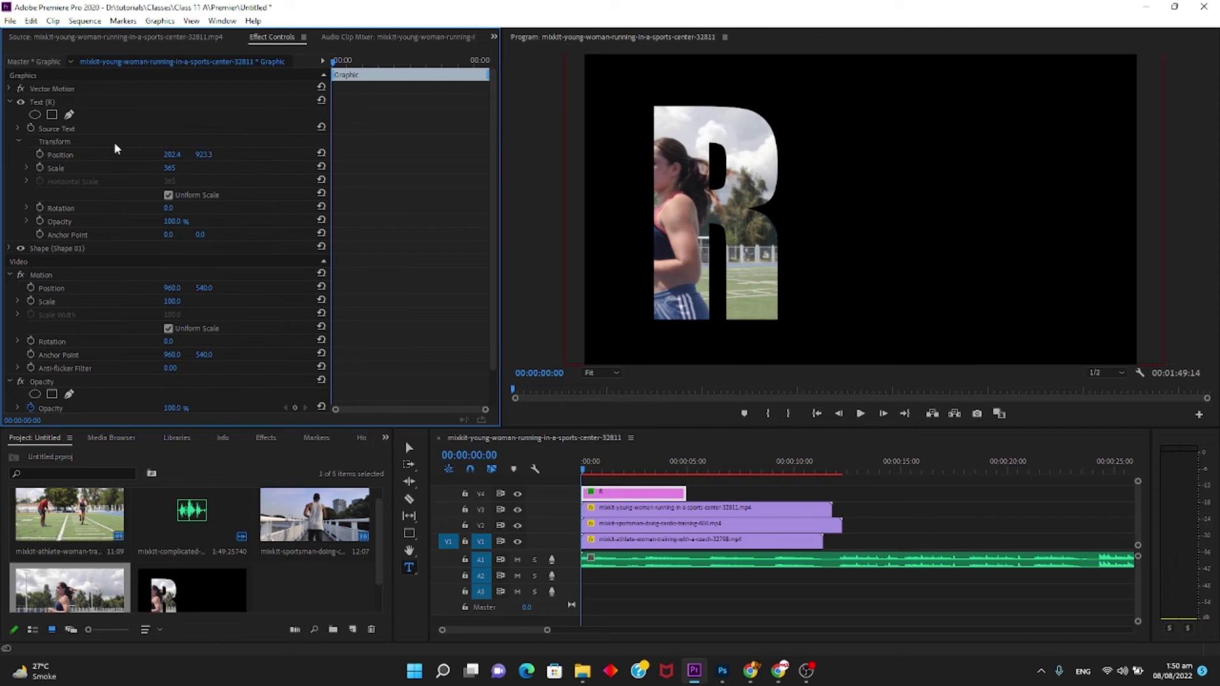
click(31, 129)
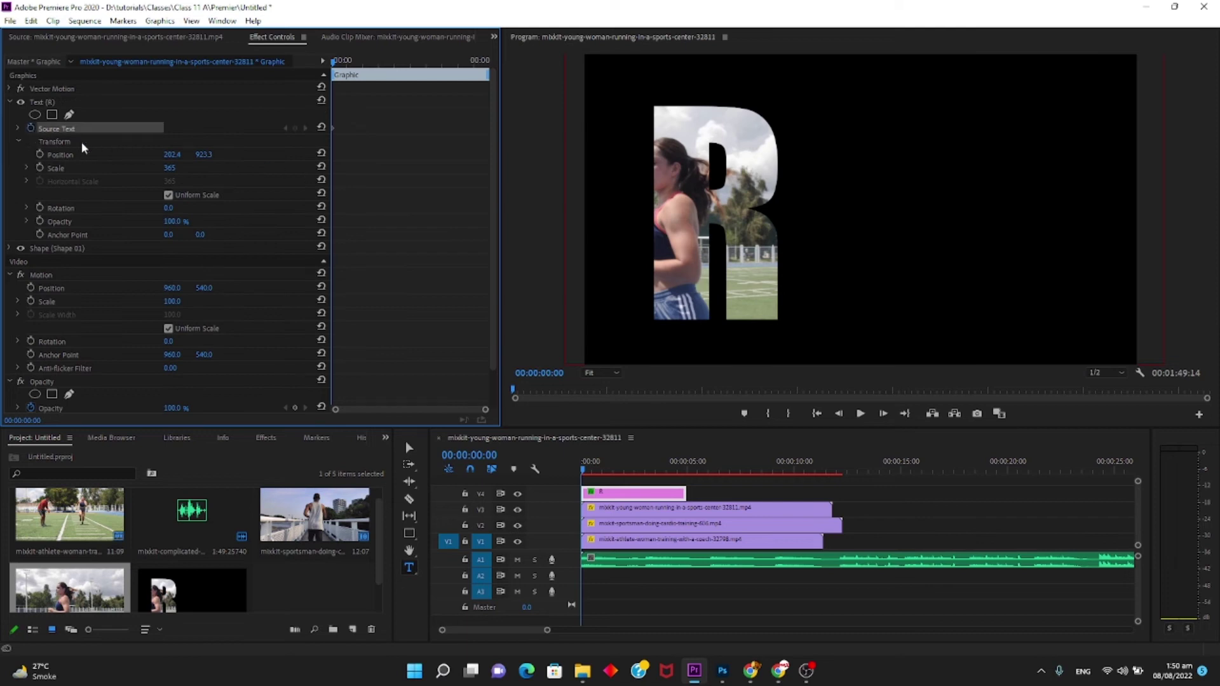
key(space)
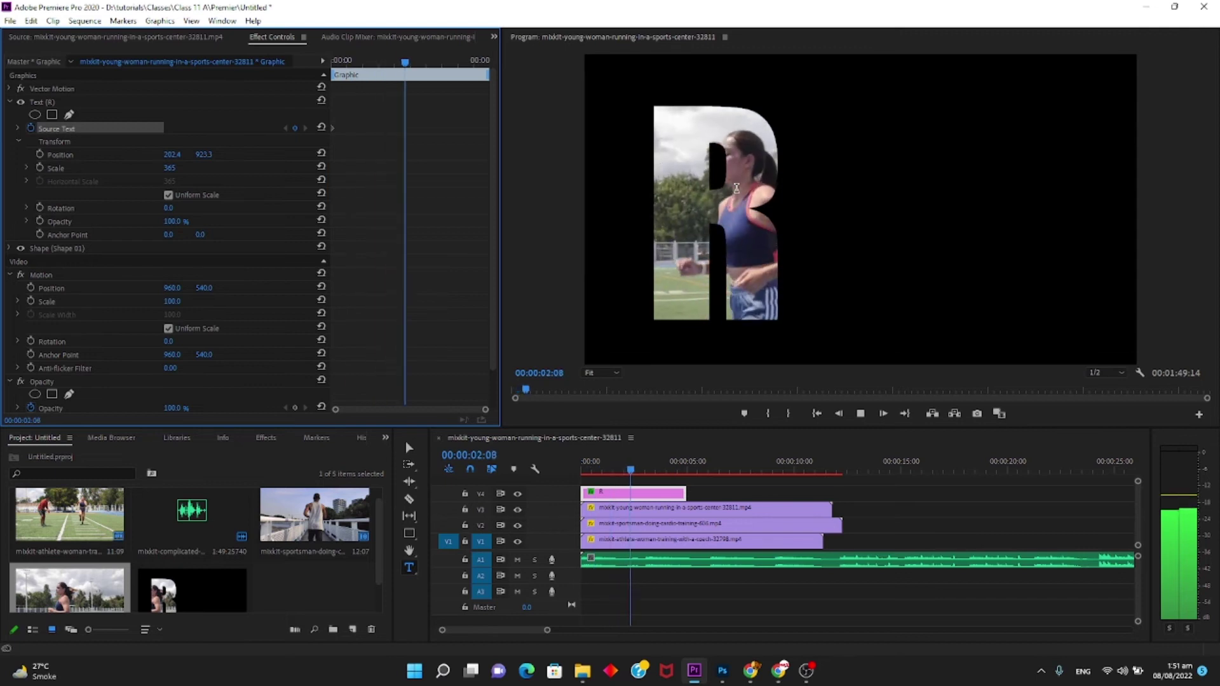
key(space)
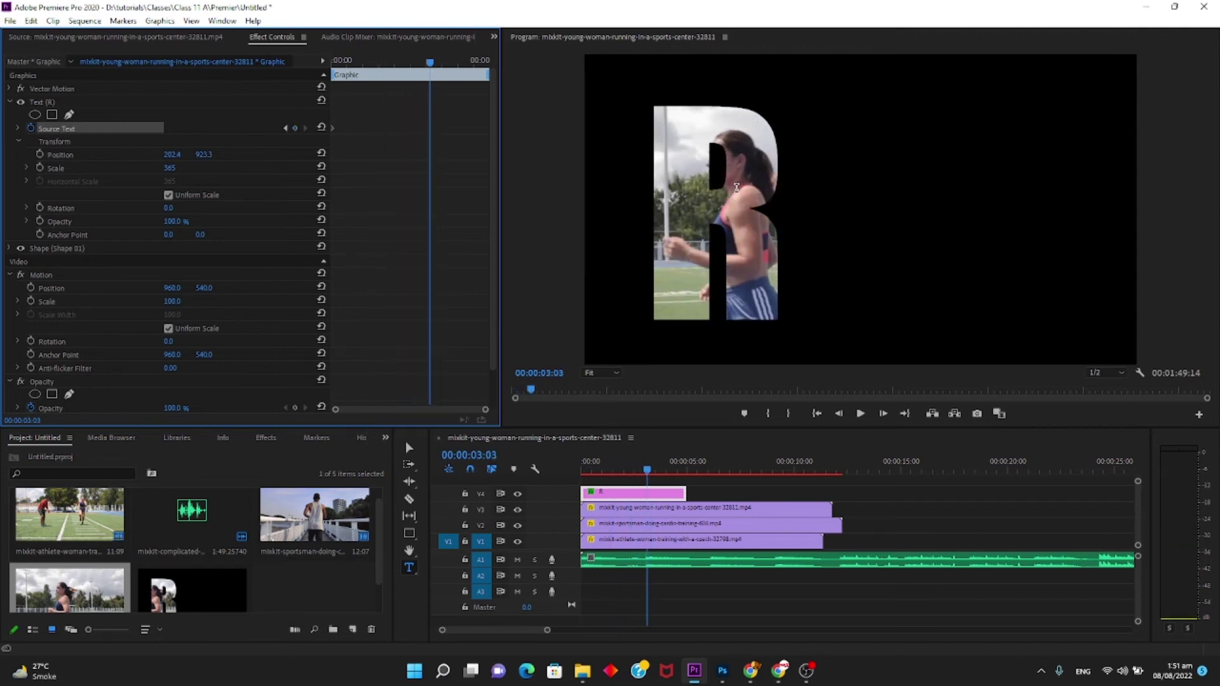
key(Right)
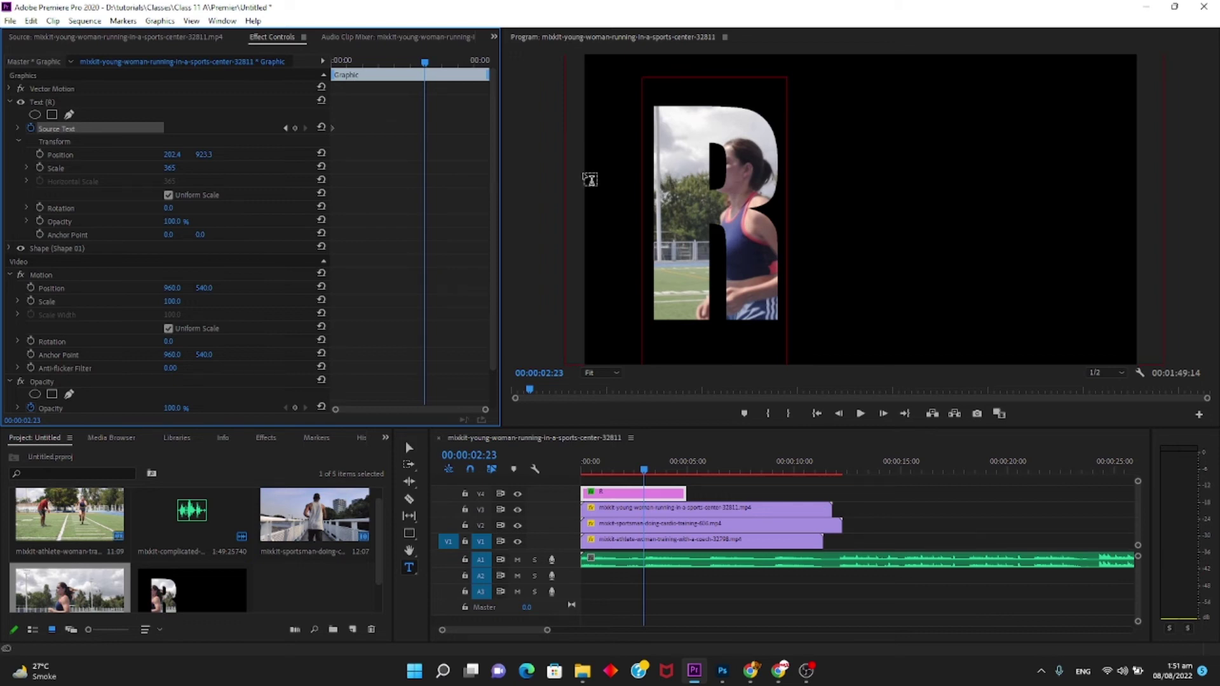
Add a Source Text keyframe there and type U so the title reads RU
click(764, 190)
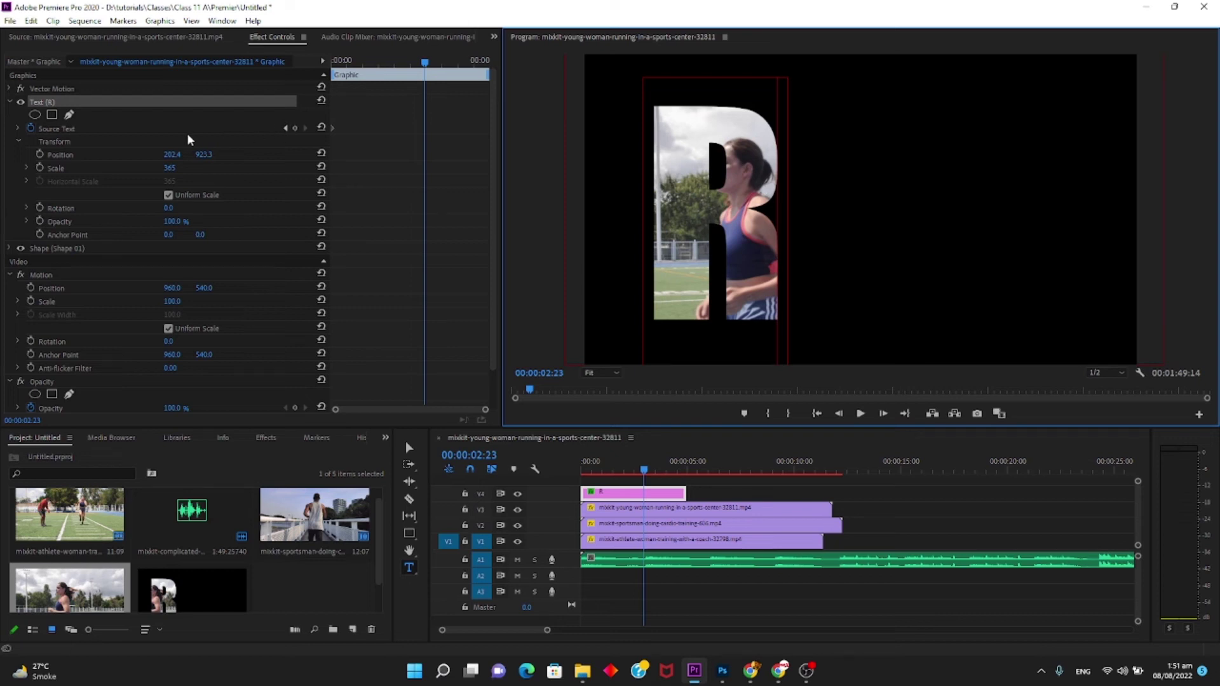
click(295, 128)
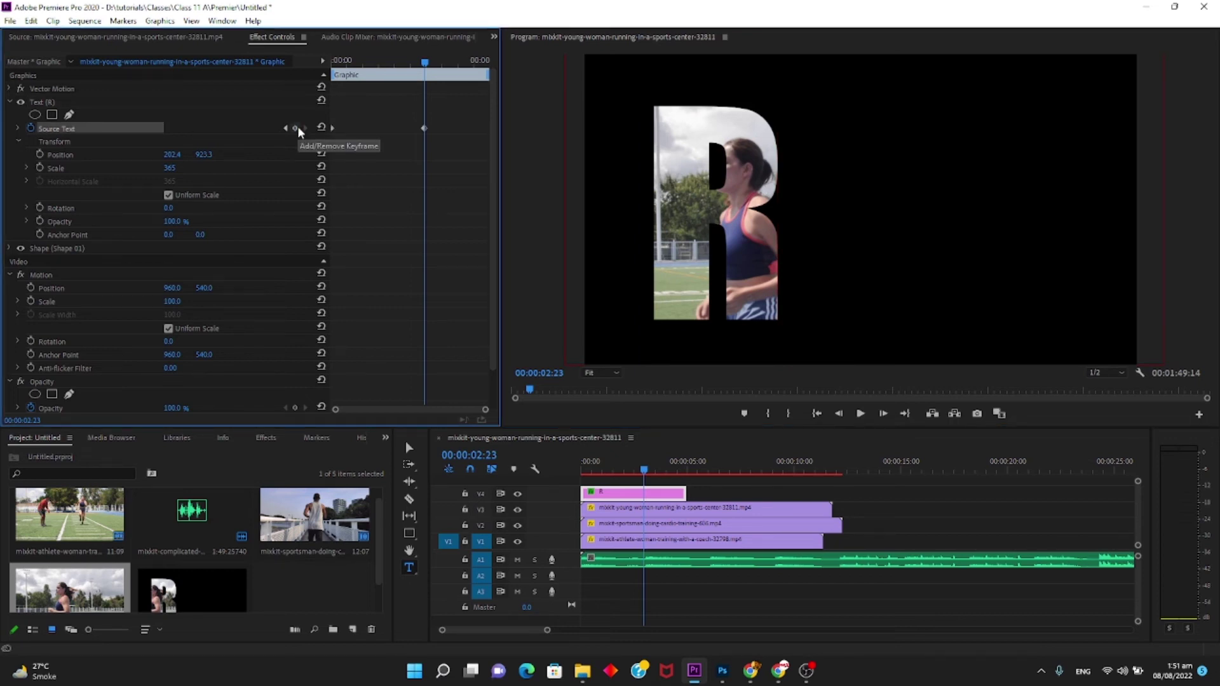
click(734, 180)
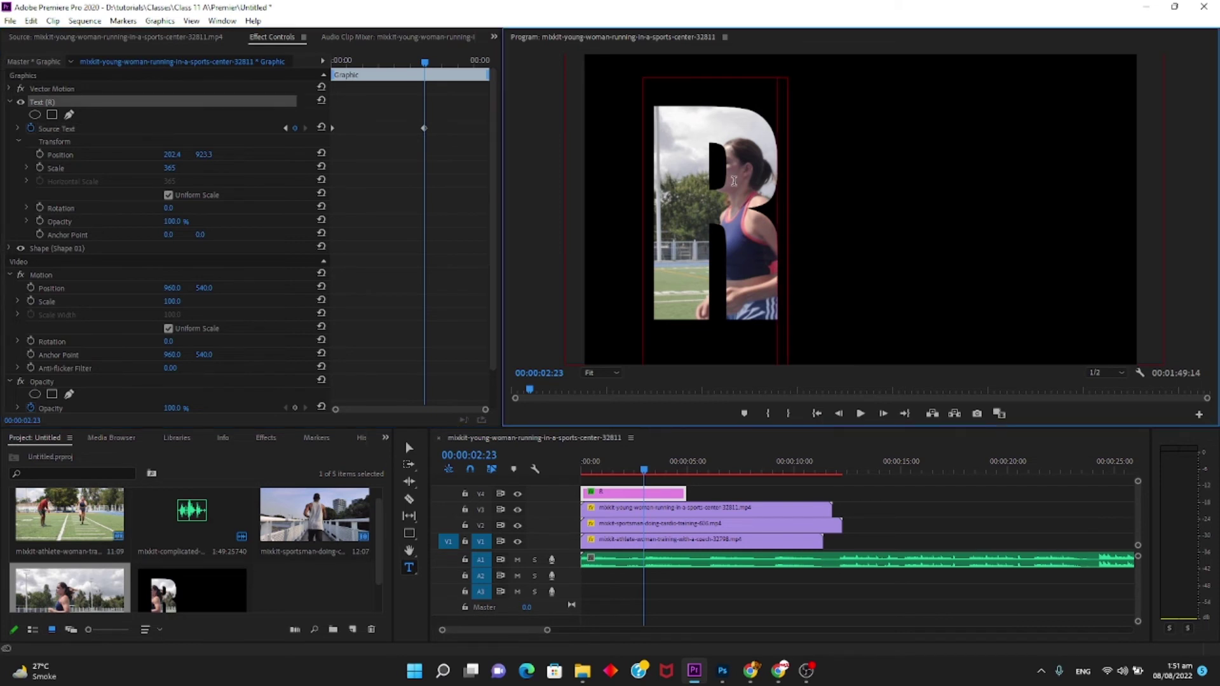
text(U)
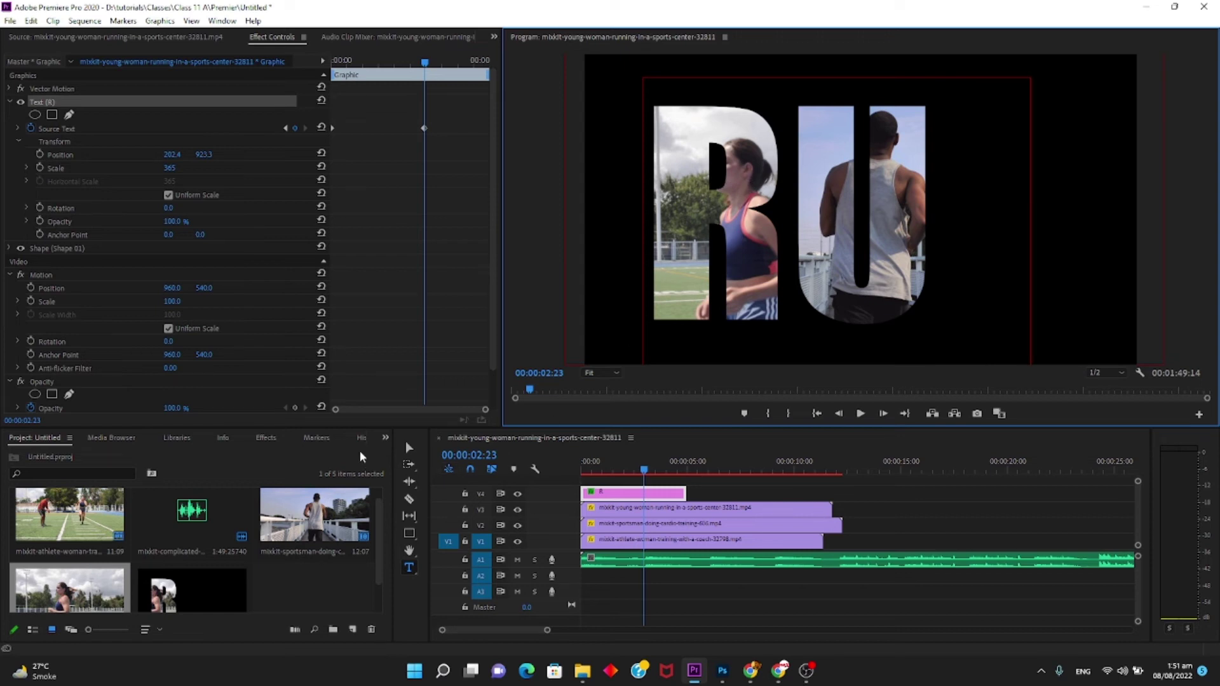
Play the sequence, then drag the V4 title graphic's end to the right to lengthen it
click(635, 480)
key(Home)
key(space)
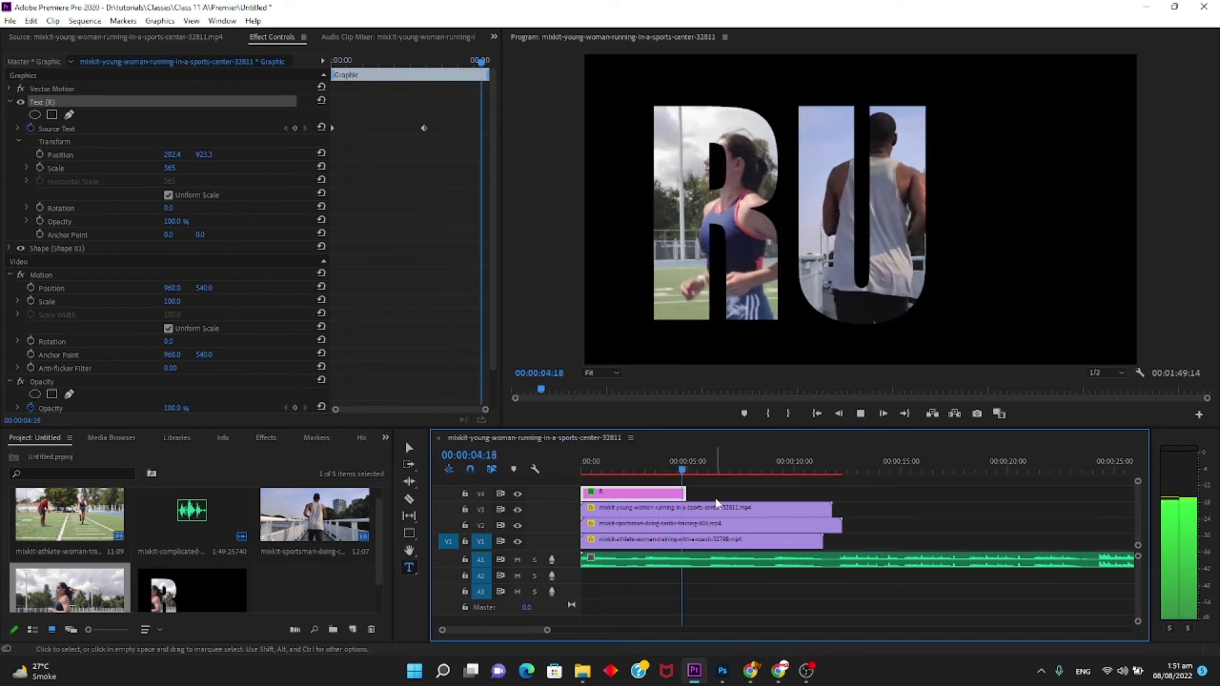
key(space)
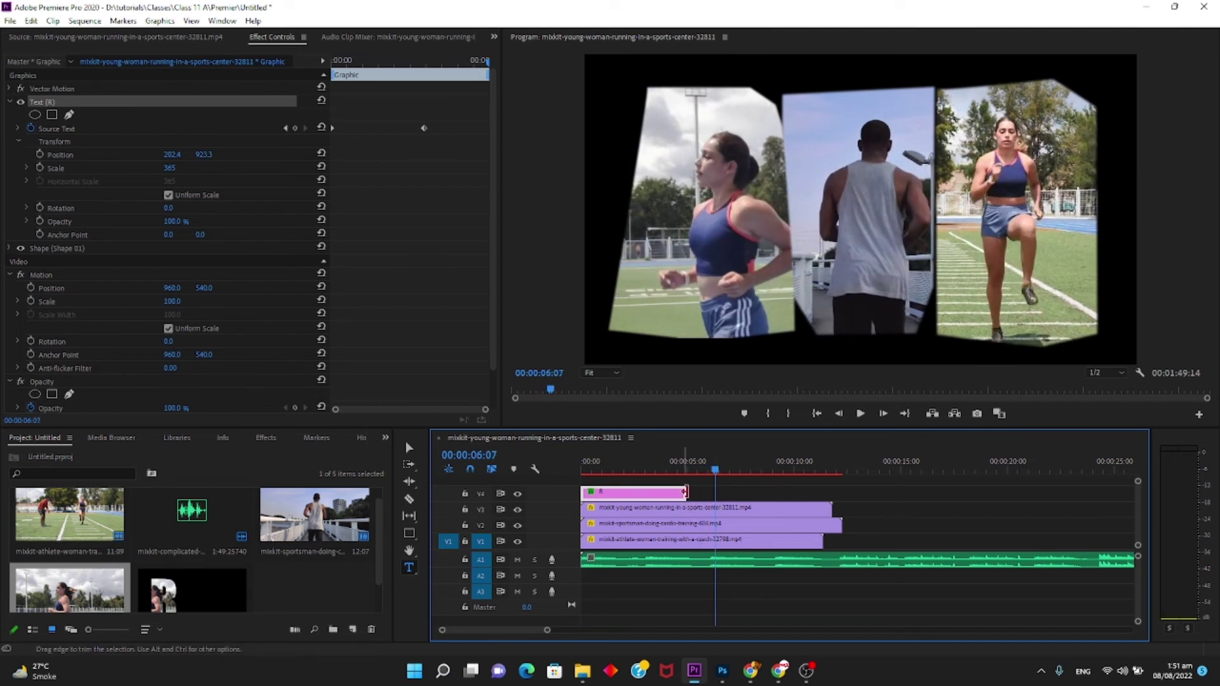
drag(677, 490, 788, 492)
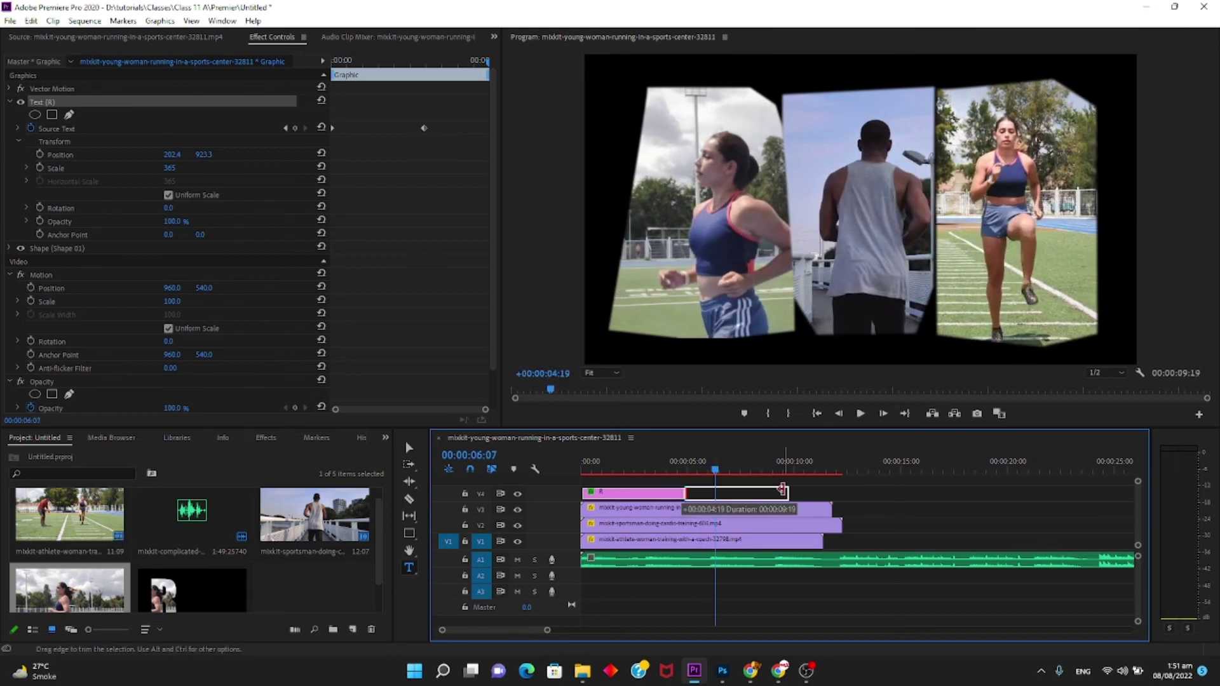
Play from about 00:00:05:12, stop at 00:00:06:02, and place the text cursor after RU
click(698, 474)
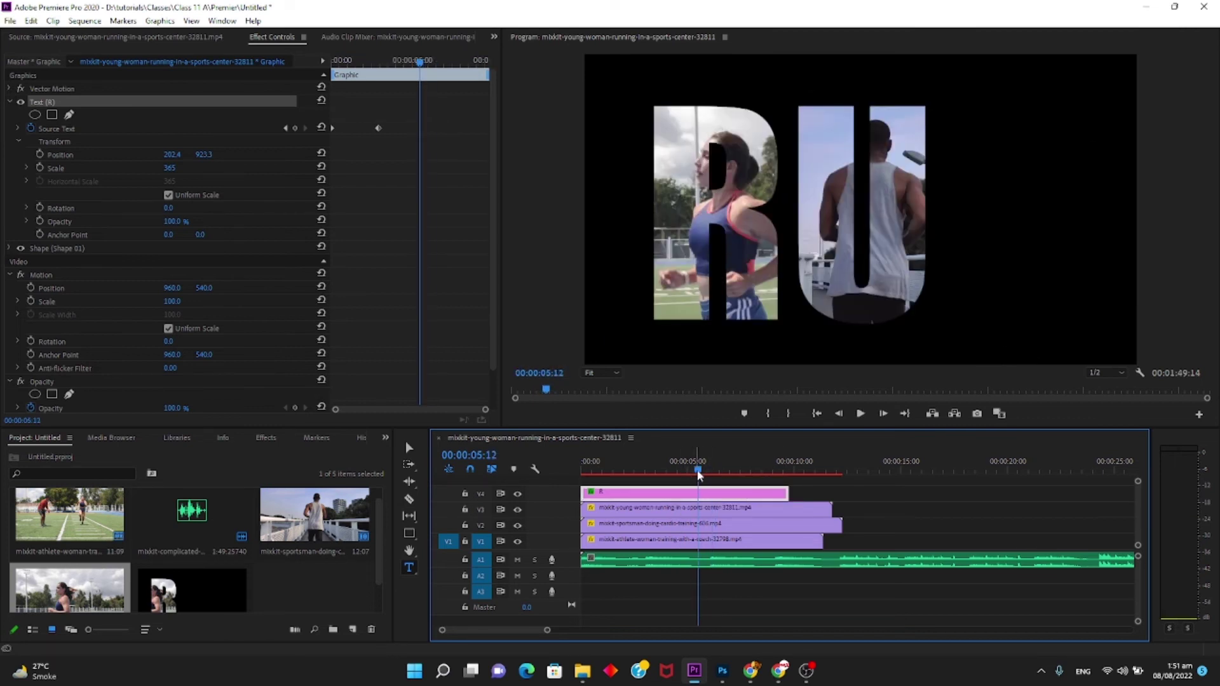
key(space)
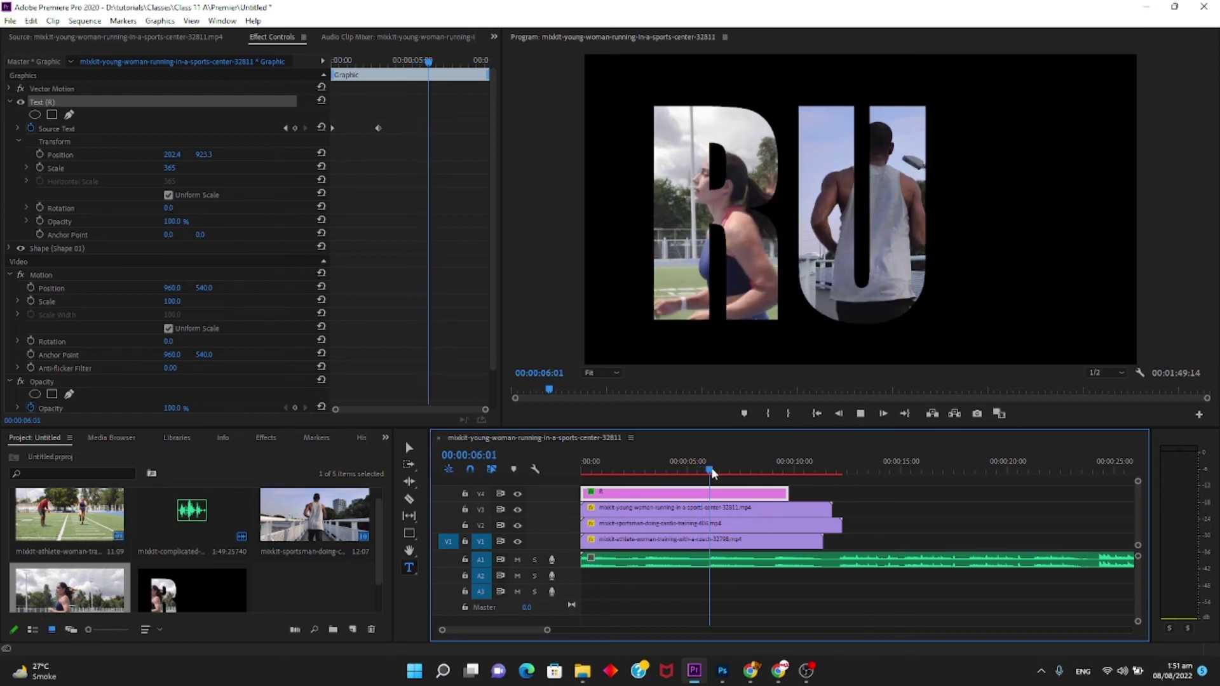
key(space)
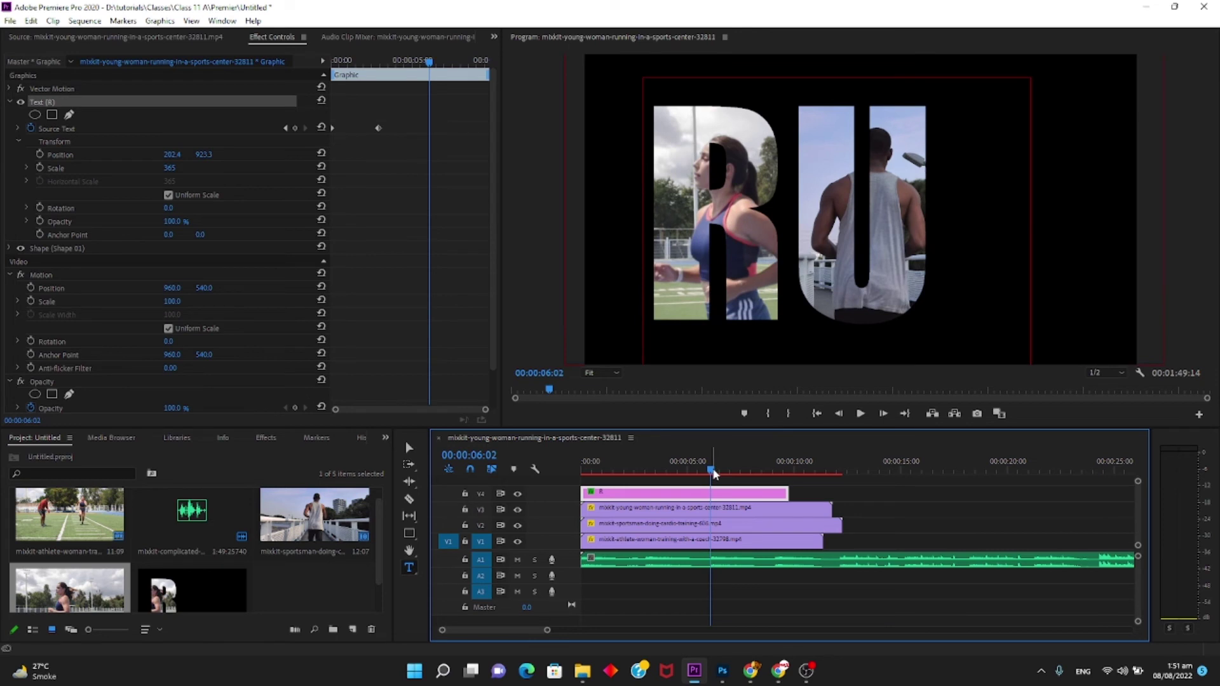
click(850, 234)
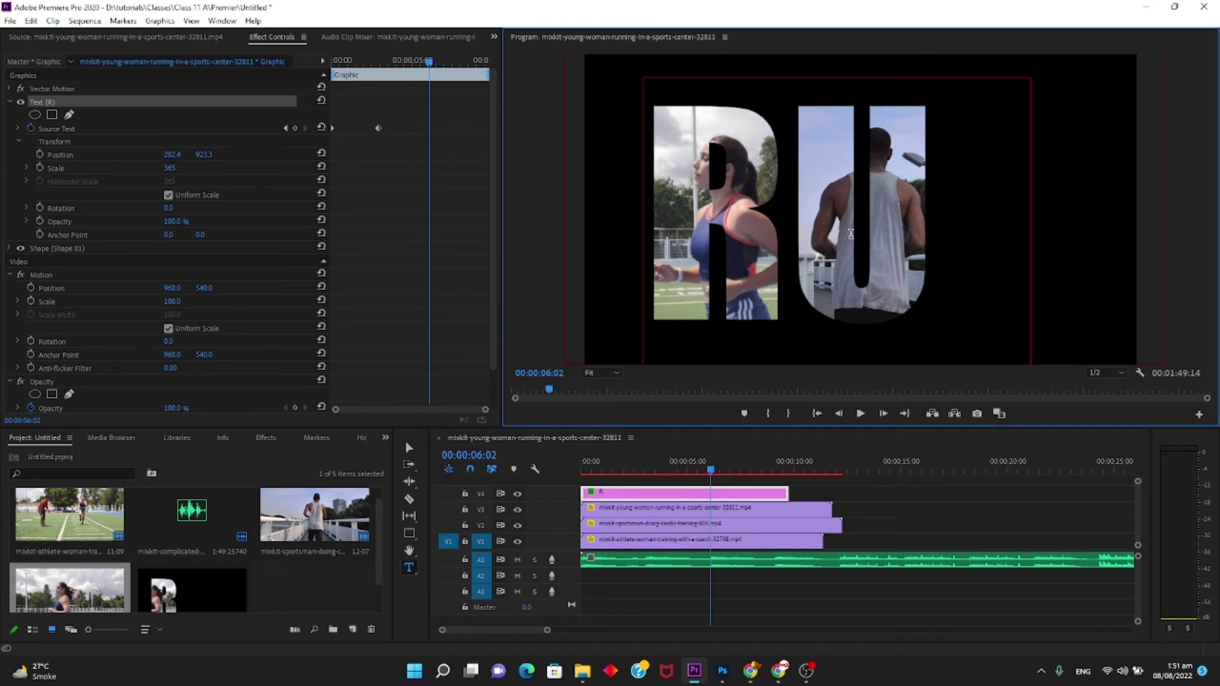
key(End)
key(BackSpace)
Add a Source Text keyframe at 00:00:06:02 and type N so the title reads RUN
click(295, 129)
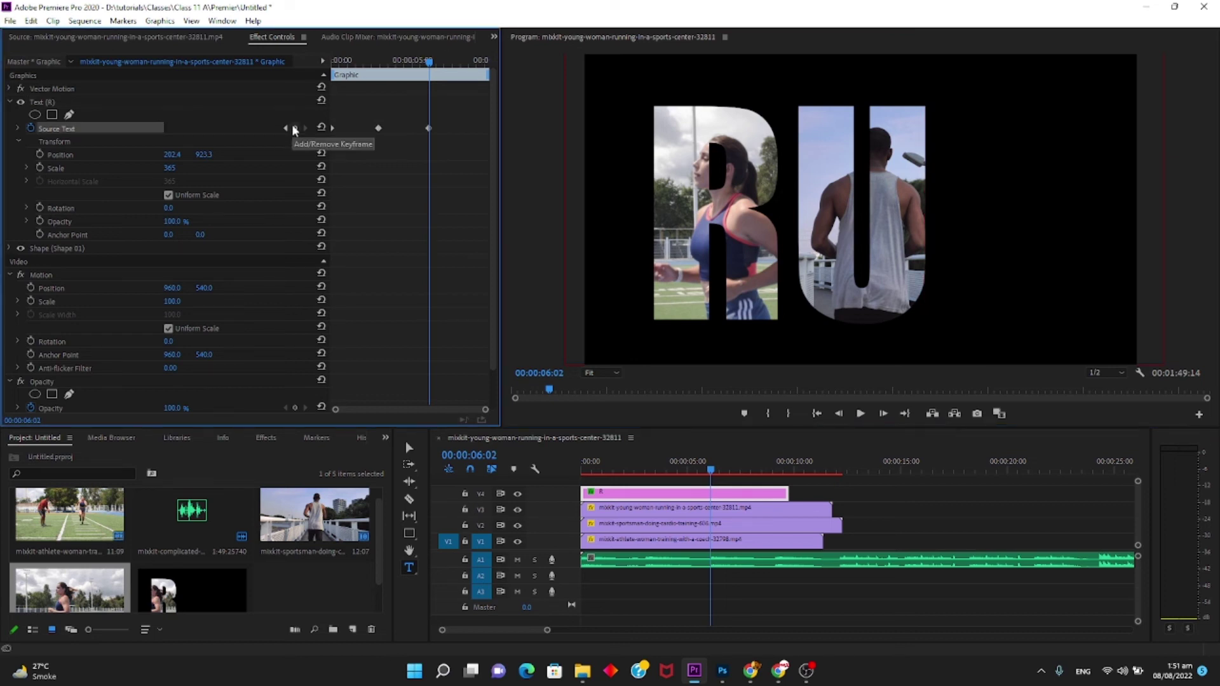
key(b)
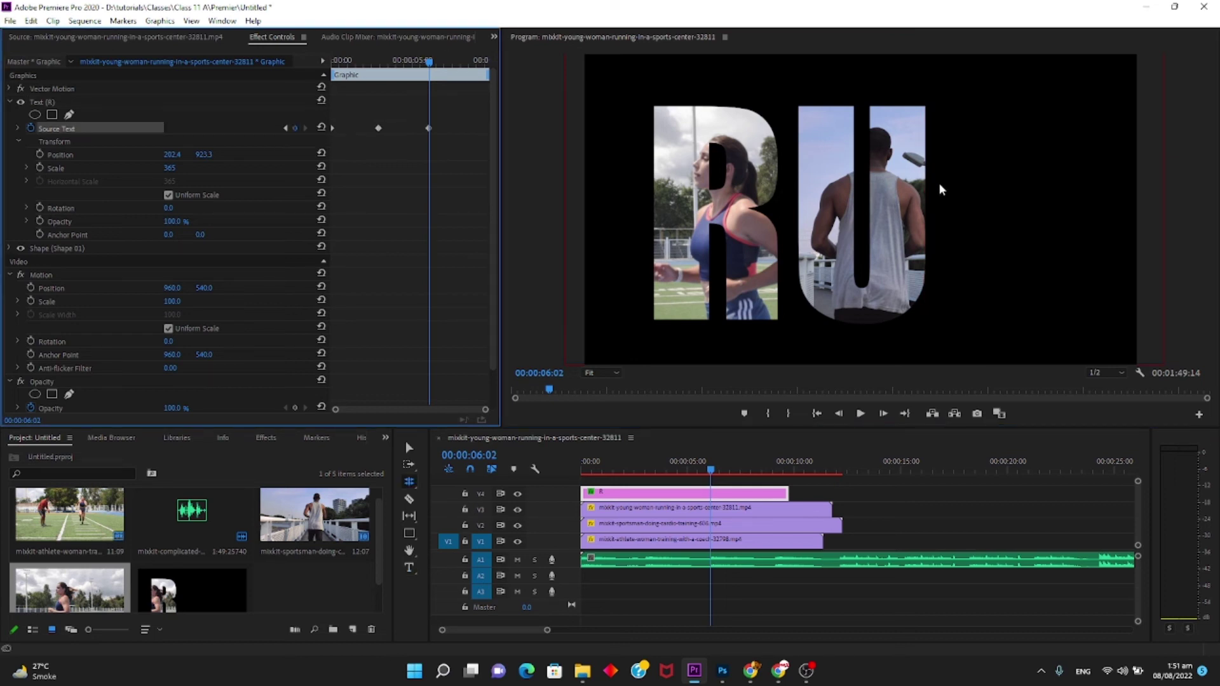
click(923, 181)
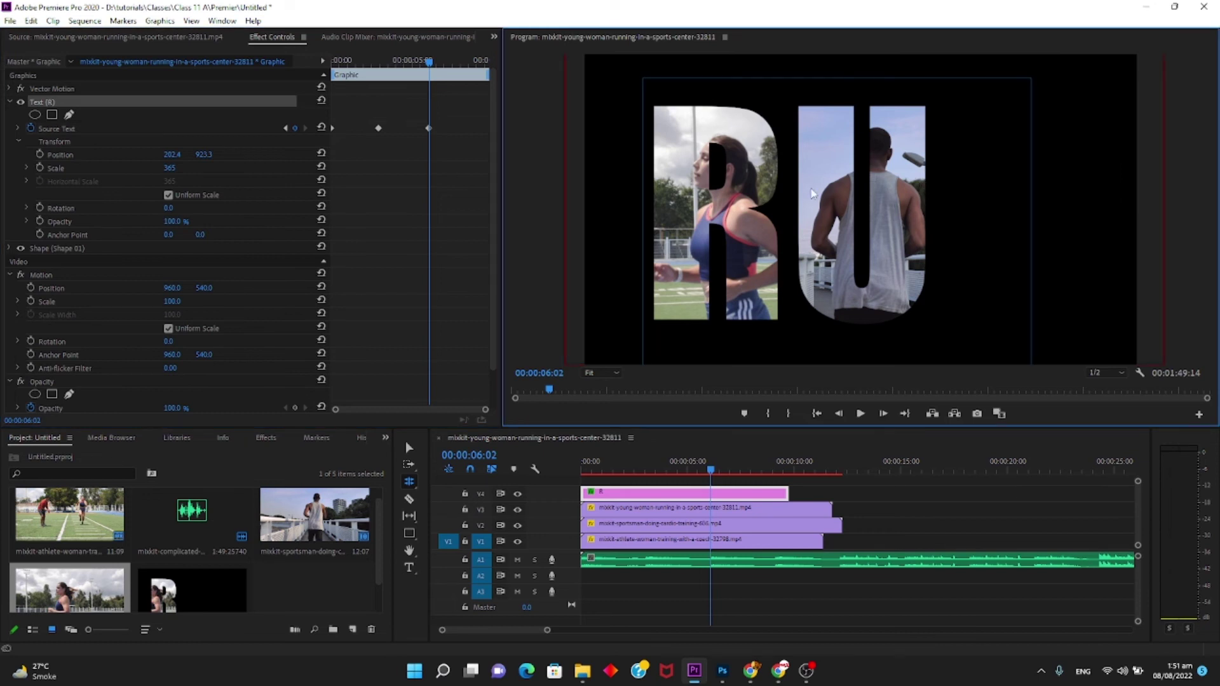
click(410, 567)
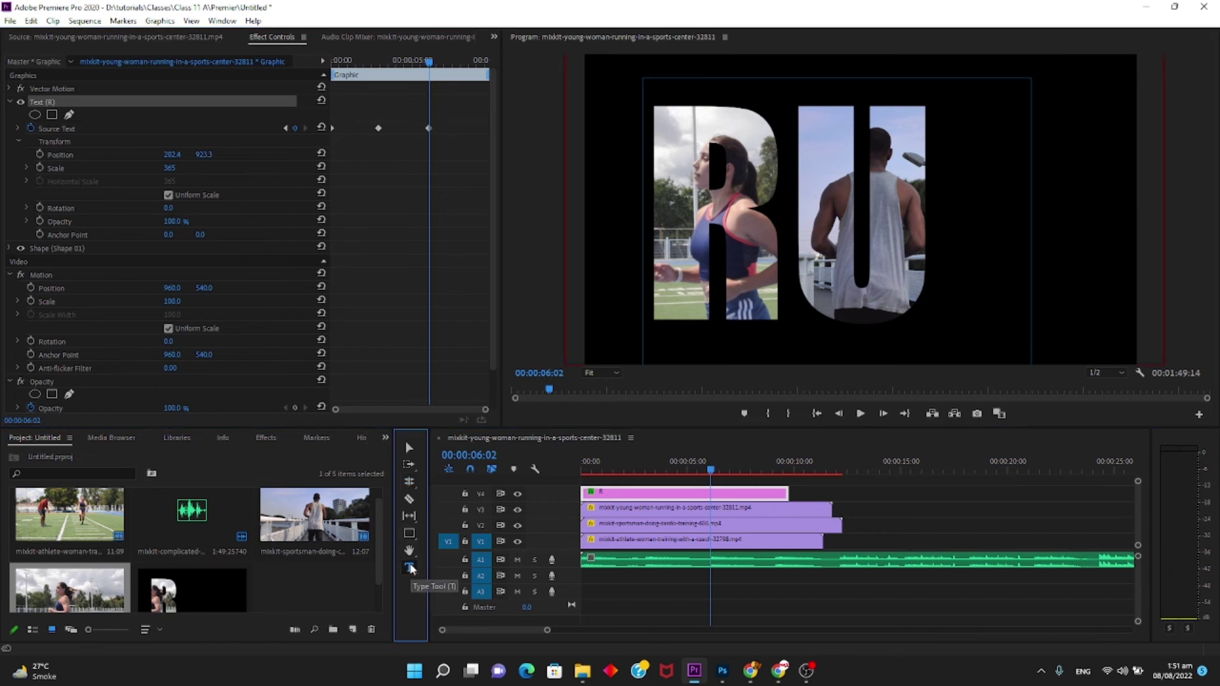
click(888, 168)
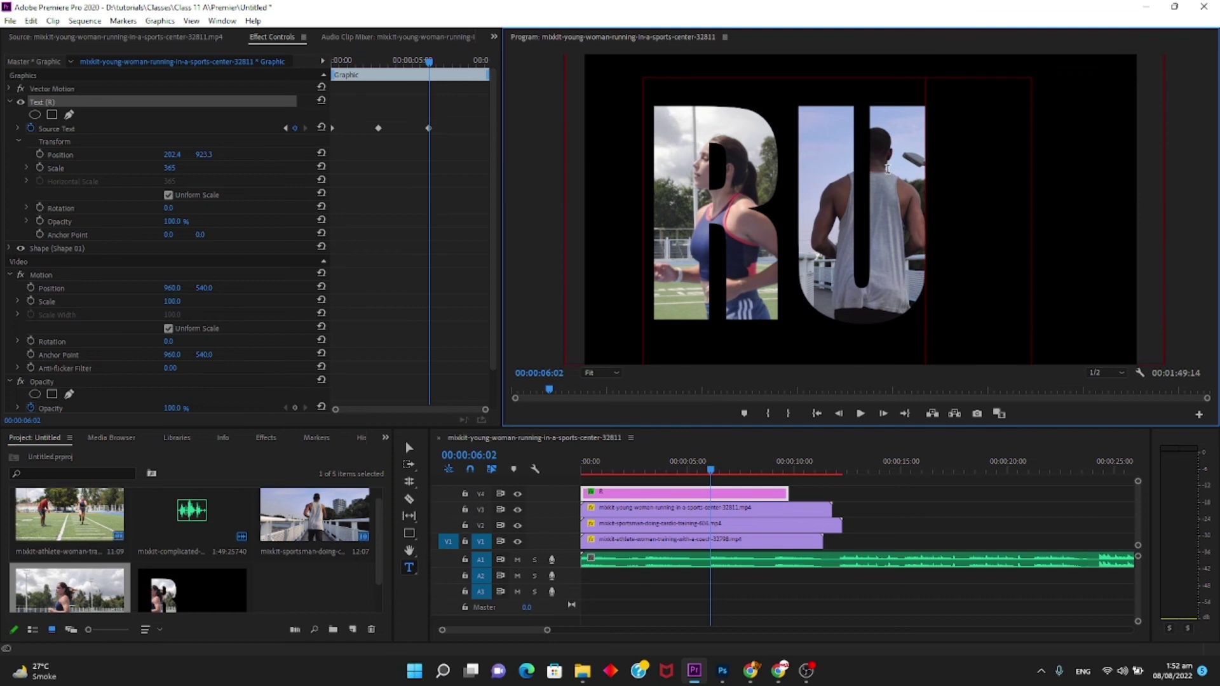
text(N)
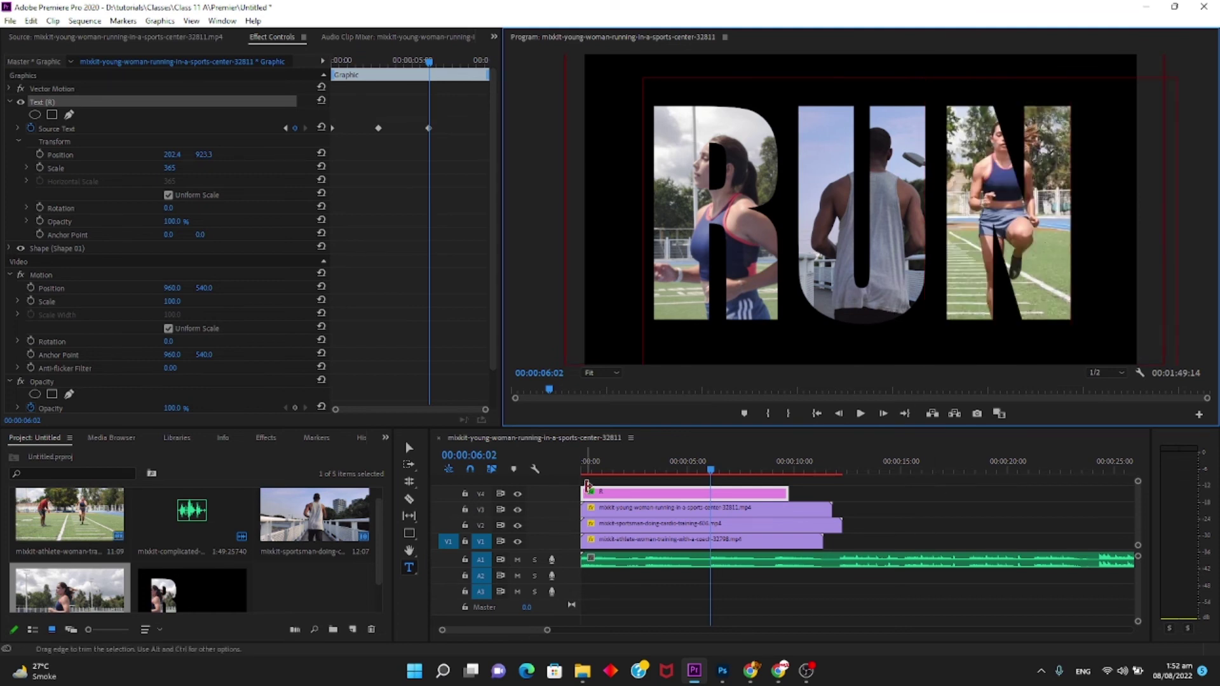
click(584, 471)
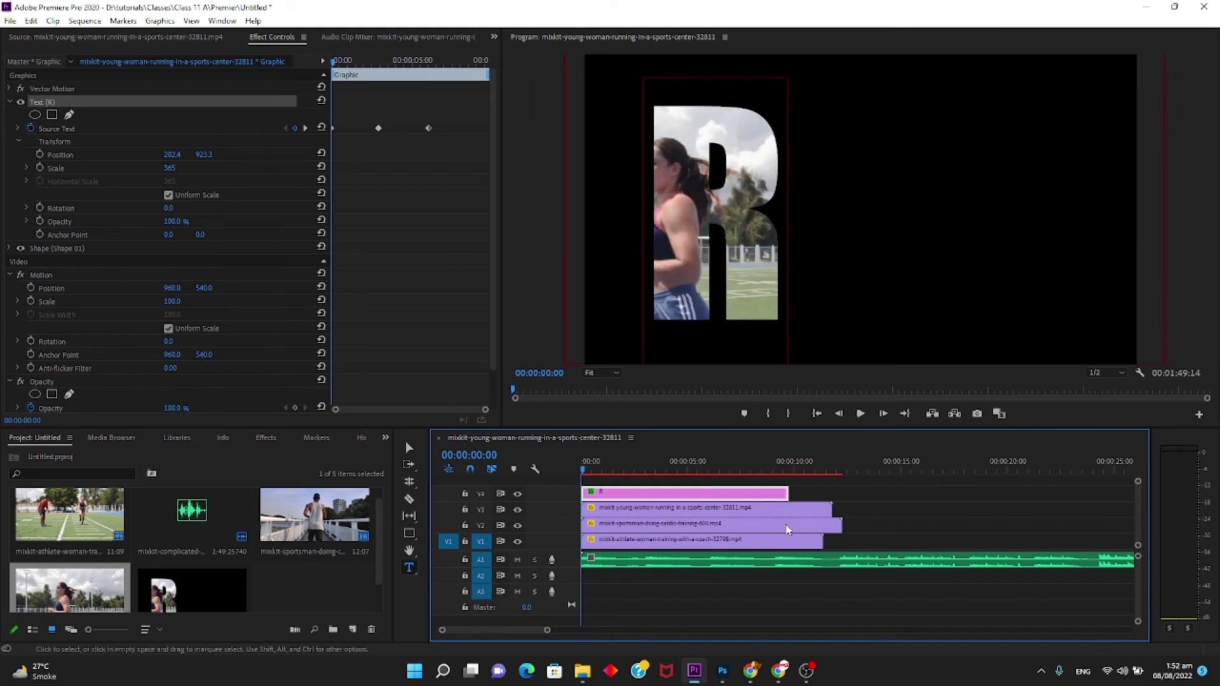
key(space)
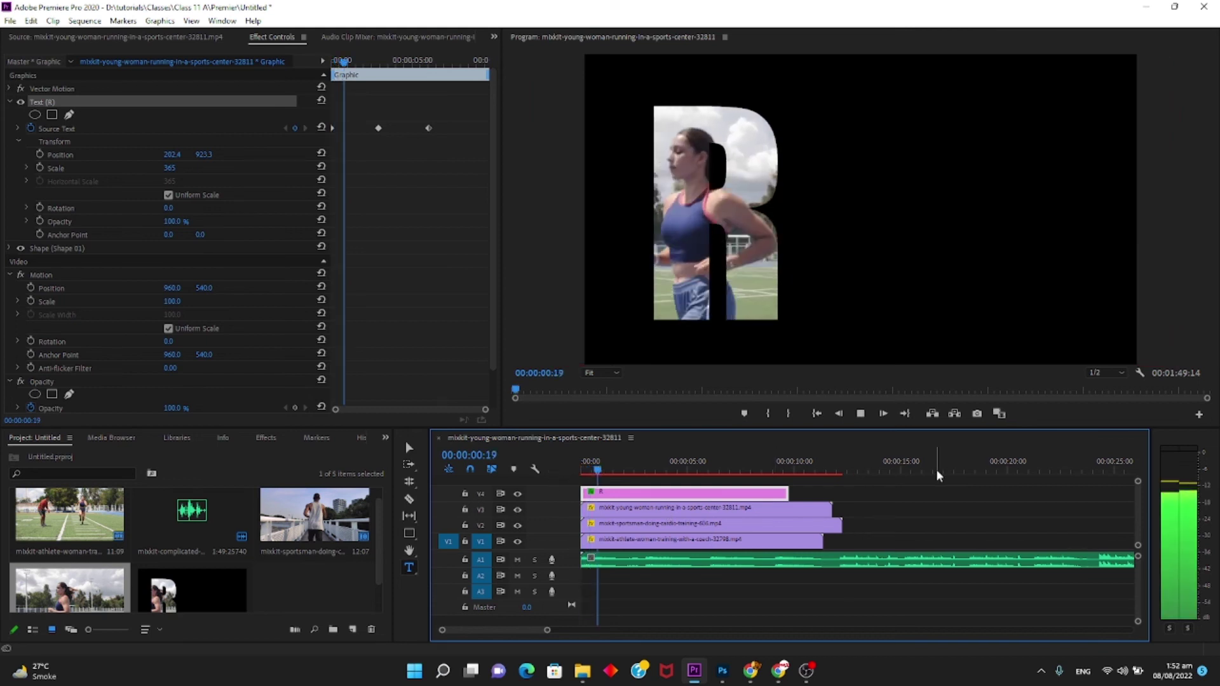